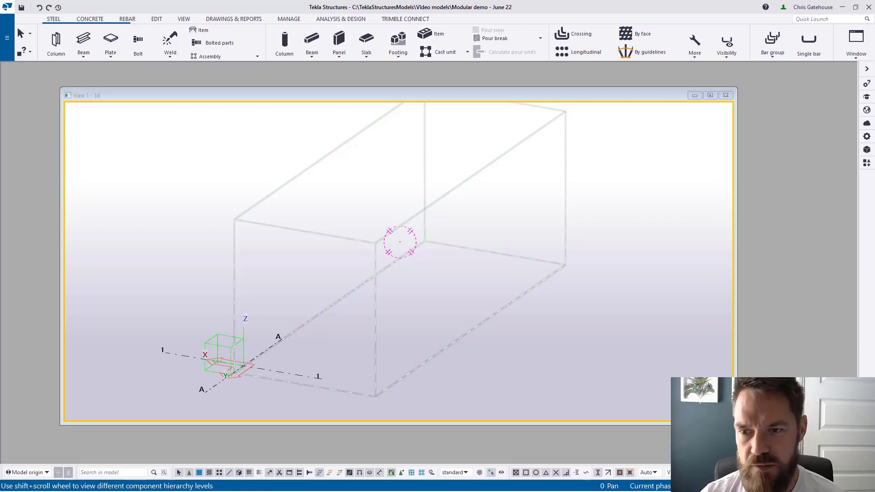
# Maximize the 3D model view and start the GenericContainerPlugin from the Applications & components catalog
pyautogui.doubleClick(617, 98)
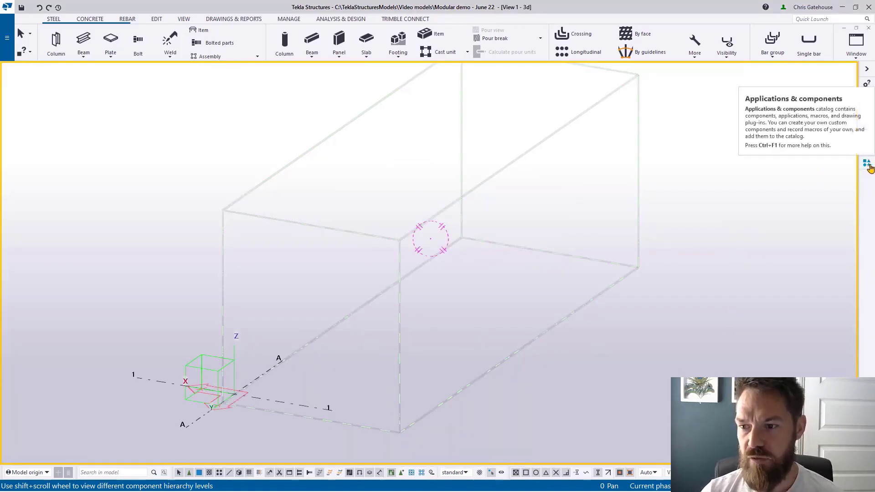
pyautogui.click(867, 162)
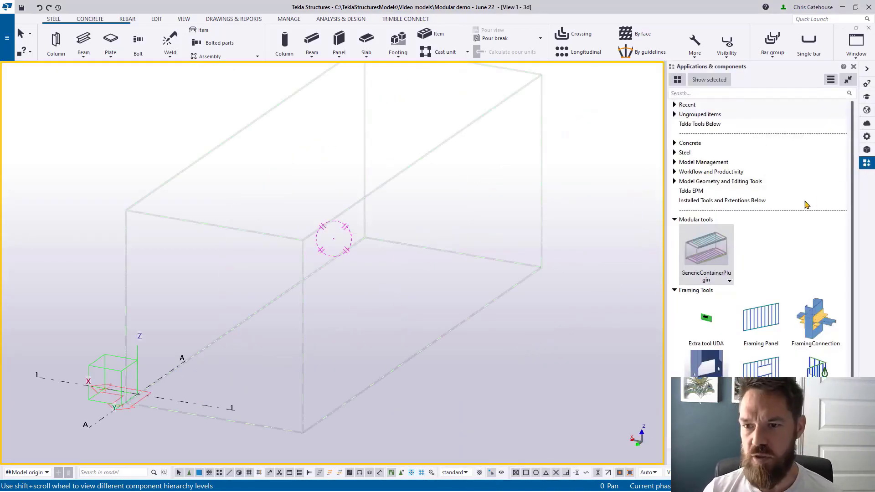
pyautogui.click(708, 258)
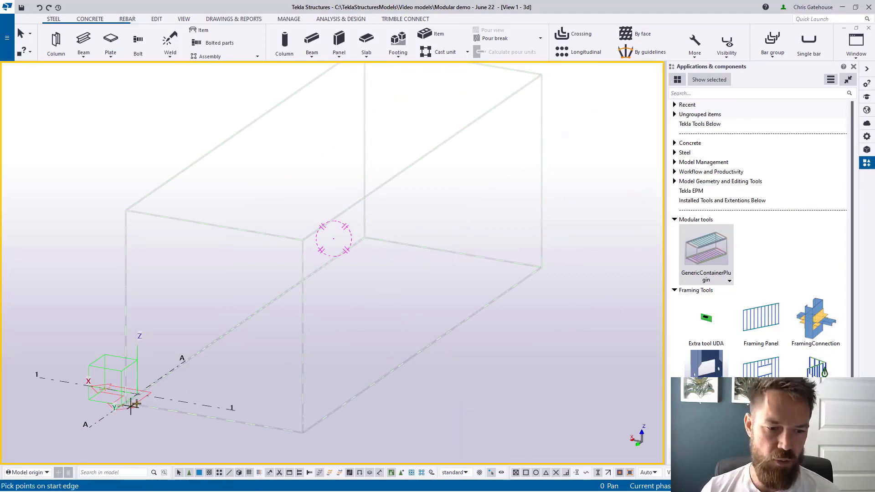
# Try placing the module frame from the grid origin towards the end of grid line 1, and undo the placement
pyautogui.scroll(3, 172, 400)
pyautogui.scroll(1, 172, 400)
pyautogui.click(141, 371)
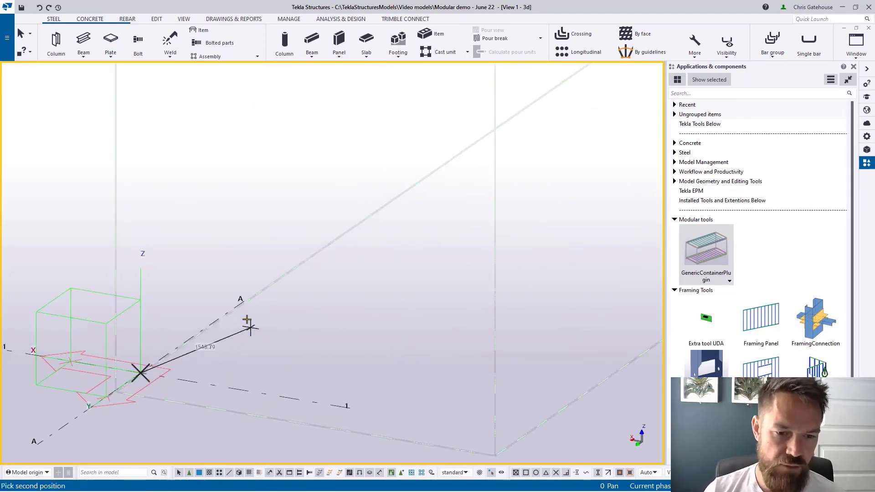
pyautogui.click(362, 411)
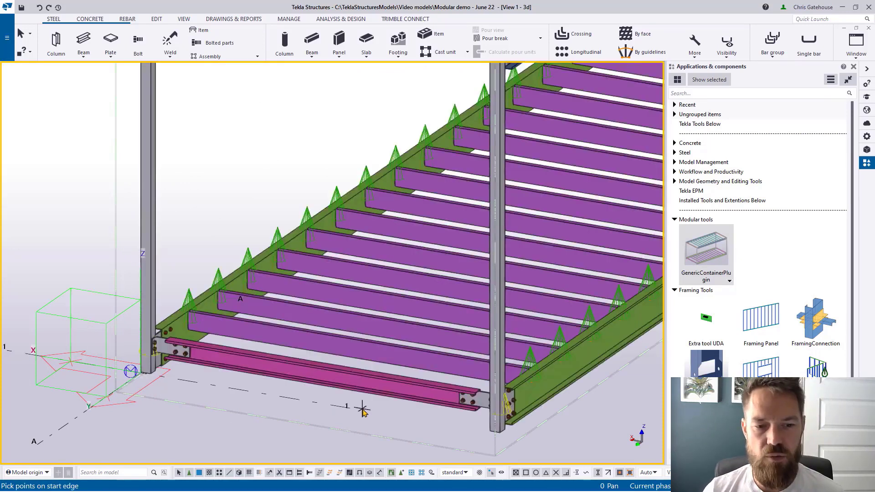
pyautogui.hotkey('ctrl', 'z')
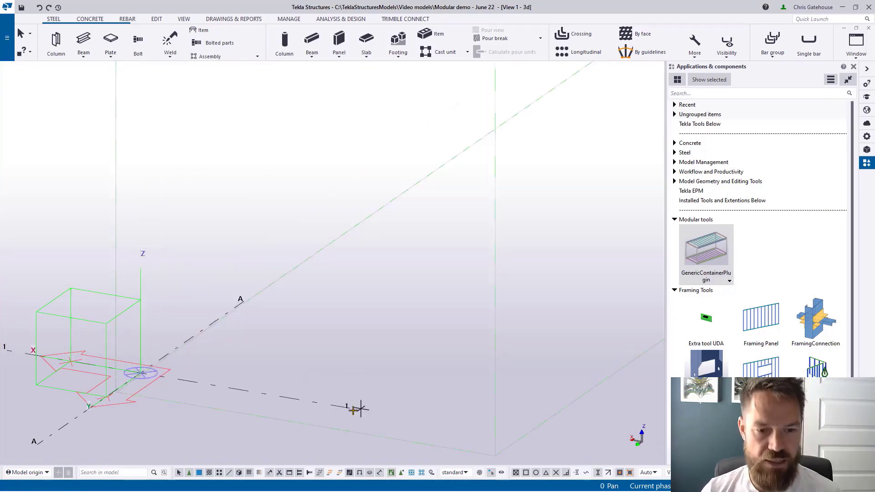
# Place the module frame with its start edge from the grid origin to the end point of grid line A, and end the command
pyautogui.click(141, 372)
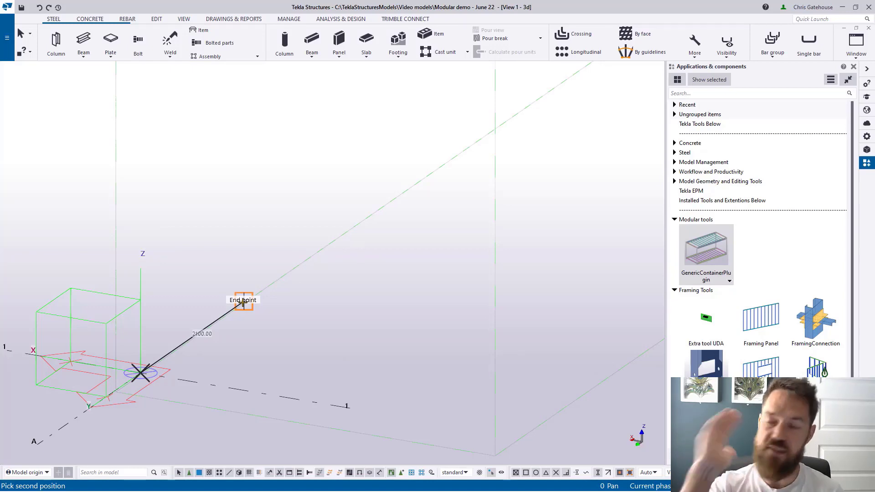
pyautogui.click(244, 302)
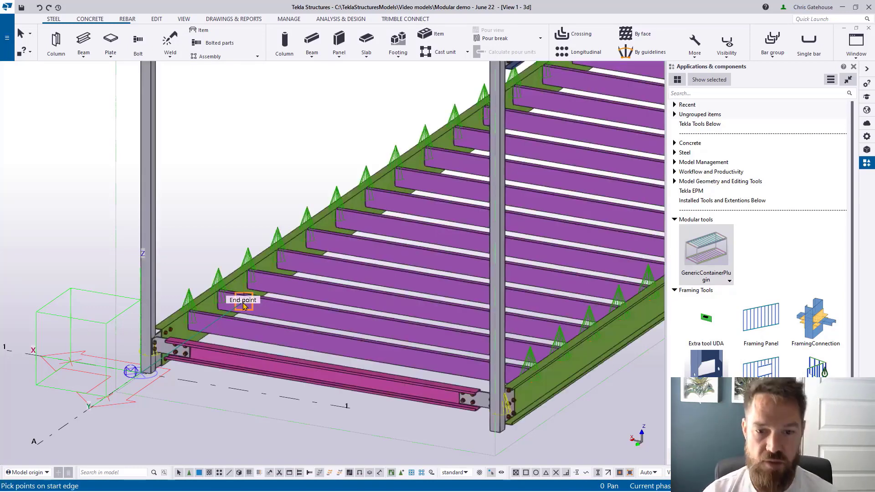
pyautogui.scroll(-2, 233, 299)
pyautogui.scroll(-3, 243, 301)
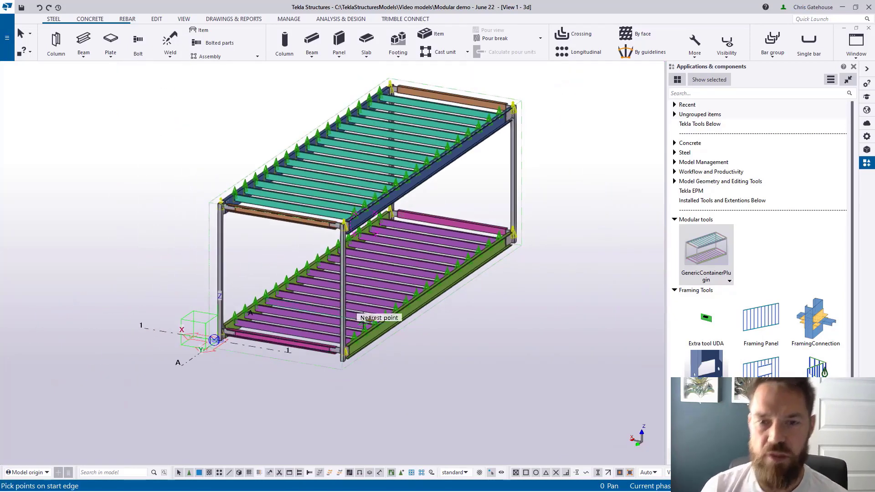
pyautogui.rightClick(471, 199)
pyautogui.click(483, 206)
# Open the placed module's Generic Frame System properties and modify the frame to a width of 3000
pyautogui.keyDown('ctrl'); pyautogui.moveTo(477, 217); pyautogui.dragTo(438, 276, button='middle'); pyautogui.keyUp('ctrl')
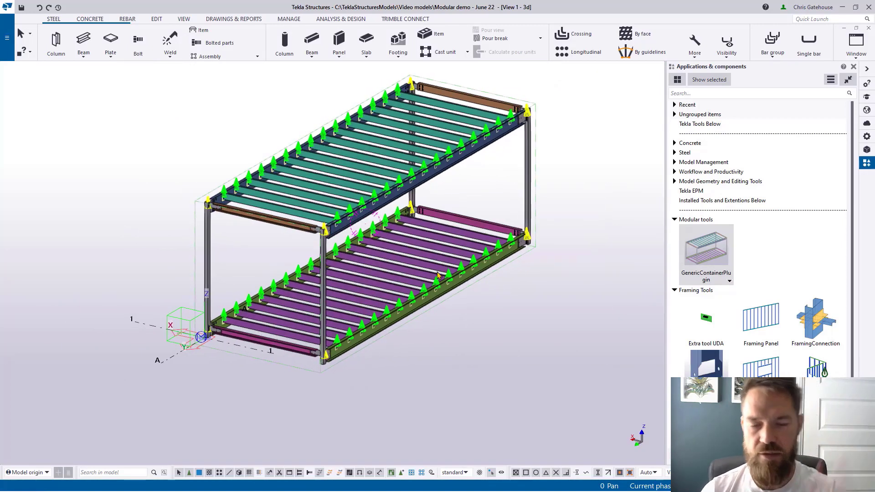
pyautogui.scroll(2, 365, 360)
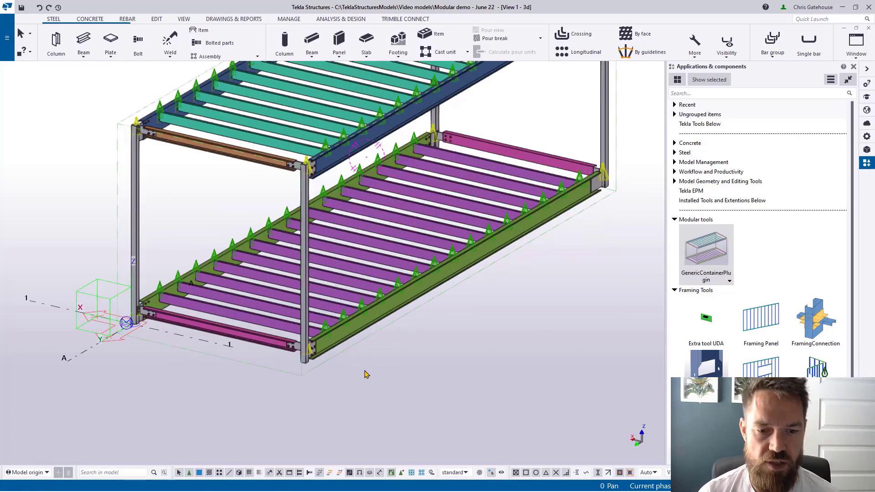
pyautogui.keyDown('ctrl'); pyautogui.moveTo(352, 383); pyautogui.dragTo(398, 327, button='middle'); pyautogui.keyUp('ctrl')
pyautogui.doubleClick(398, 309)
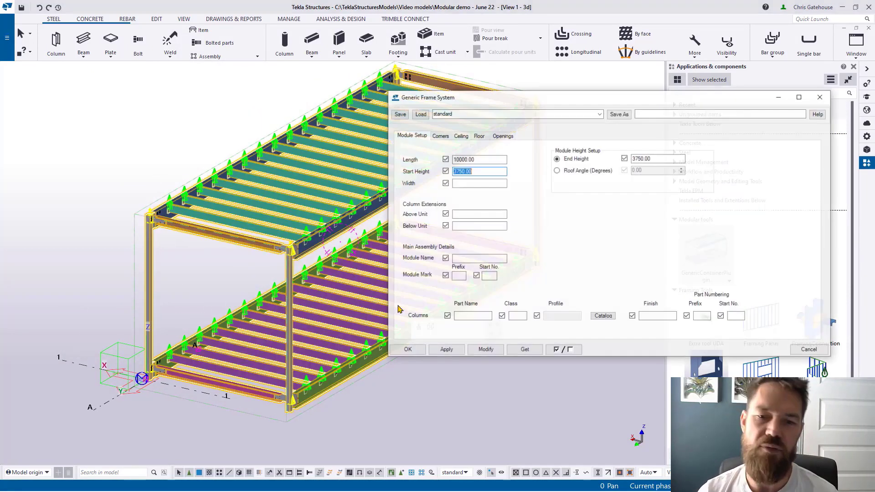
pyautogui.moveTo(322, 351); pyautogui.dragTo(199, 347, button='middle')
pyautogui.scroll(-3, 199, 347)
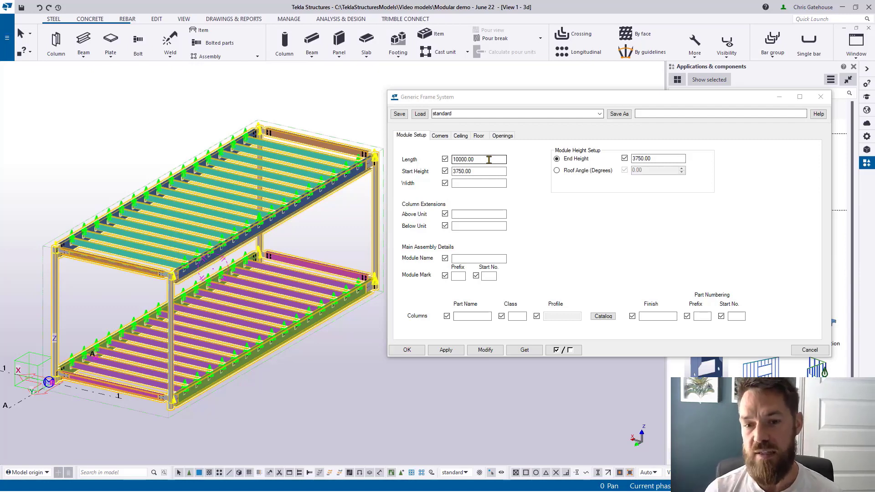
pyautogui.click(474, 182)
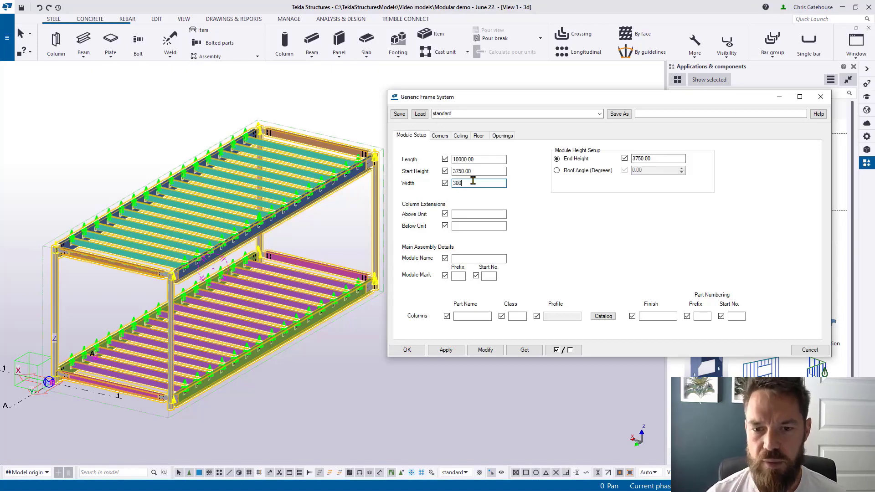
pyautogui.click(484, 351)
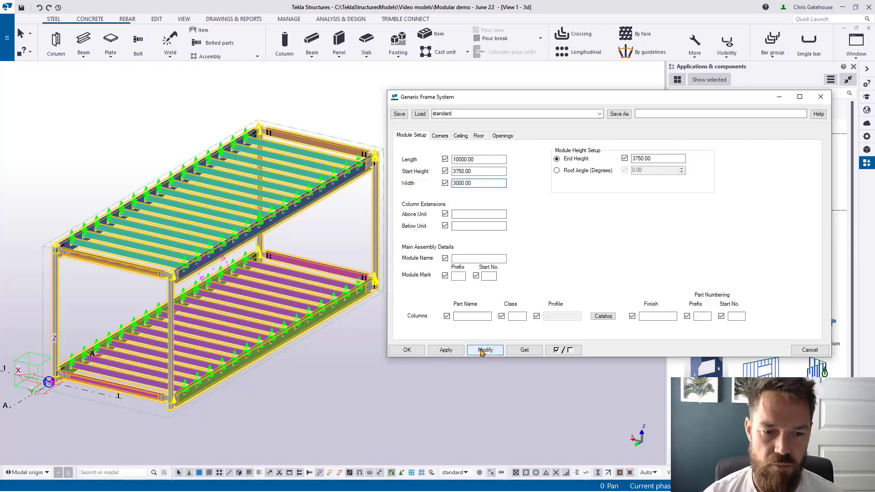
# Set the module's width to 3600 and modify the frame with it
pyautogui.doubleClick(486, 185)
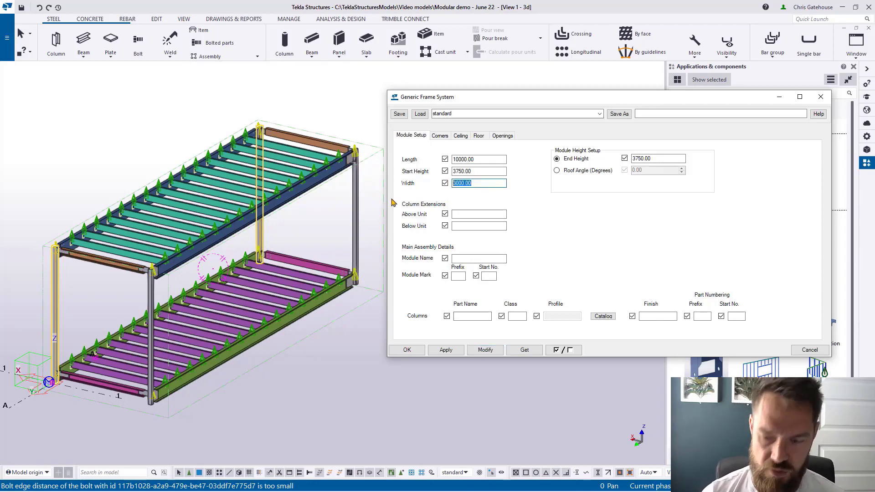
pyautogui.write('3')
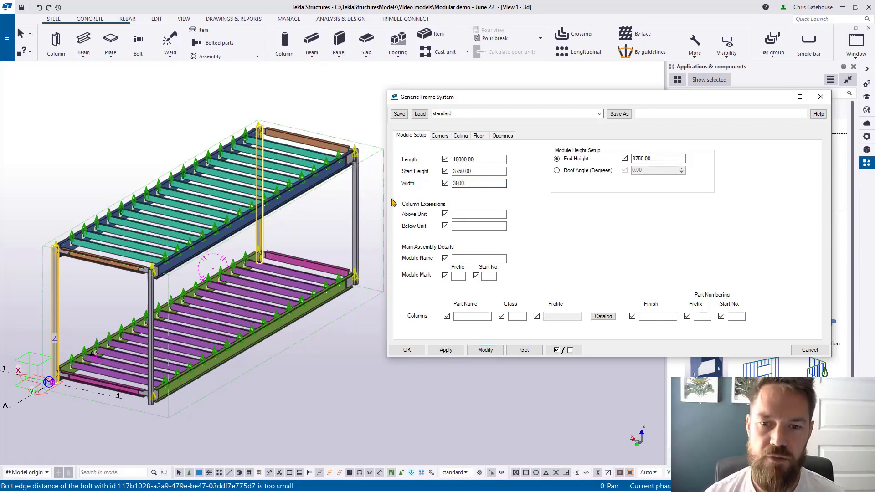
pyautogui.write('600')
pyautogui.click(496, 352)
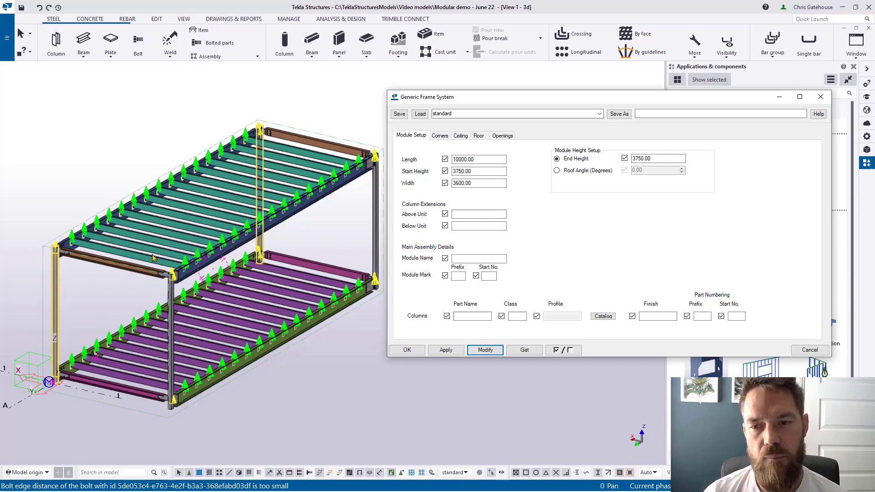
# Set the module's end height to 4000 and modify the frame to slope its roof
pyautogui.click(649, 159)
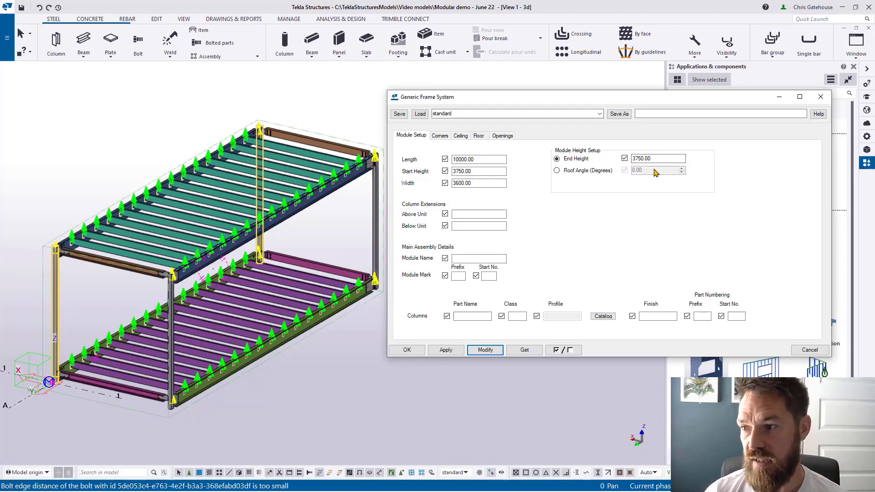
pyautogui.keyDown('ctrl'); pyautogui.moveTo(259, 240); pyautogui.dragTo(239, 234, button='middle'); pyautogui.keyUp('ctrl')
pyautogui.click(660, 159)
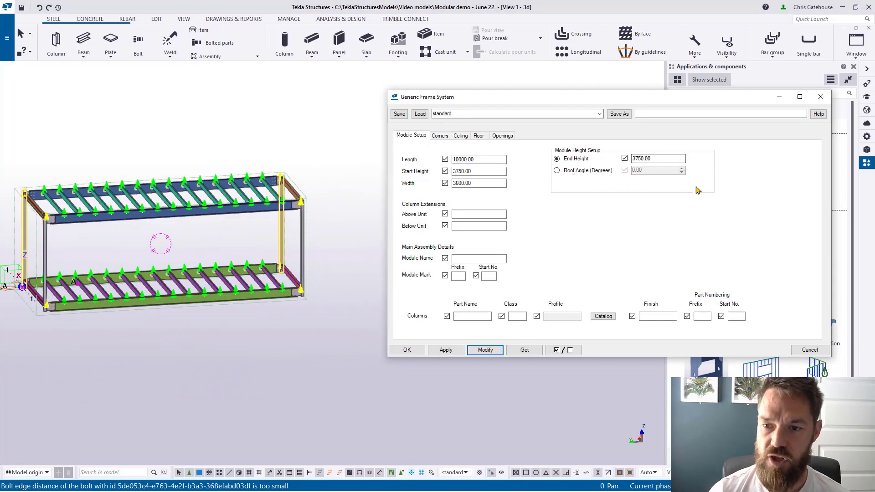
pyautogui.moveTo(660, 159); pyautogui.dragTo(579, 160)
pyautogui.write('4000')
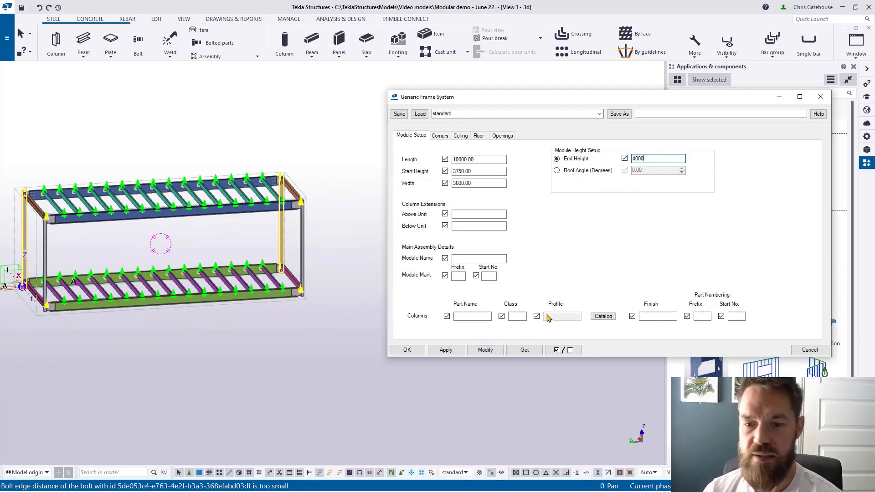
pyautogui.click(485, 350)
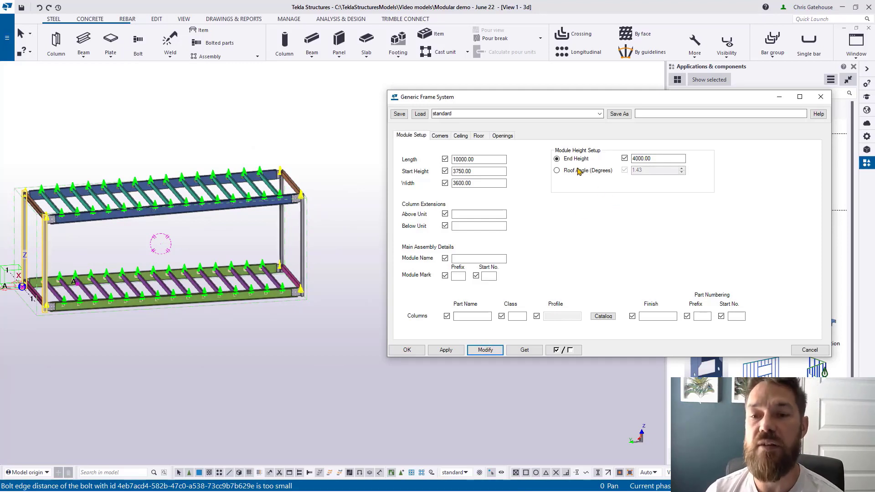
# Switch the module height setup to roof angle, set it to 2 degrees and modify the frame
pyautogui.doubleClick(643, 160)
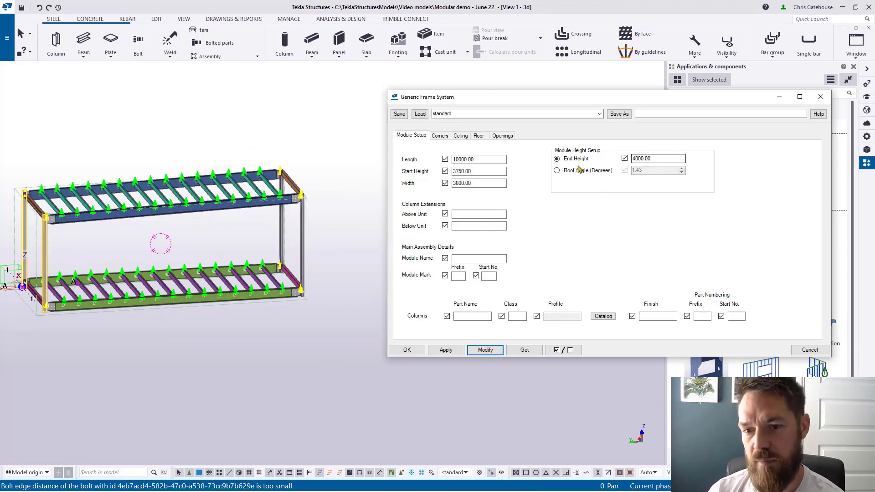
pyautogui.click(558, 171)
pyautogui.doubleClick(645, 171)
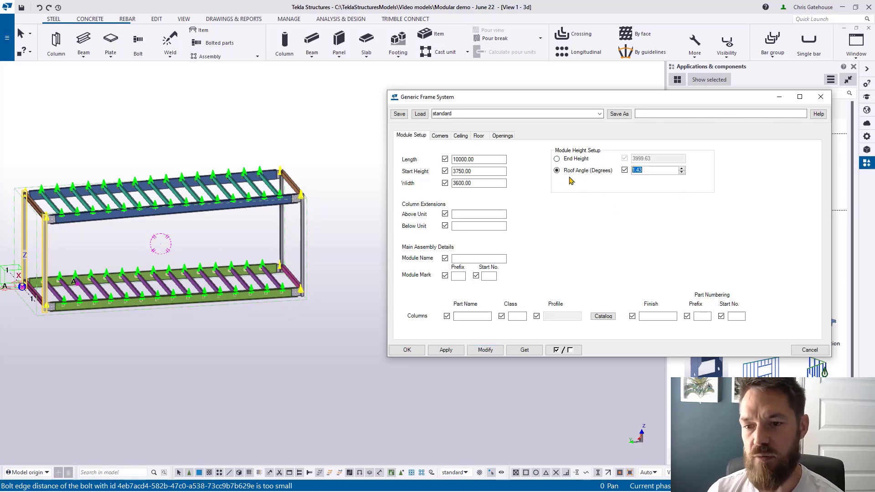
pyautogui.write('2')
pyautogui.click(485, 350)
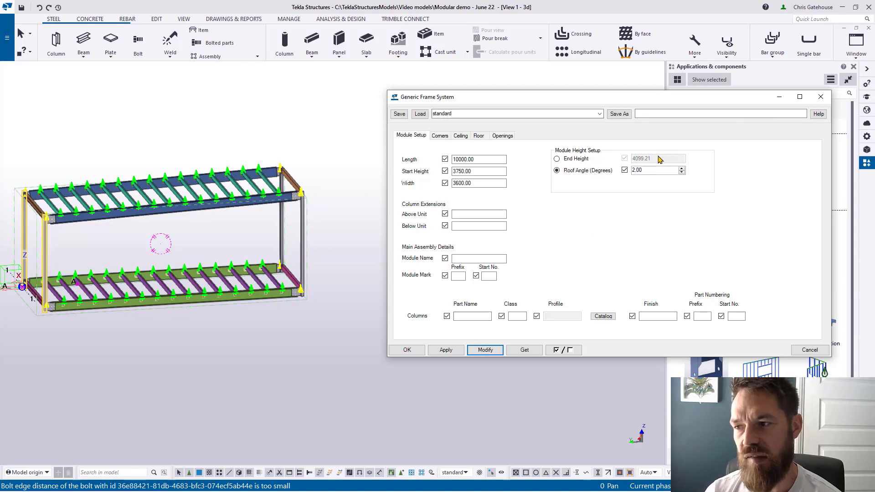
# Switch the module height setup back to end height, set it to 3750 and modify the frame
pyautogui.click(557, 159)
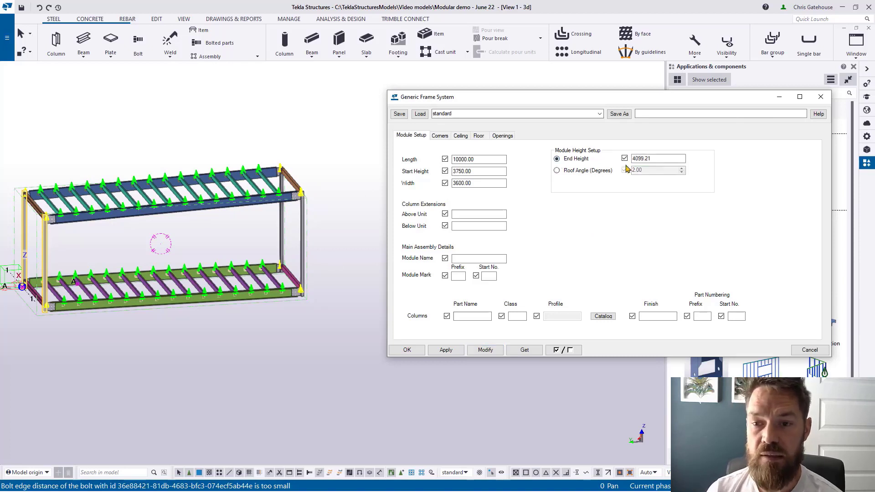
pyautogui.moveTo(661, 159); pyautogui.dragTo(578, 160)
pyautogui.write('3754')
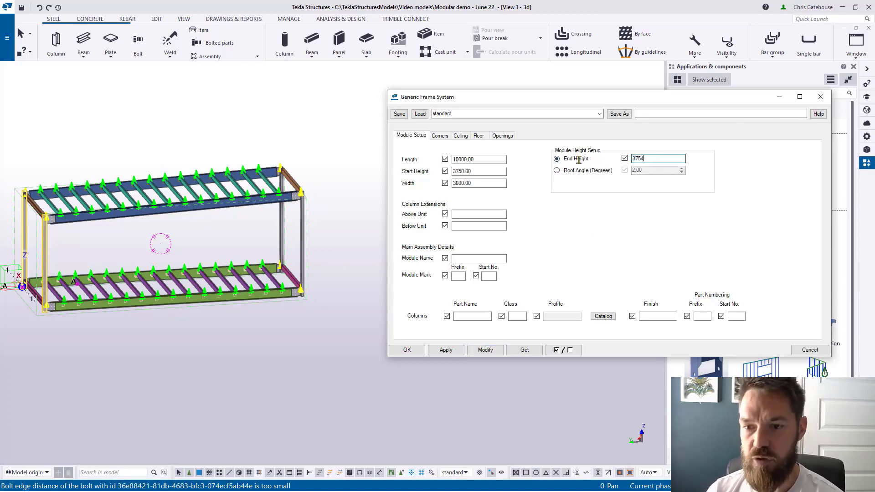
pyautogui.write('0')
pyautogui.click(486, 350)
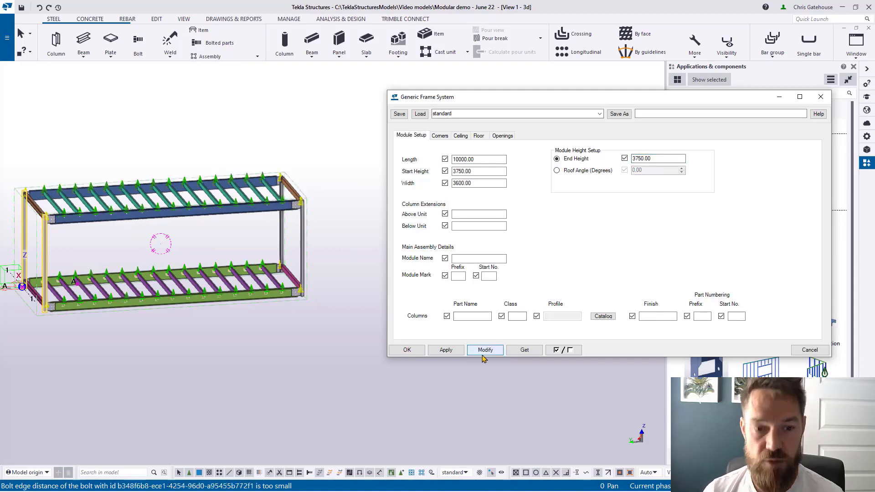
# Set the column extension above the unit to 50 and modify the frame so its columns extend past the ceiling
pyautogui.keyDown('ctrl'); pyautogui.moveTo(333, 246); pyautogui.dragTo(219, 244, button='middle'); pyautogui.keyUp('ctrl')
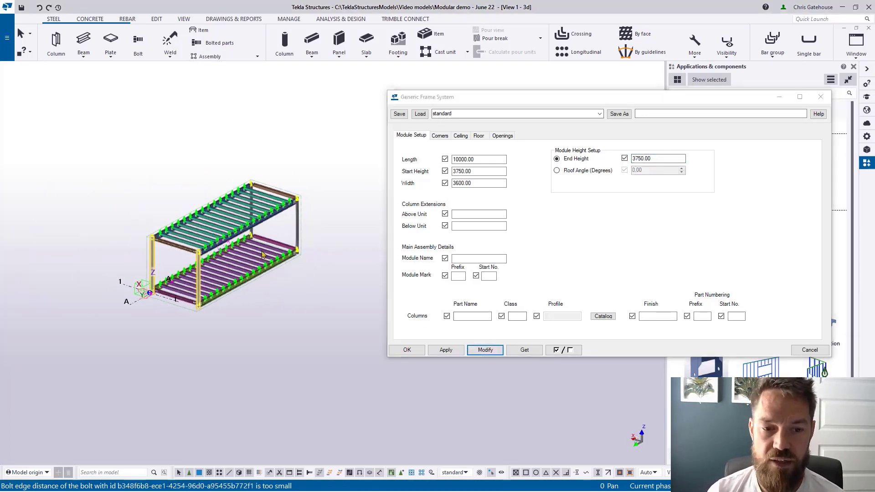
pyautogui.scroll(3, 214, 242)
pyautogui.scroll(-2, 215, 242)
pyautogui.click(455, 216)
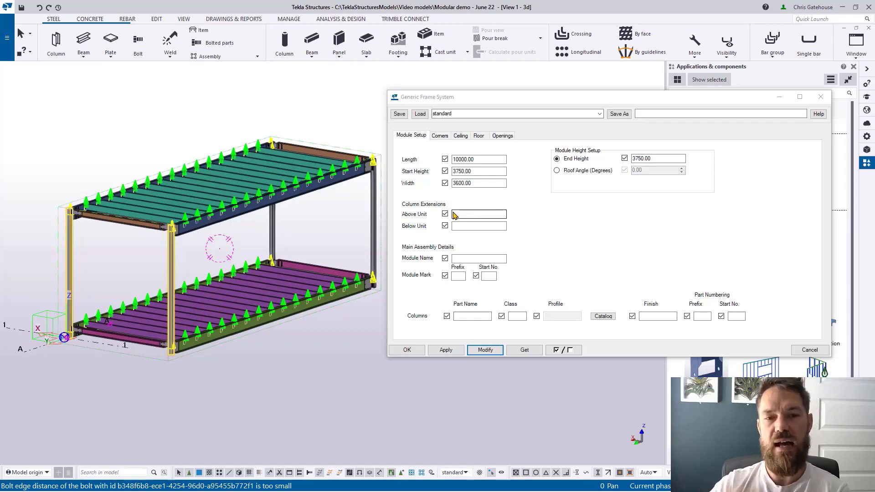
pyautogui.scroll(5, 43, 201)
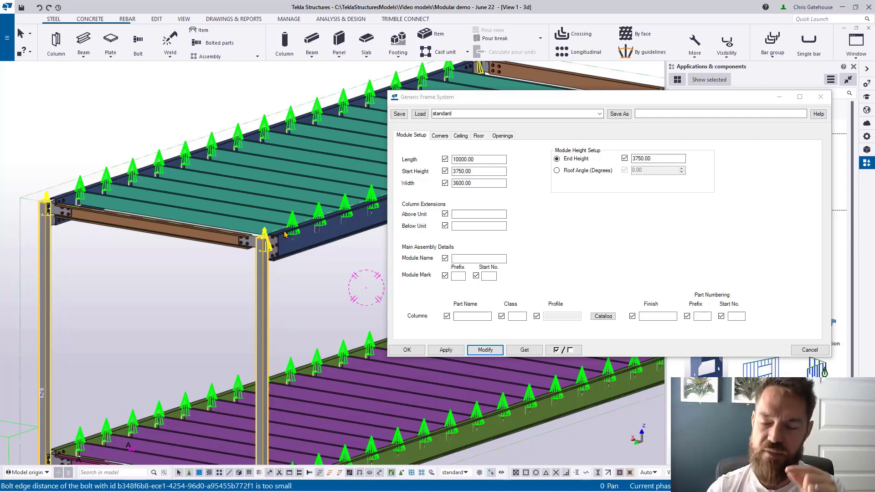
pyautogui.scroll(3, 273, 241)
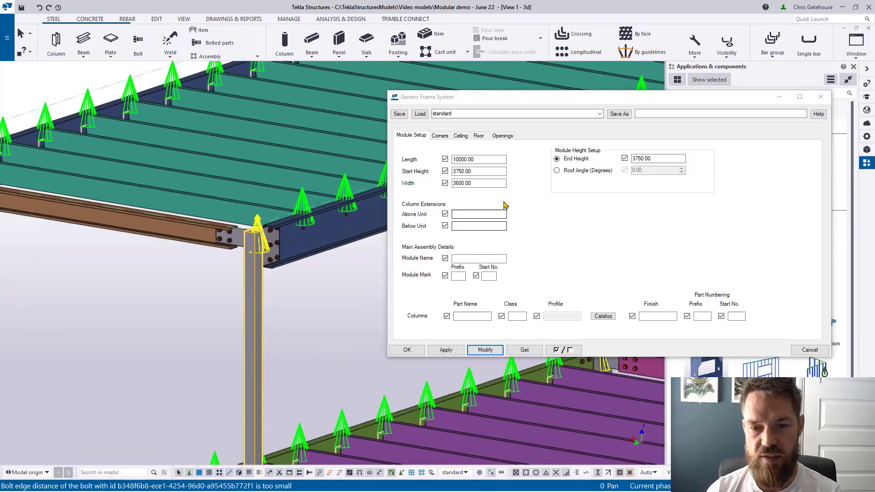
pyautogui.scroll(2, 263, 247)
pyautogui.click(483, 215)
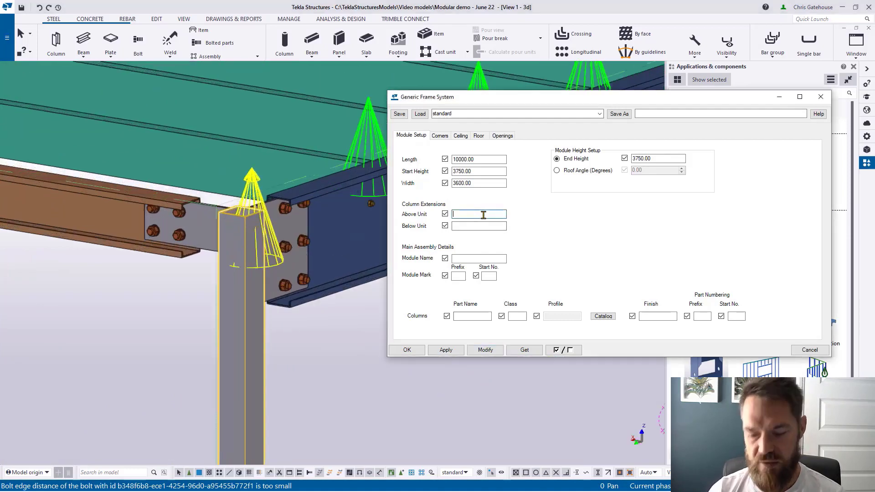
pyautogui.write('50')
pyautogui.click(474, 350)
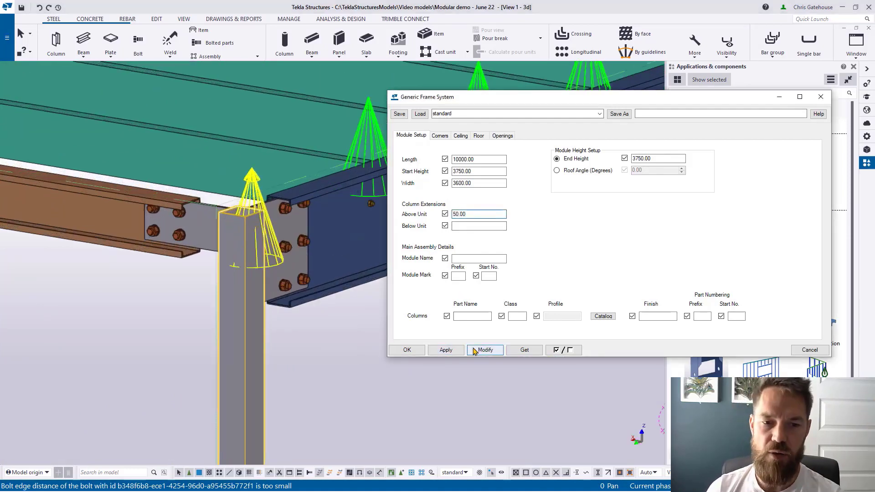
pyautogui.scroll(-5, 301, 267)
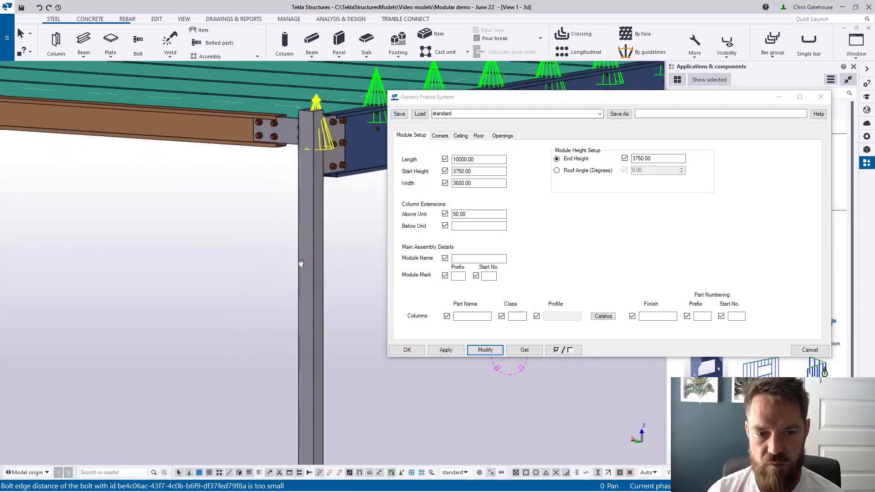
# Set the column extension below the unit to 50 and modify the frame
pyautogui.scroll(-3, 301, 267)
pyautogui.scroll(5, 332, 365)
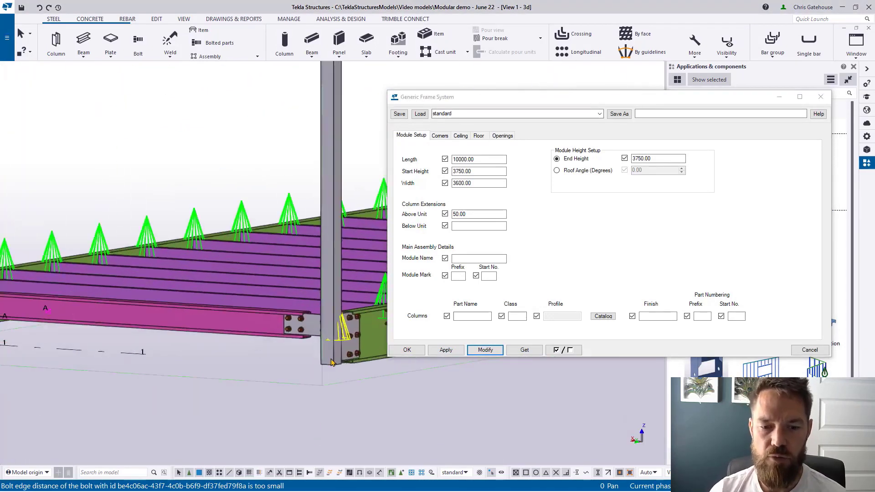
pyautogui.click(467, 226)
pyautogui.write('50')
pyautogui.click(446, 350)
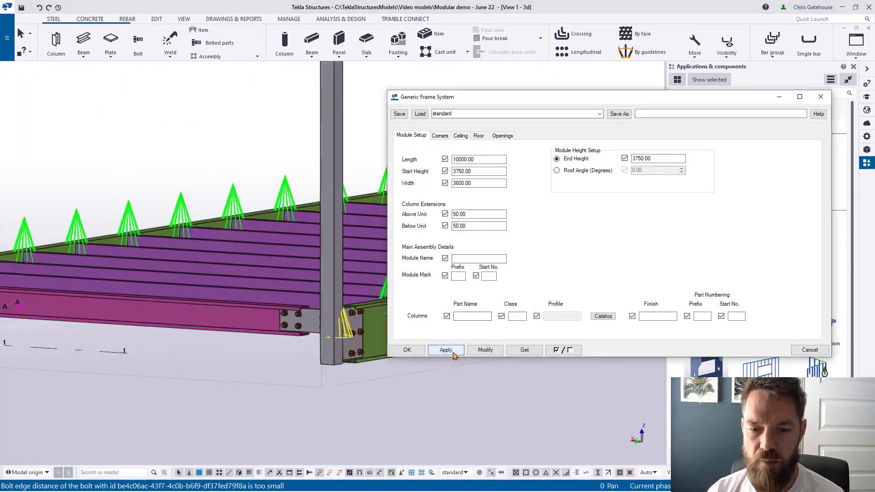
pyautogui.click(485, 350)
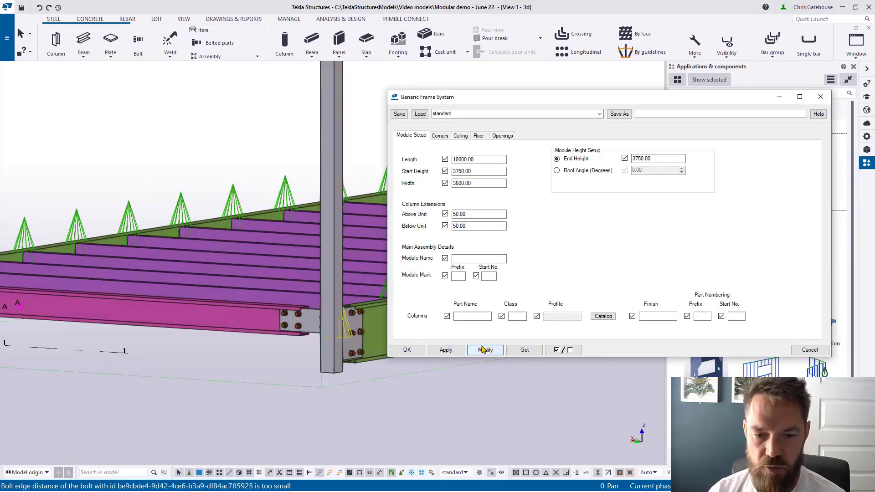
# Set the column extension above the unit to 0 and modify the frame
pyautogui.scroll(-3, 342, 296)
pyautogui.scroll(5, 346, 196)
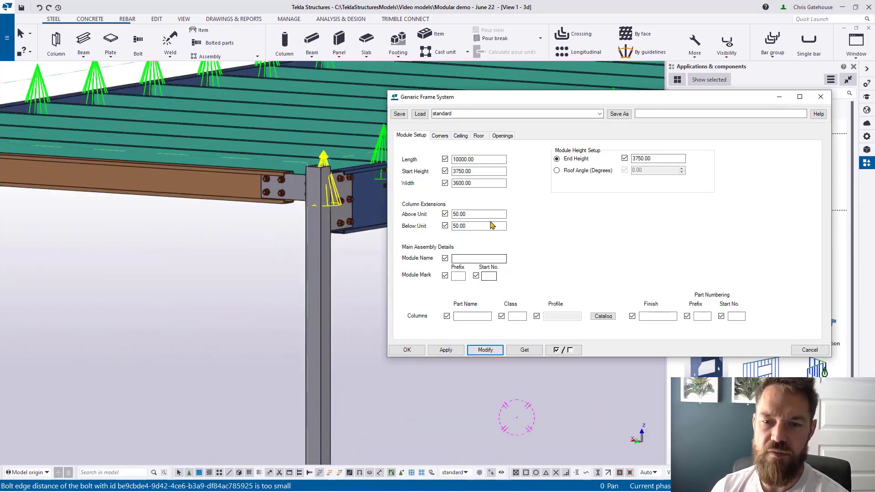
pyautogui.doubleClick(459, 214)
pyautogui.write('0')
pyautogui.click(485, 350)
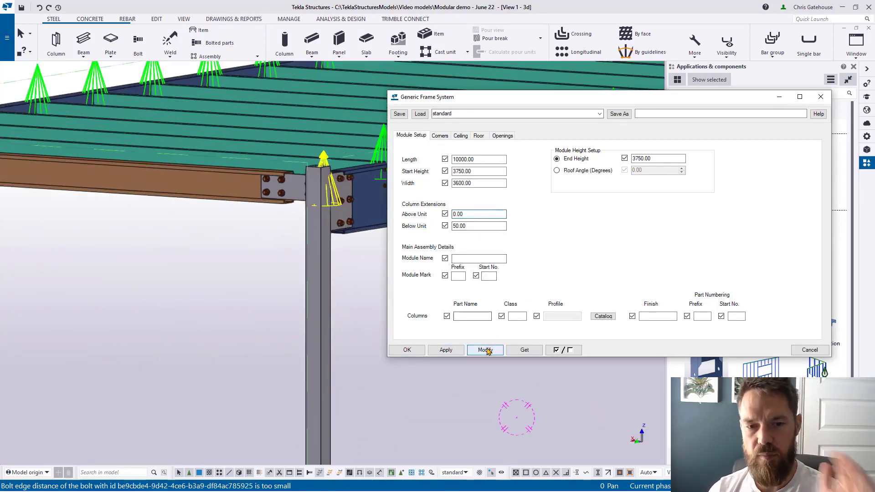
pyautogui.scroll(-5, 205, 196)
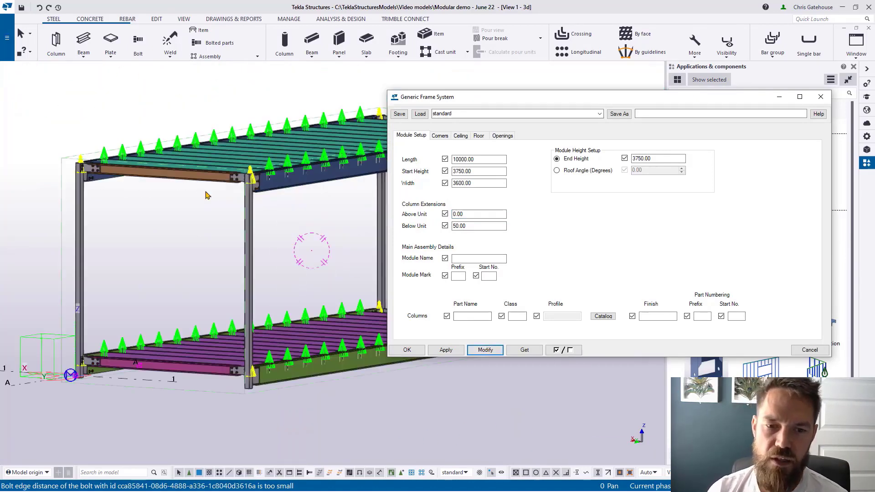
# Name the module module_101, give its mark the prefix mod and start number 101, and modify the frame
pyautogui.scroll(6, 234, 219)
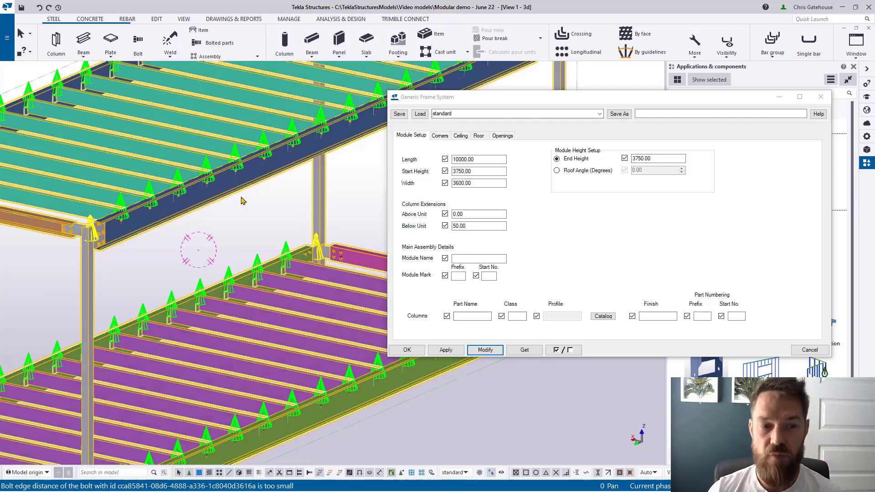
pyautogui.click(476, 257)
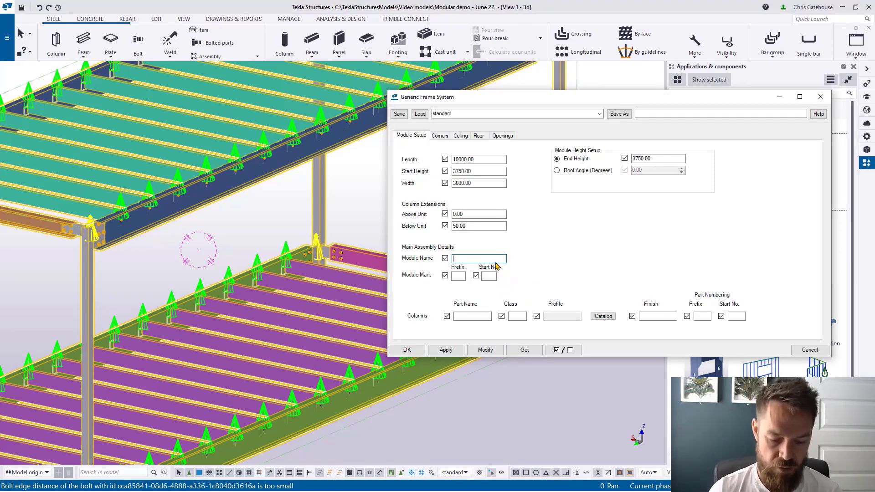
pyautogui.write('module')
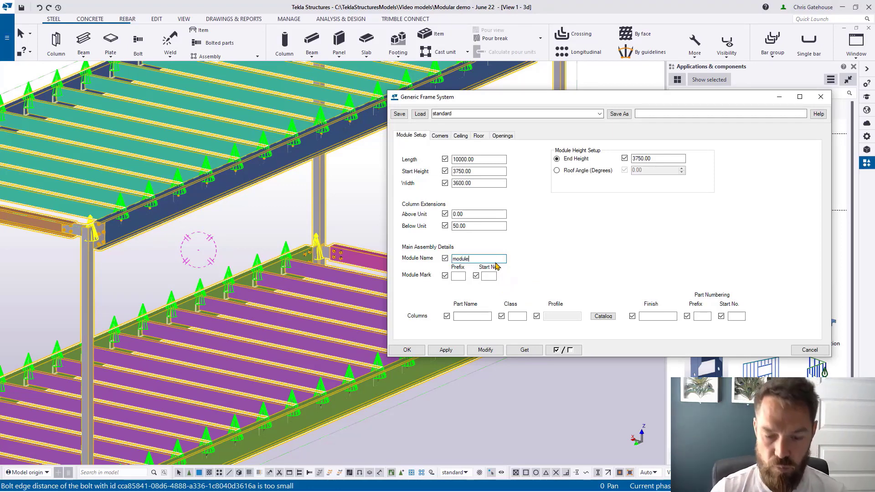
pyautogui.write('_101')
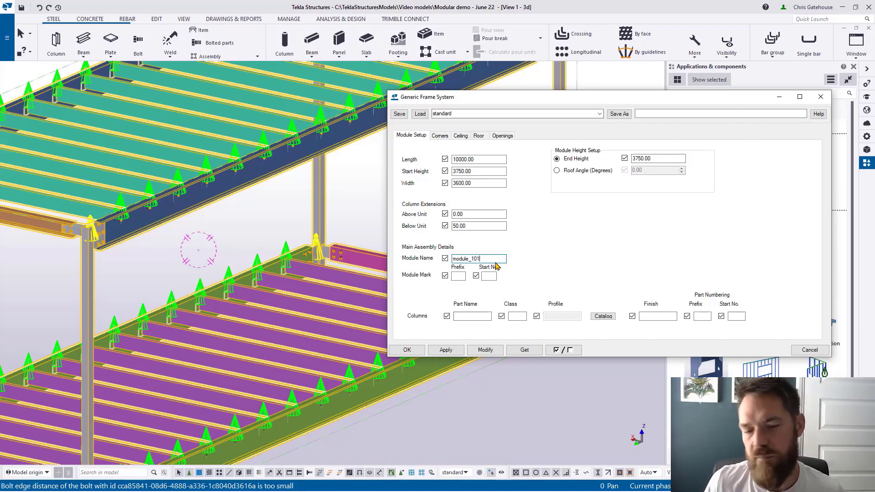
pyautogui.click(462, 278)
pyautogui.write('mod')
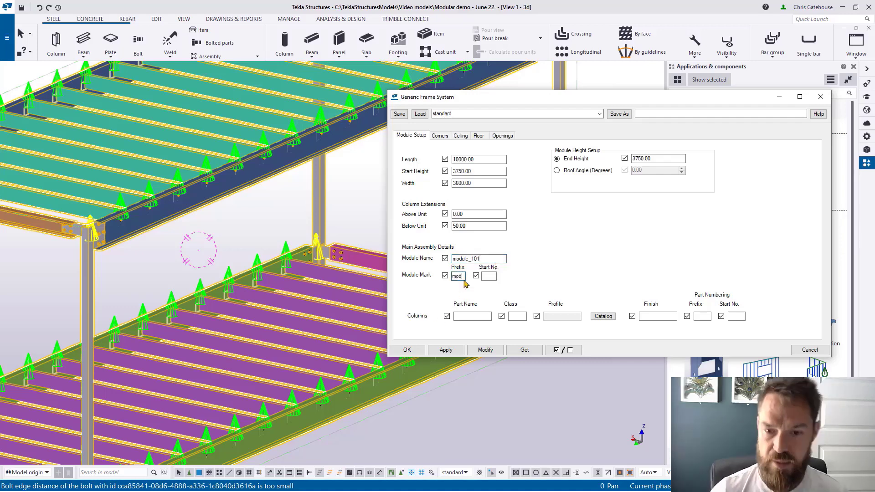
pyautogui.click(490, 277)
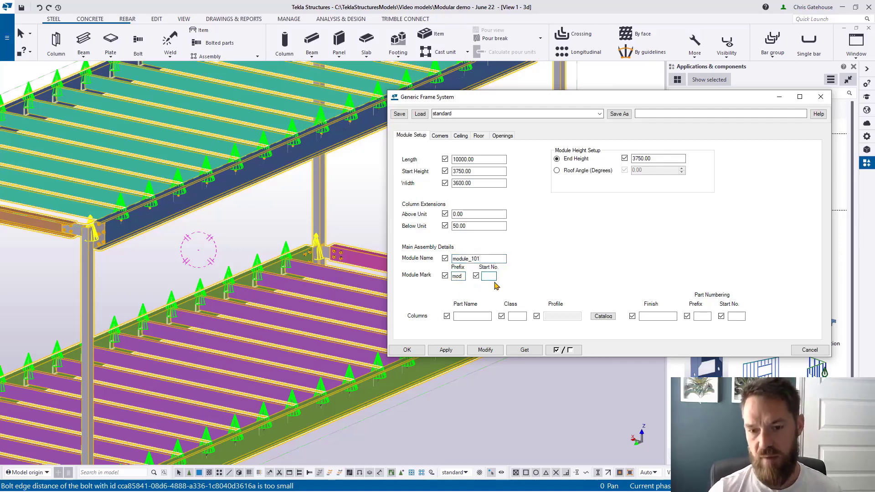
pyautogui.write('101')
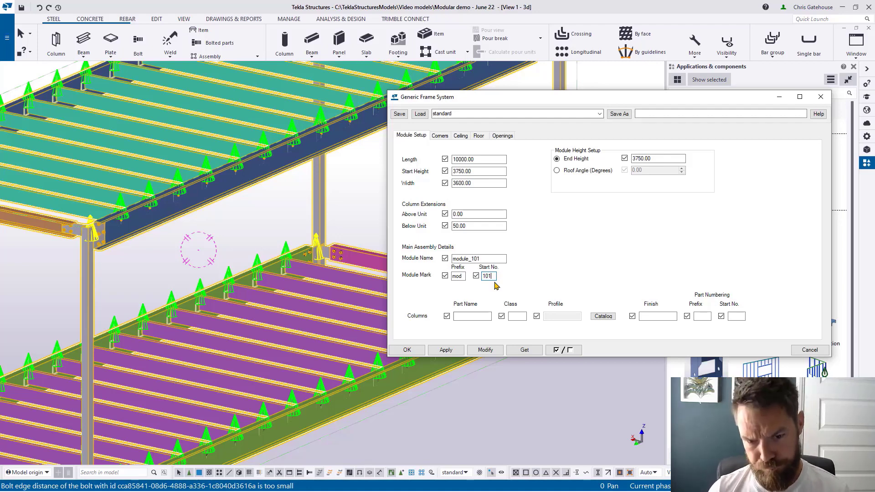
pyautogui.click(486, 350)
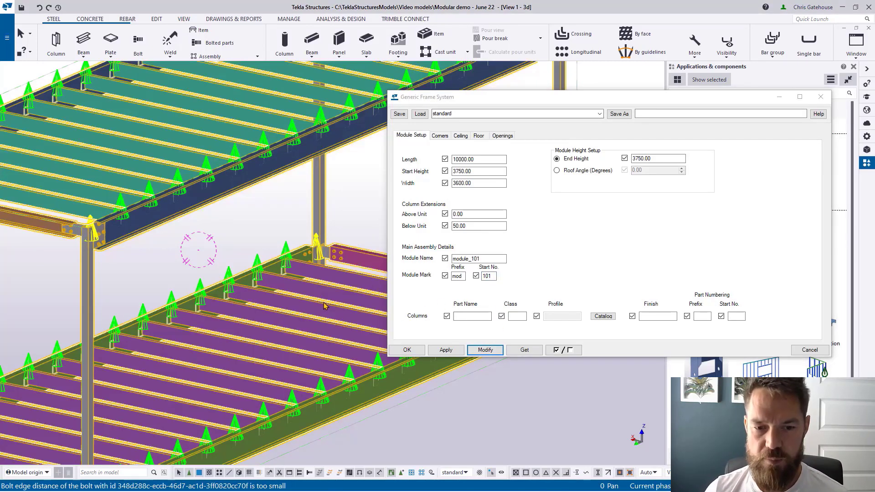
# View the profile catalog available for the columns and close it without choosing a profile
pyautogui.moveTo(323, 338); pyautogui.dragTo(365, 291, button='middle')
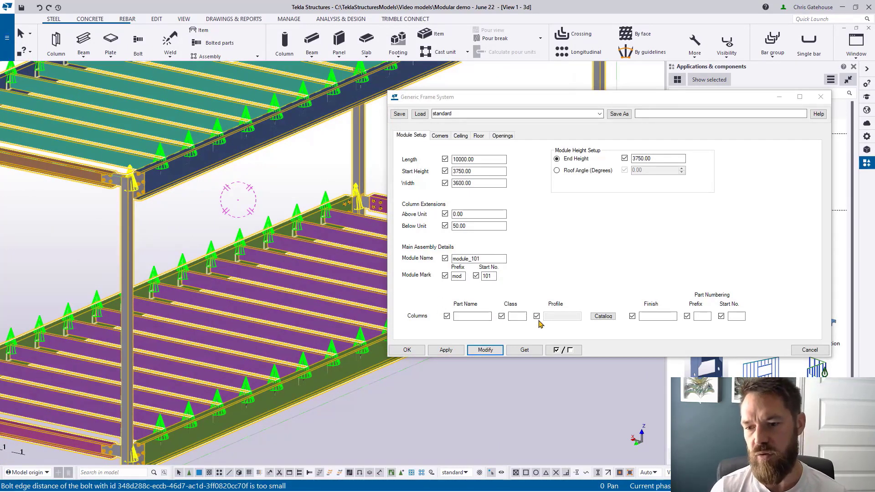
pyautogui.click(607, 321)
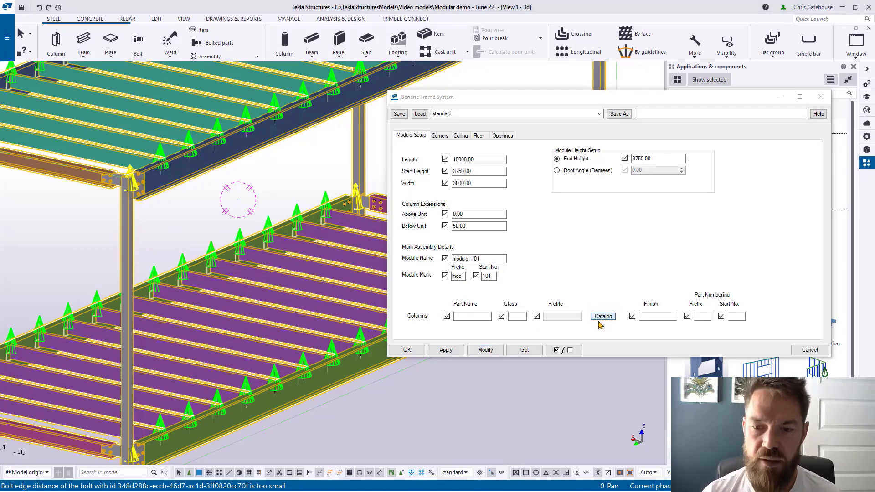
pyautogui.click(608, 324)
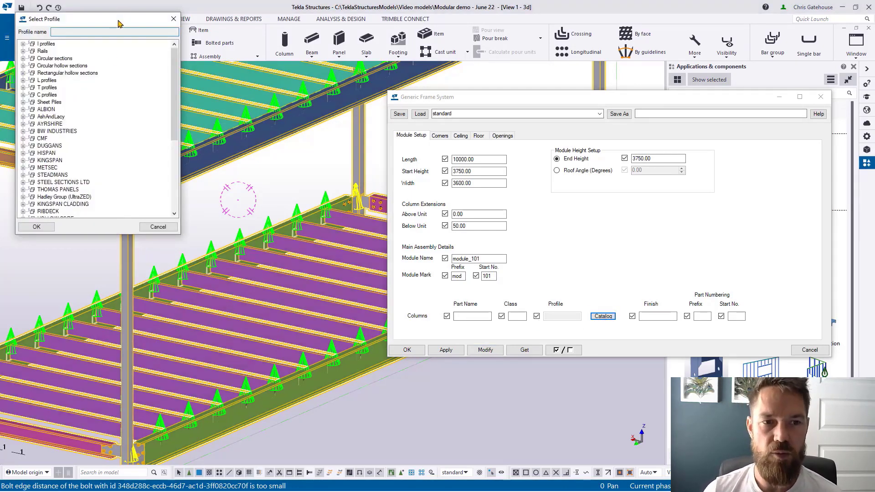
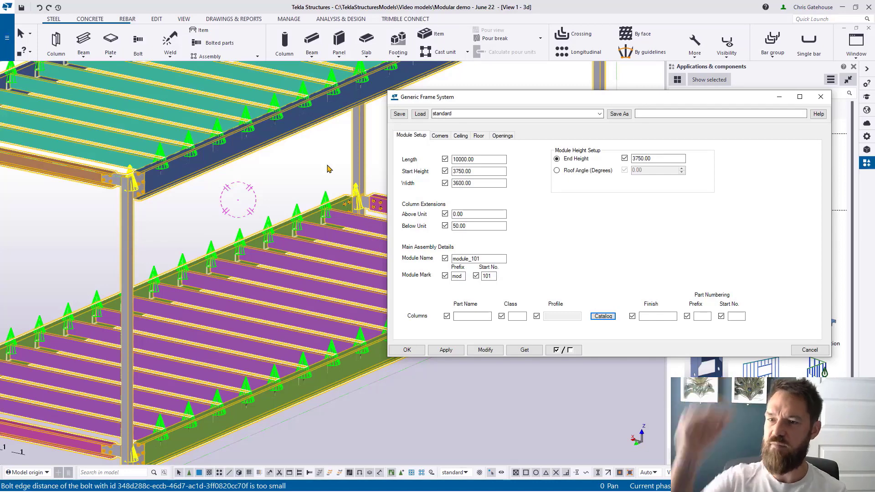
pyautogui.scroll(-3, 329, 169)
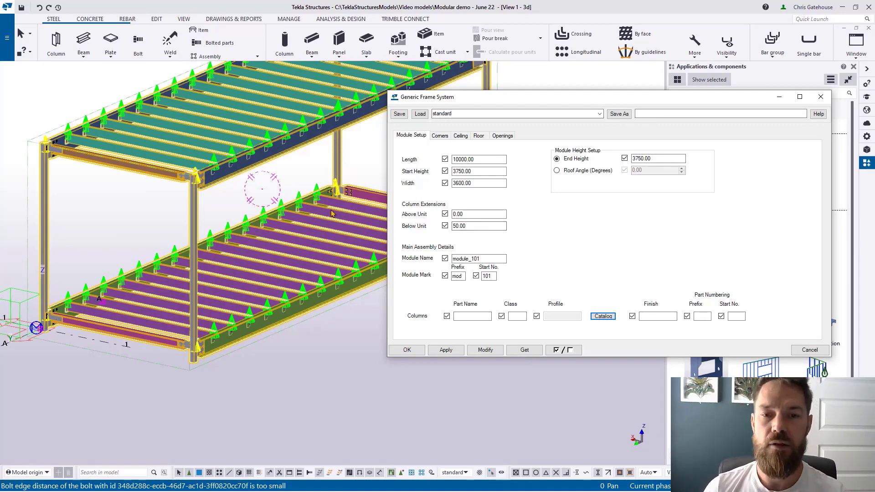
pyautogui.scroll(5, 329, 204)
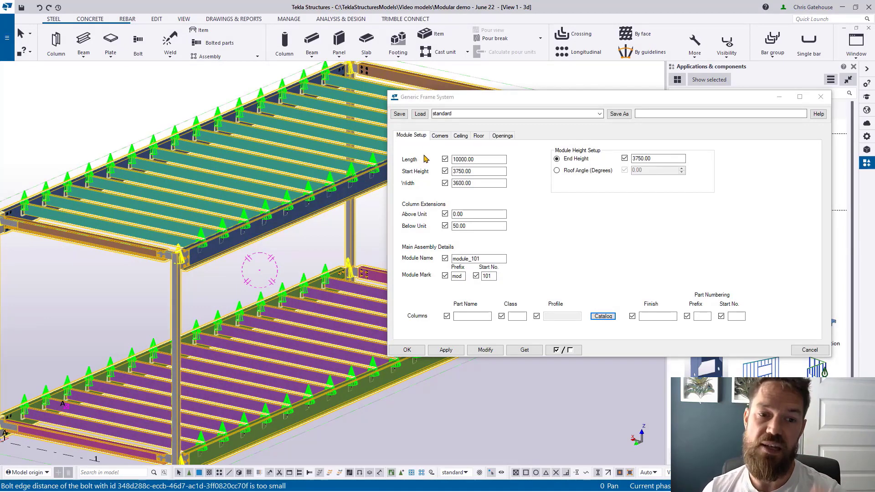
# Look through the frame's corner, ceiling and floor settings and return to the corner settings
pyautogui.click(440, 136)
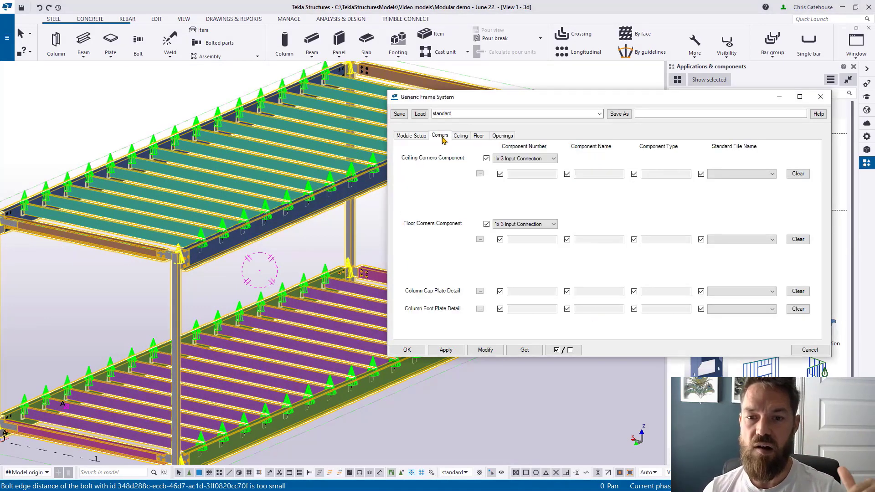
pyautogui.click(461, 136)
pyautogui.click(484, 139)
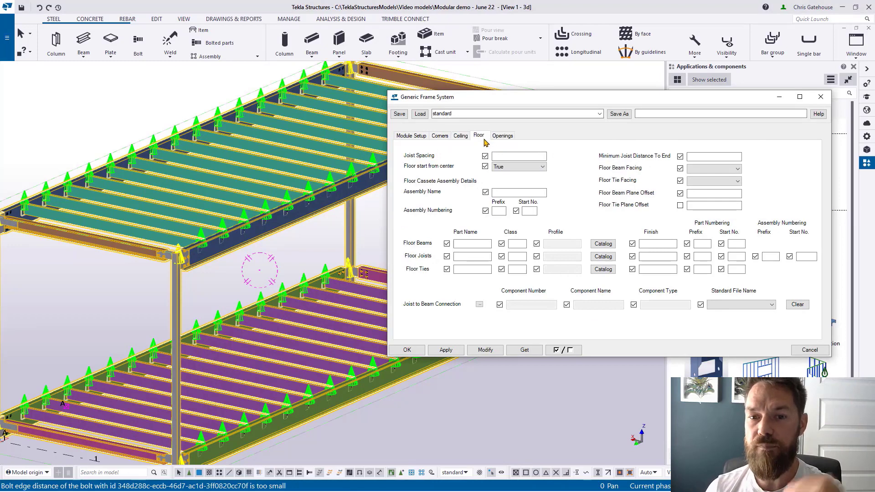
pyautogui.click(441, 136)
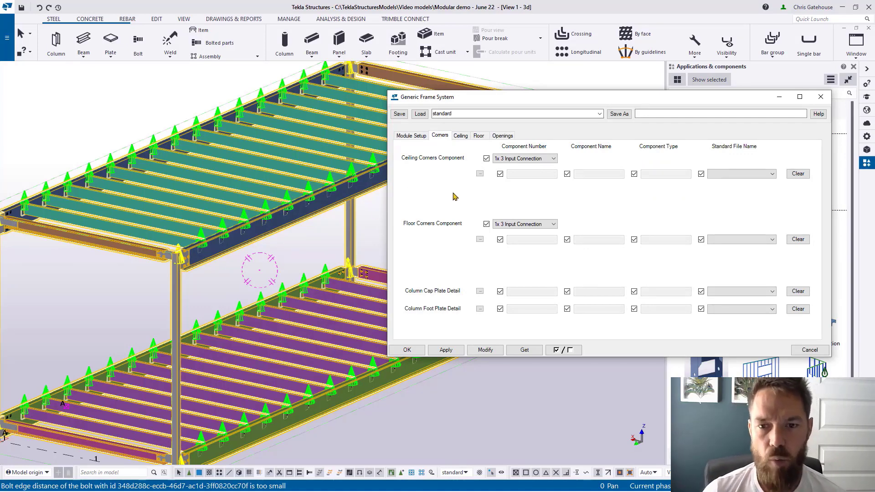
# Examine a ceiling corner joint and view the component catalog for the ceiling corners without choosing a component
pyautogui.scroll(5, 168, 266)
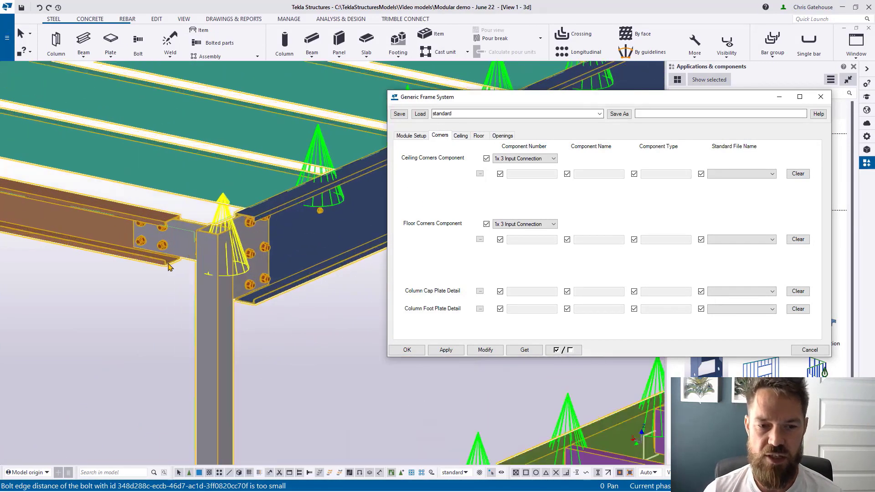
pyautogui.scroll(1, 169, 267)
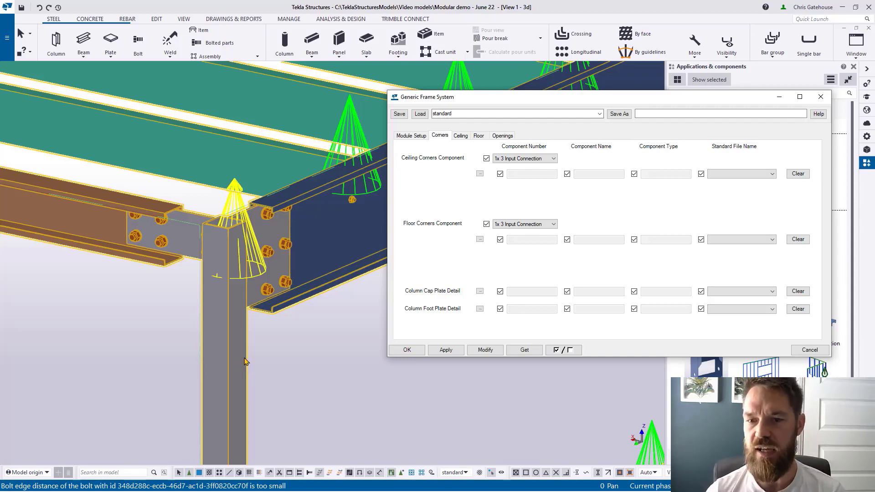
pyautogui.click(480, 174)
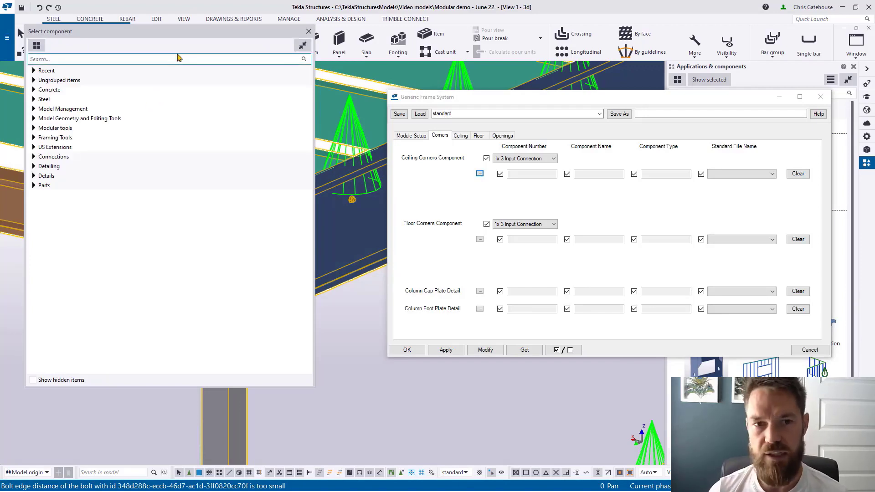
pyautogui.click(308, 31)
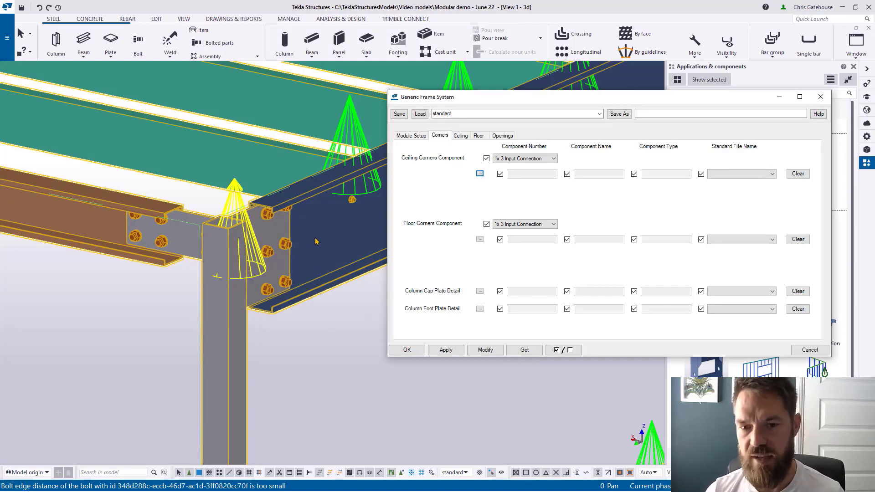
# Change both the ceiling corners and floor corners components to 2x 2 Input Connection
pyautogui.click(520, 159)
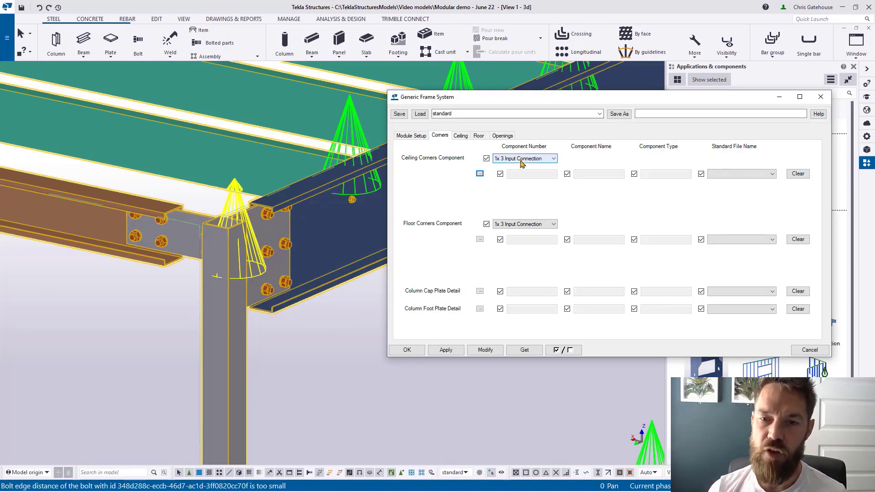
pyautogui.click(522, 173)
pyautogui.click(525, 224)
pyautogui.click(521, 239)
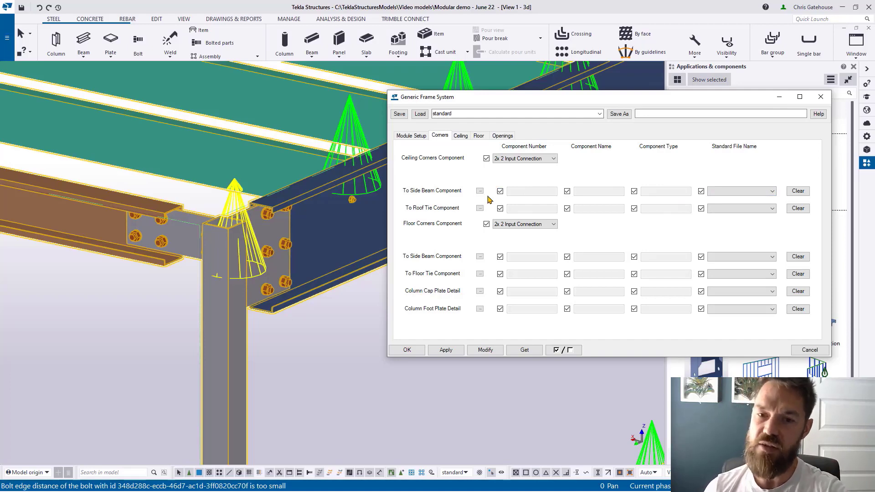
# Assign the Shear plate (103) connection to the ceiling corners' side beam component
pyautogui.click(480, 191)
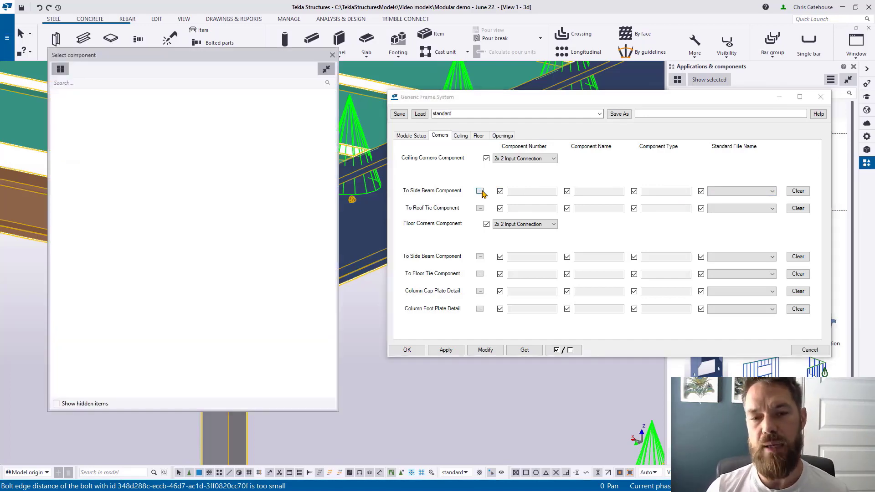
pyautogui.click(145, 83)
pyautogui.write('103')
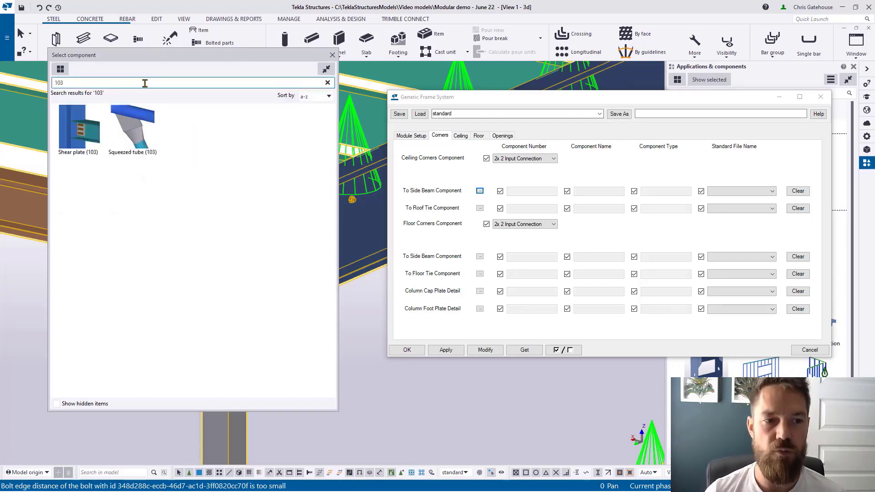
pyautogui.doubleClick(73, 136)
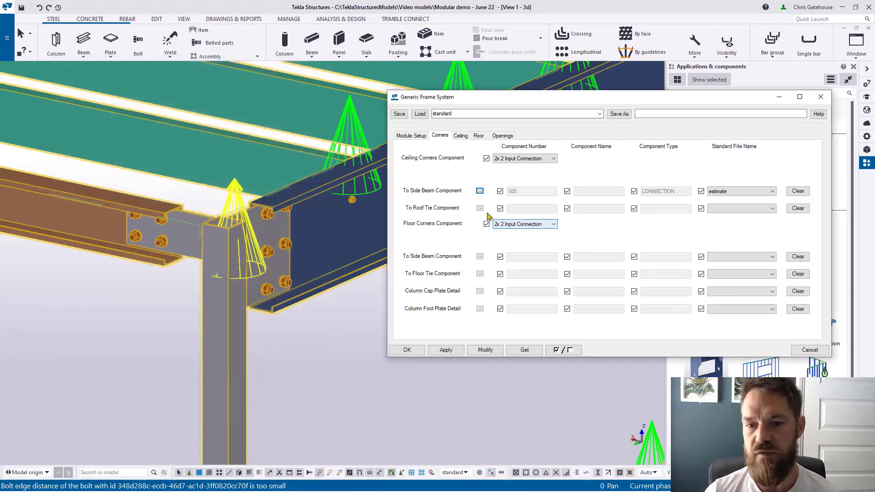
# Assign connection 103 to the ceiling corners' roof tie component
pyautogui.click(481, 209)
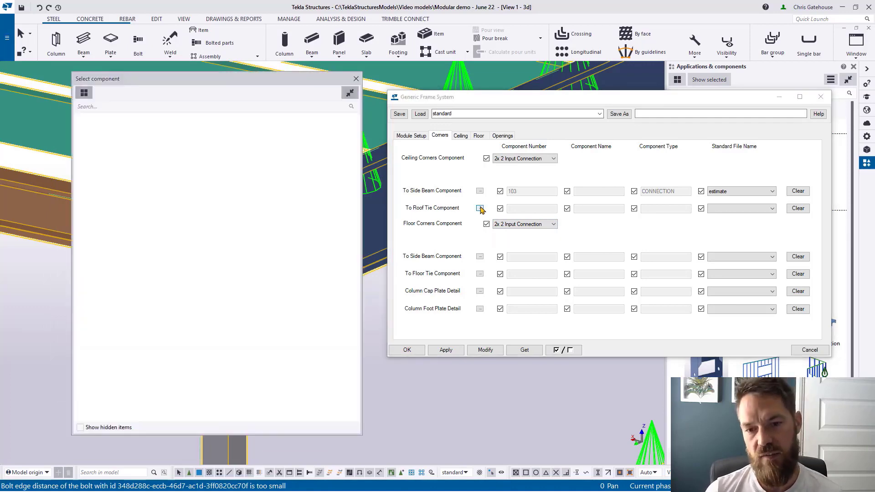
pyautogui.click(113, 107)
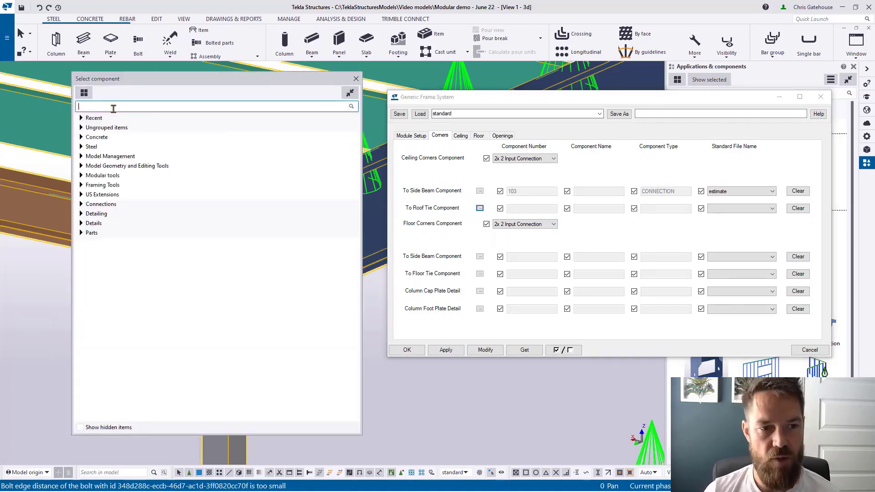
pyautogui.write('103')
pyautogui.doubleClick(116, 154)
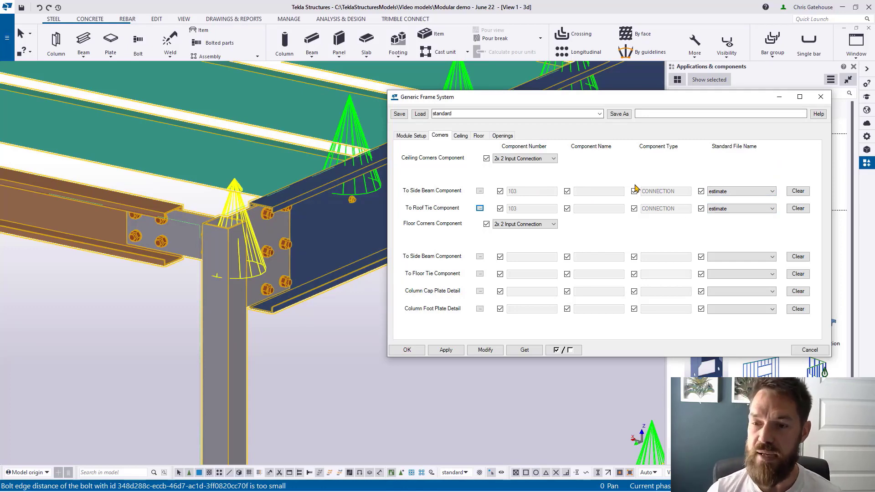
# Apply the assigned ceiling corner connections to the modular frame and close its settings
pyautogui.moveTo(710, 102); pyautogui.dragTo(574, 115)
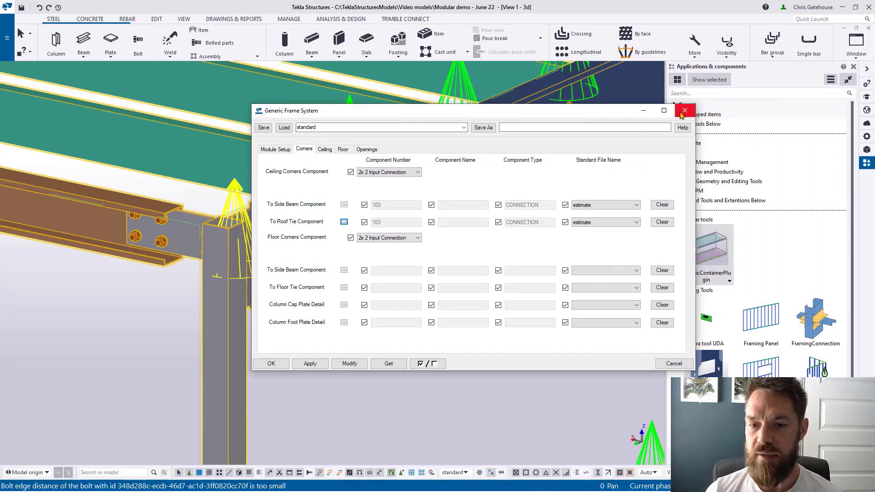
pyautogui.click(350, 363)
pyautogui.click(684, 110)
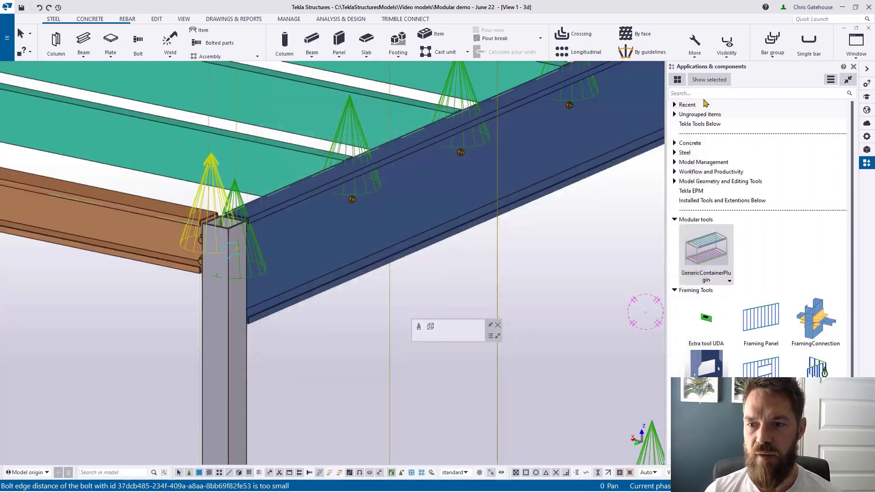
# Find the Shear plate (103) connection in the component catalog and set its bolt standard to 8.8CSK
pyautogui.click(708, 94)
pyautogui.write('103')
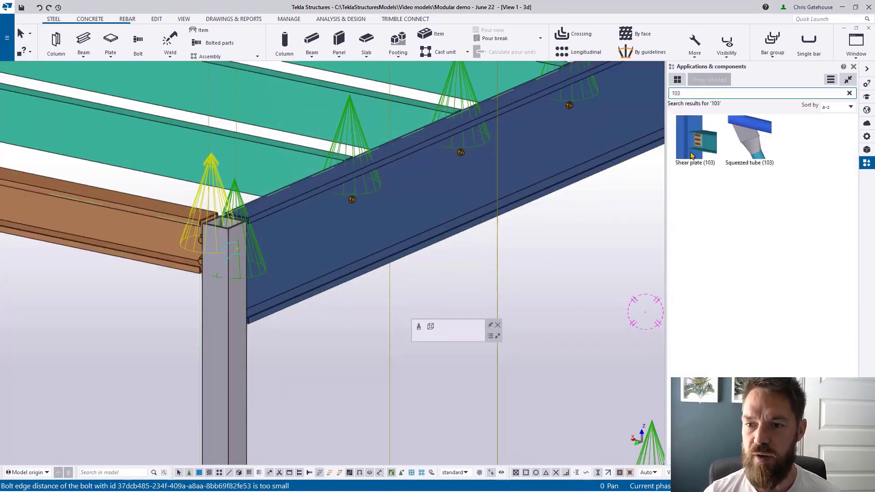
pyautogui.doubleClick(690, 137)
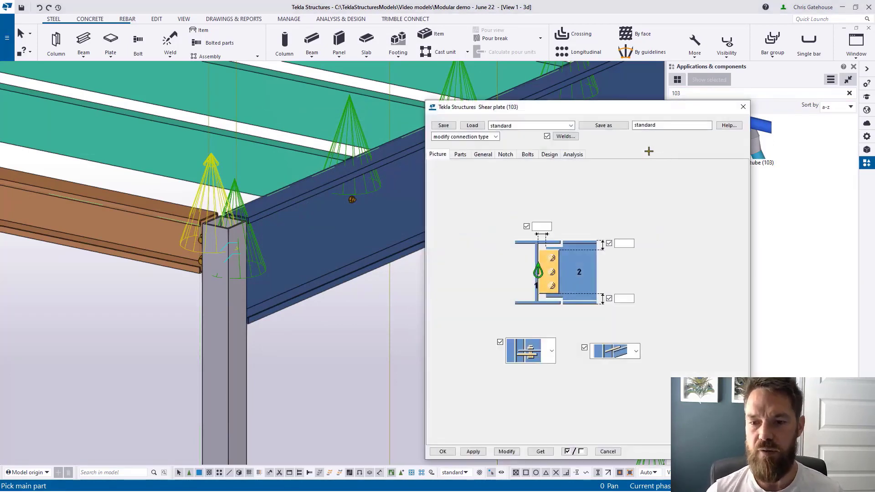
pyautogui.click(527, 155)
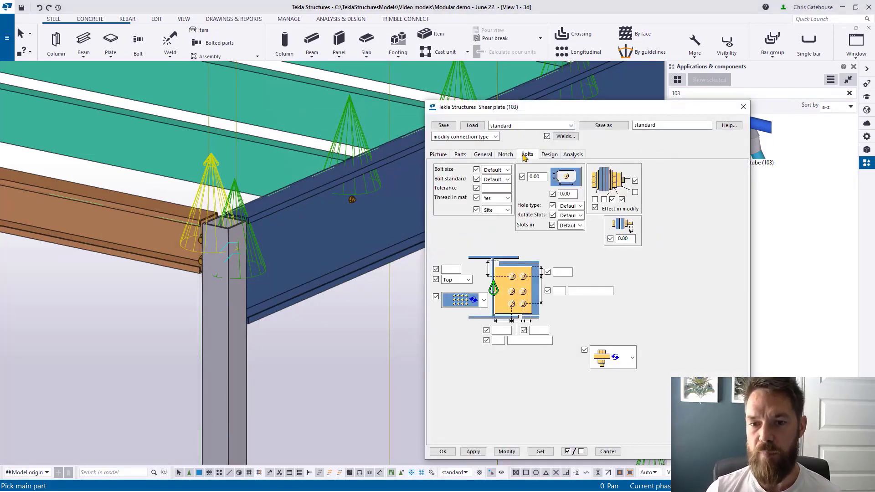
pyautogui.click(507, 181)
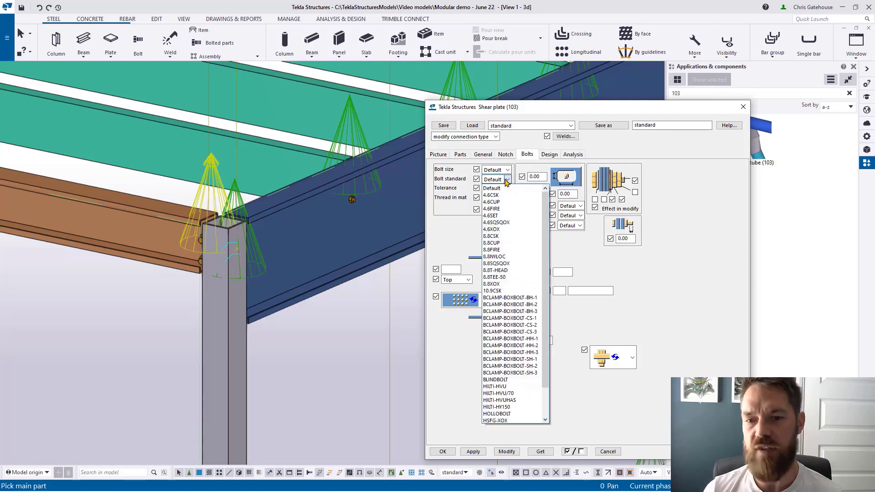
pyautogui.click(492, 236)
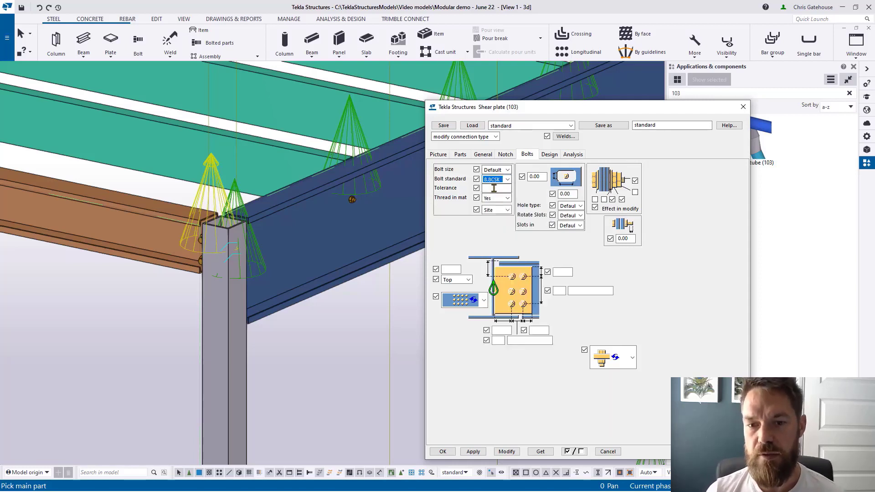
# Save the Shear plate (103) settings as standard_csk, check the saved settings list and close the connection's properties
pyautogui.click(661, 125)
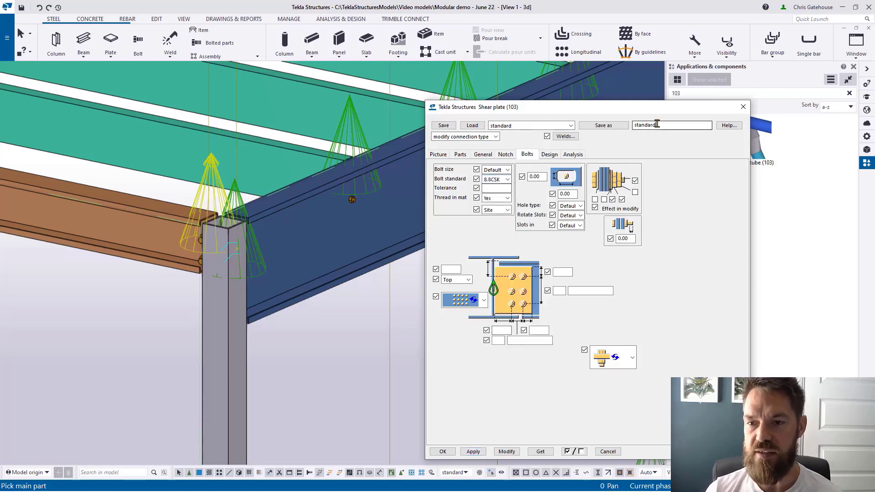
pyautogui.write('_cs')
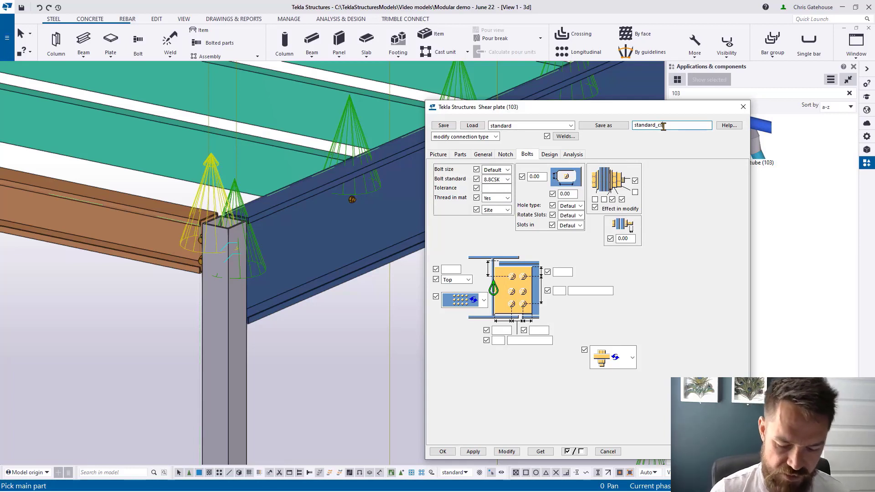
pyautogui.write('k')
pyautogui.click(604, 125)
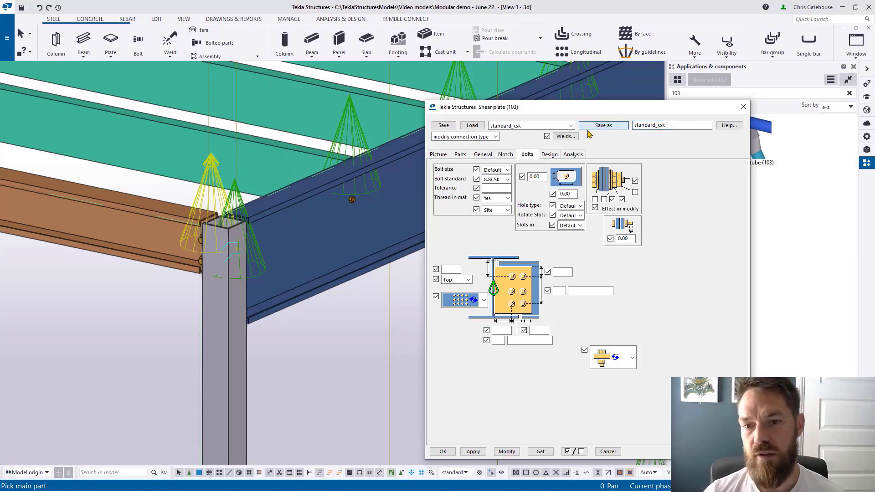
pyautogui.click(571, 125)
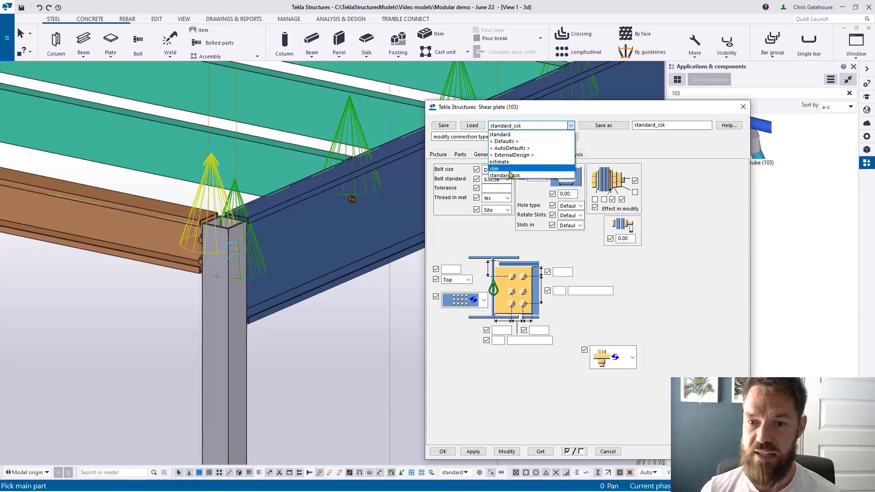
pyautogui.click(741, 112)
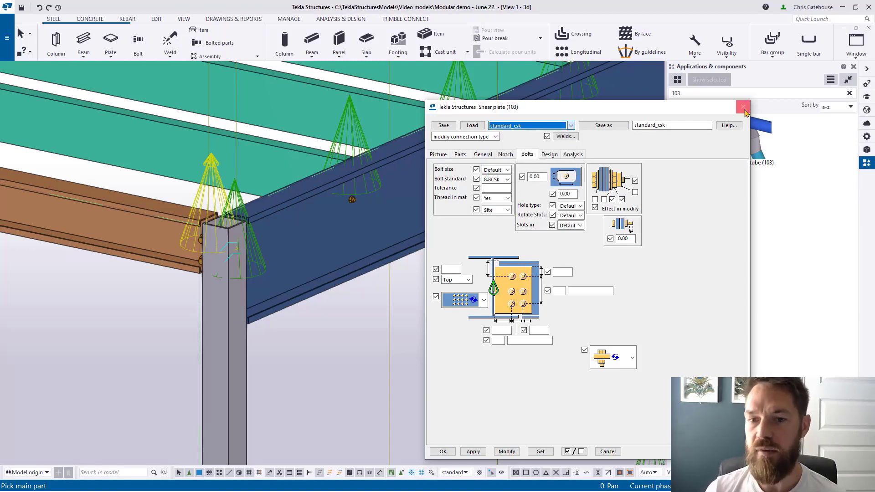
pyautogui.click(743, 108)
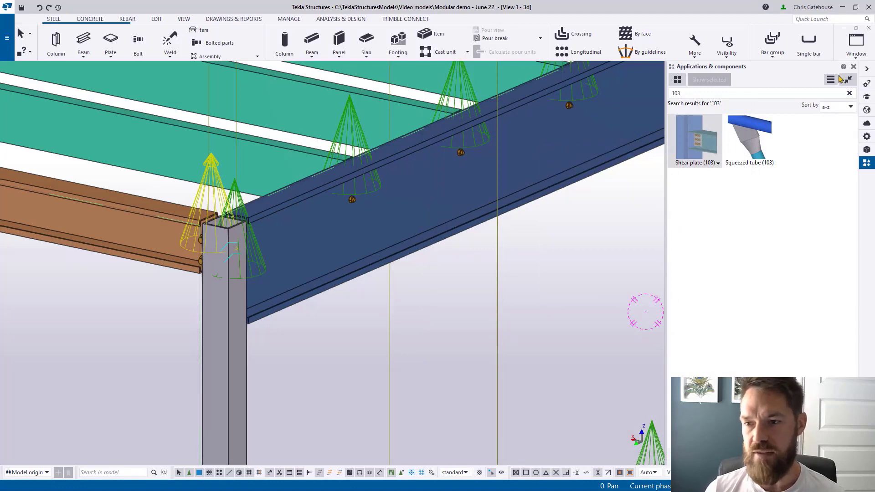
# Reopen the modular frame's corner settings and clear the ceiling corners' side beam and roof tie components
pyautogui.doubleClick(509, 195)
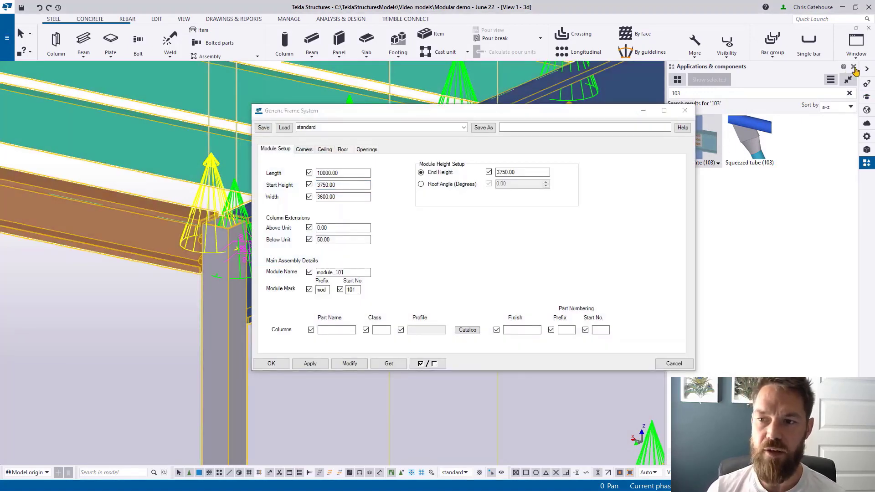
pyautogui.click(313, 149)
pyautogui.click(662, 205)
pyautogui.click(662, 223)
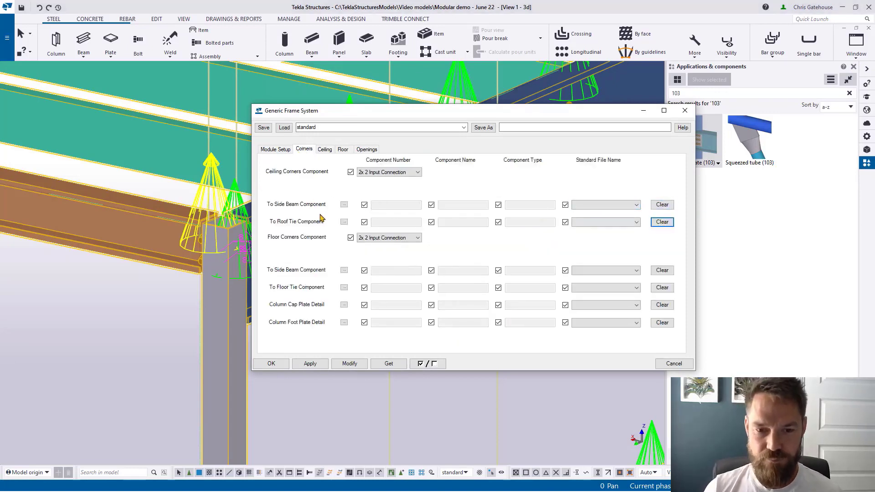
# Assign Shear plate (103) to the ceiling corners' side beam component with the standard settings file
pyautogui.click(344, 206)
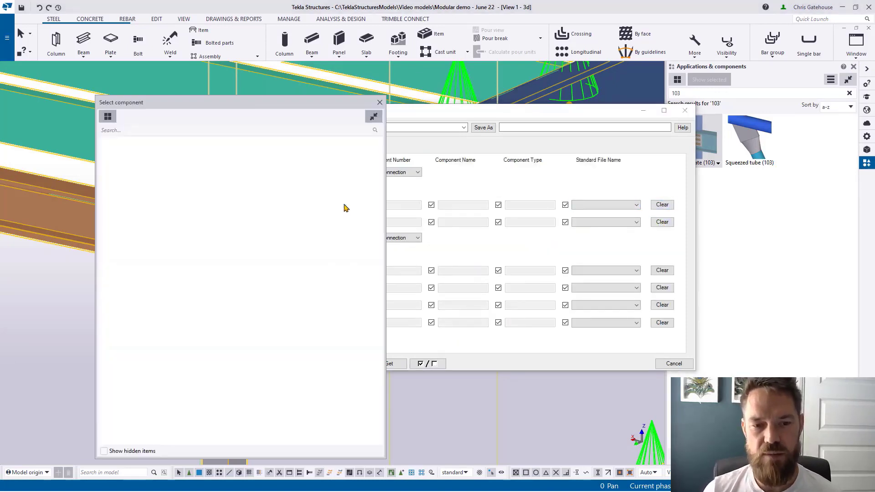
pyautogui.write('103')
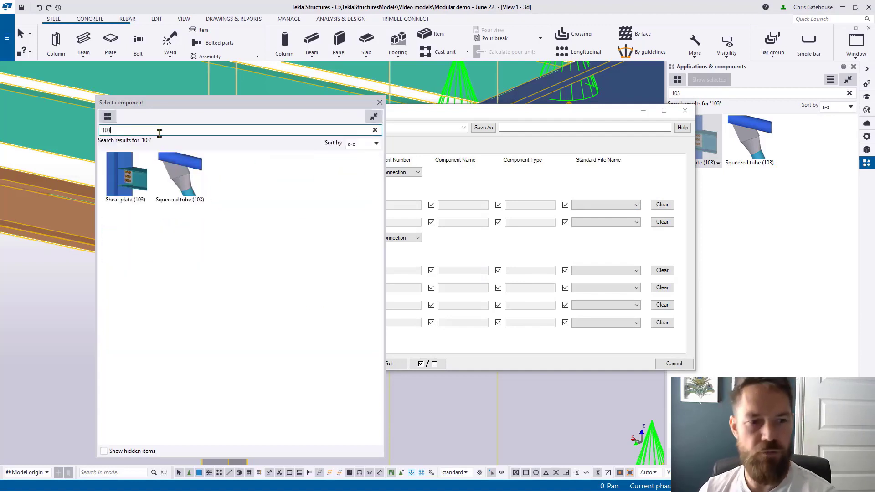
pyautogui.doubleClick(131, 177)
pyautogui.click(636, 205)
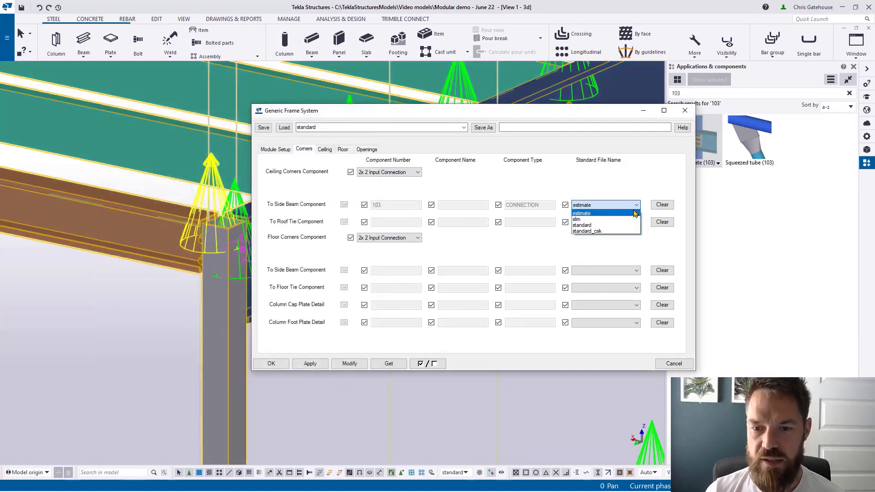
pyautogui.click(603, 226)
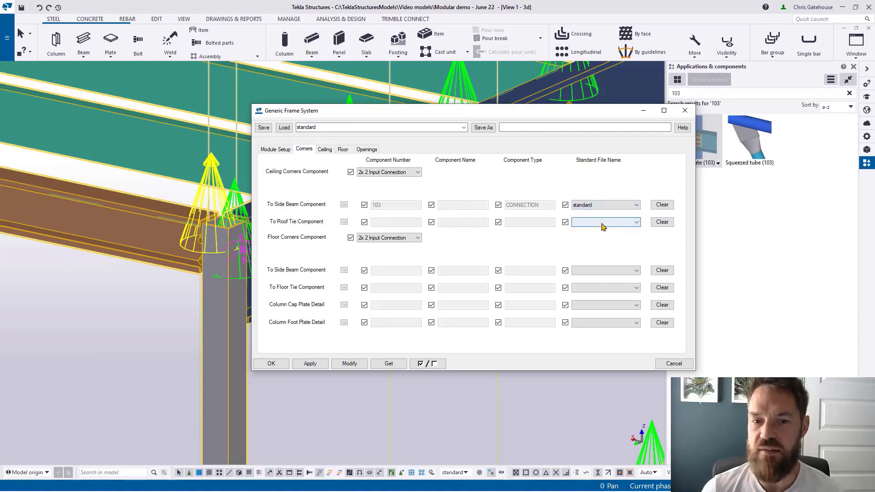
# Assign Shear plate (103) with the slim settings file to the ceiling corners' roof tie component and update the frame
pyautogui.click(344, 223)
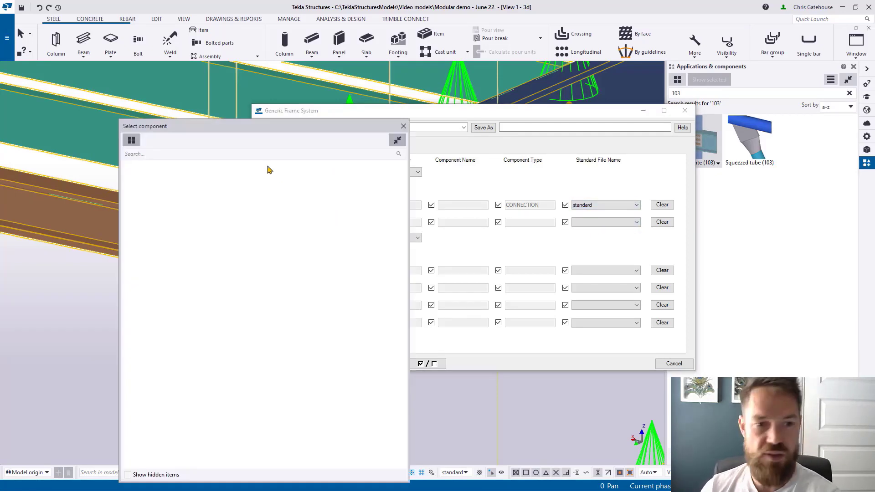
pyautogui.click(211, 157)
pyautogui.write('103')
pyautogui.doubleClick(148, 201)
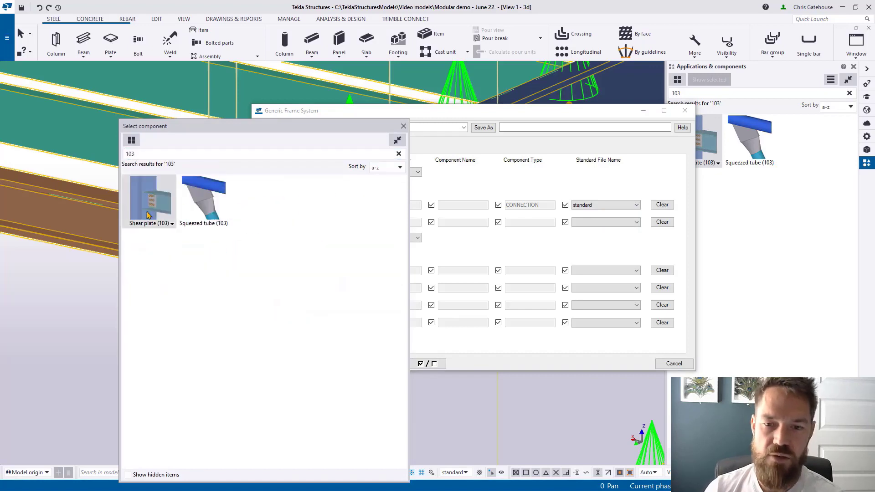
pyautogui.click(613, 224)
pyautogui.click(590, 235)
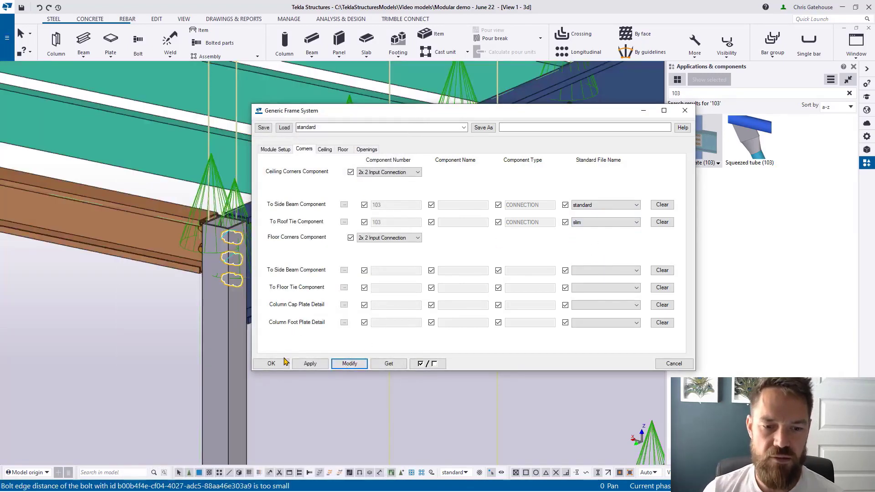
pyautogui.click(272, 364)
# Reopen the frame's corner settings and assign Shear plate (103) to the floor corners' side beam component
pyautogui.scroll(3, 228, 255)
pyautogui.moveTo(475, 278); pyautogui.dragTo(221, 260, button='middle')
pyautogui.scroll(-5, 220, 259)
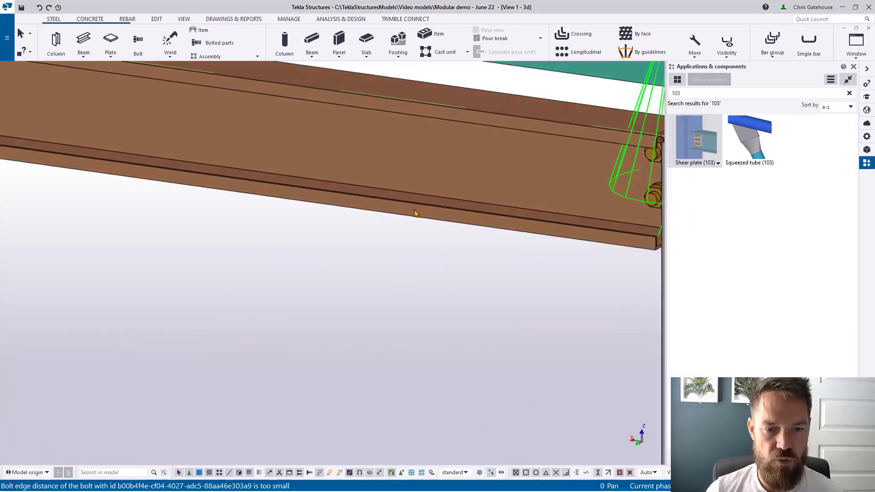
pyautogui.scroll(2, 532, 204)
pyautogui.keyDown('ctrl'); pyautogui.moveTo(532, 203); pyautogui.dragTo(377, 227, button='middle'); pyautogui.keyUp('ctrl')
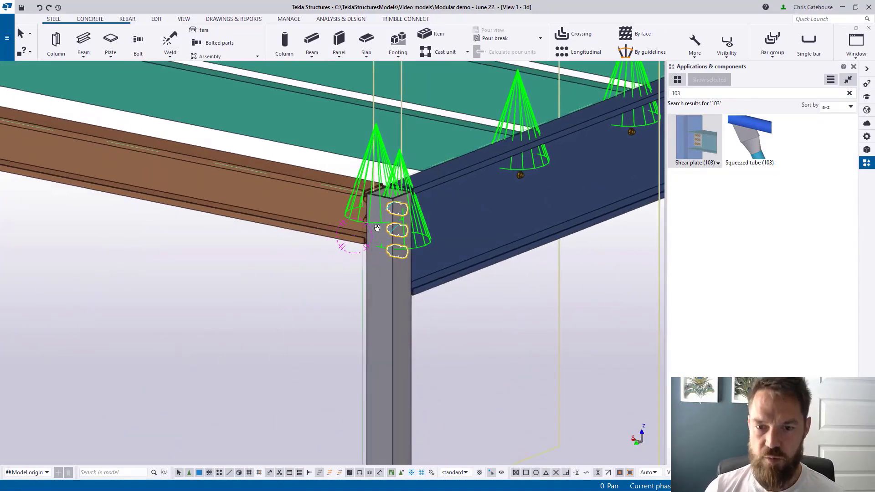
pyautogui.hotkey('ctrl', 'a')
pyautogui.doubleClick(462, 231)
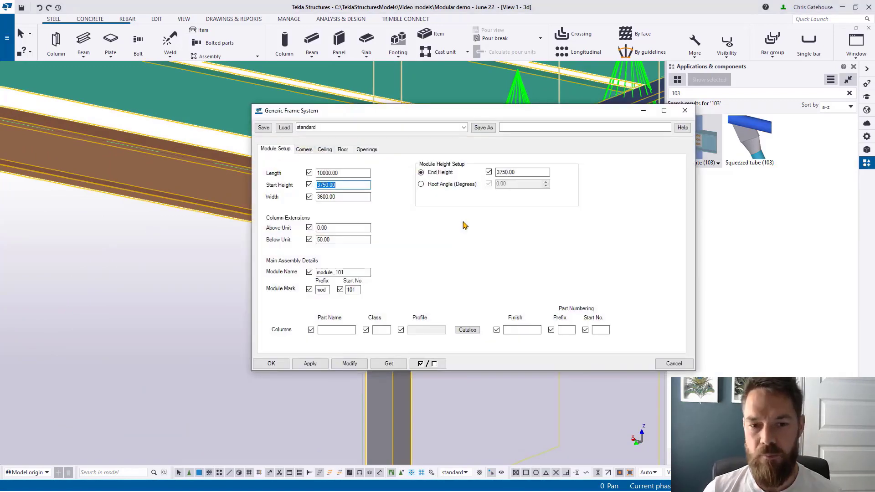
pyautogui.click(305, 151)
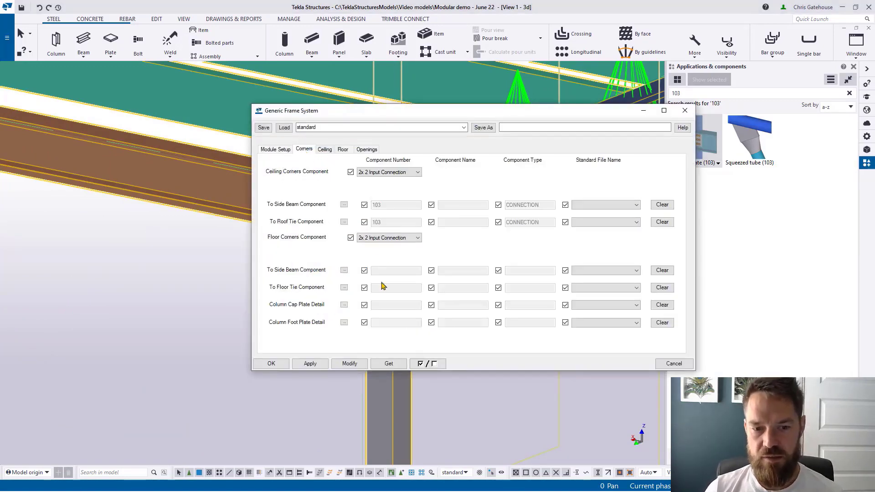
pyautogui.click(345, 271)
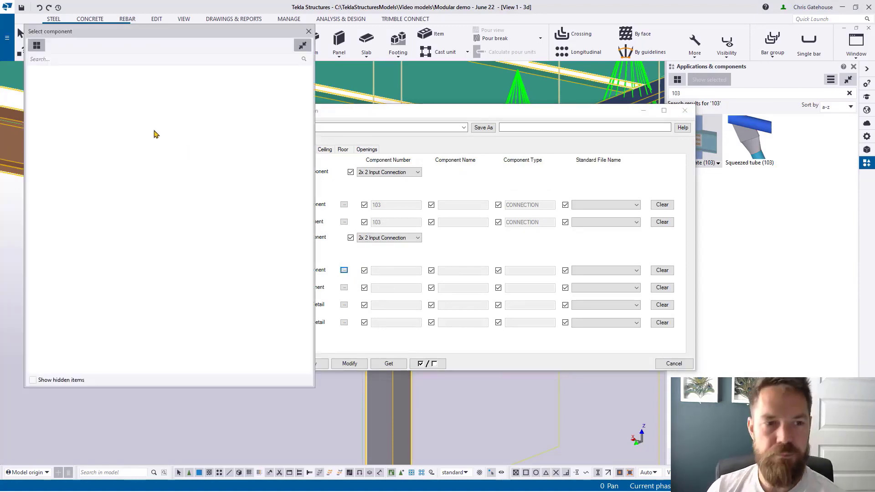
pyautogui.click(69, 60)
pyautogui.write('103')
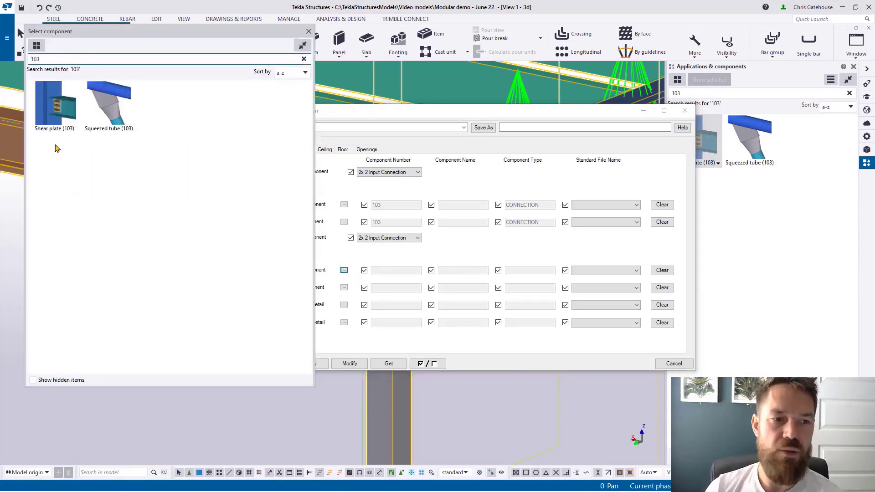
pyautogui.doubleClick(62, 117)
# Assign Shear plate (103) to the floor corners' floor tie component
pyautogui.click(345, 289)
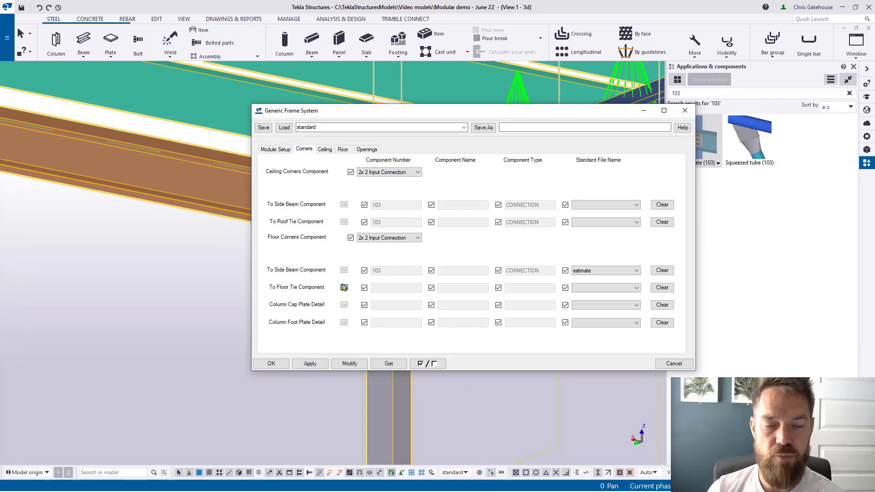
pyautogui.click(98, 82)
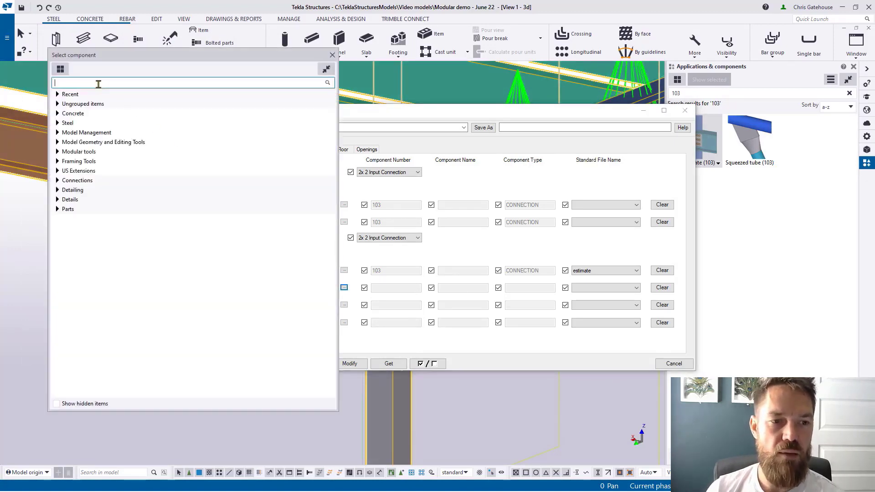
pyautogui.write('103')
pyautogui.doubleClick(68, 117)
# Set the floor corners' settings files to standard for the side beam and slim for the floor tie, and update the frame
pyautogui.click(600, 271)
pyautogui.click(600, 291)
pyautogui.click(599, 288)
pyautogui.click(600, 302)
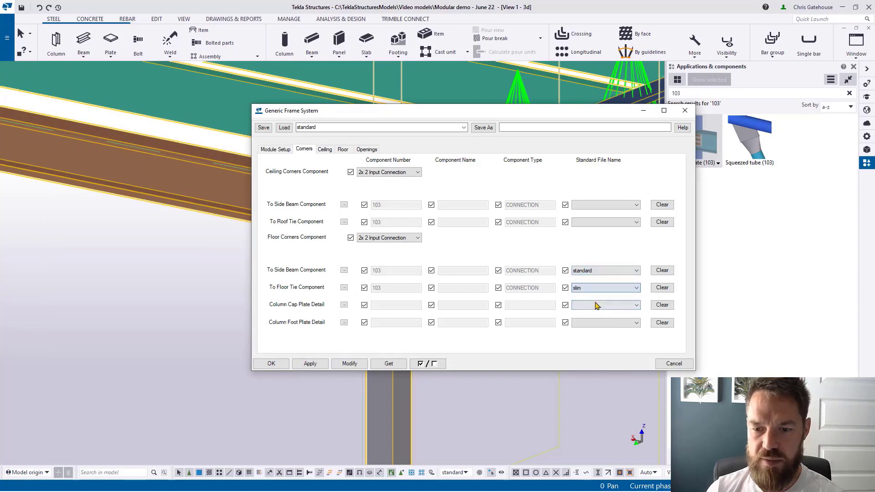
pyautogui.click(349, 365)
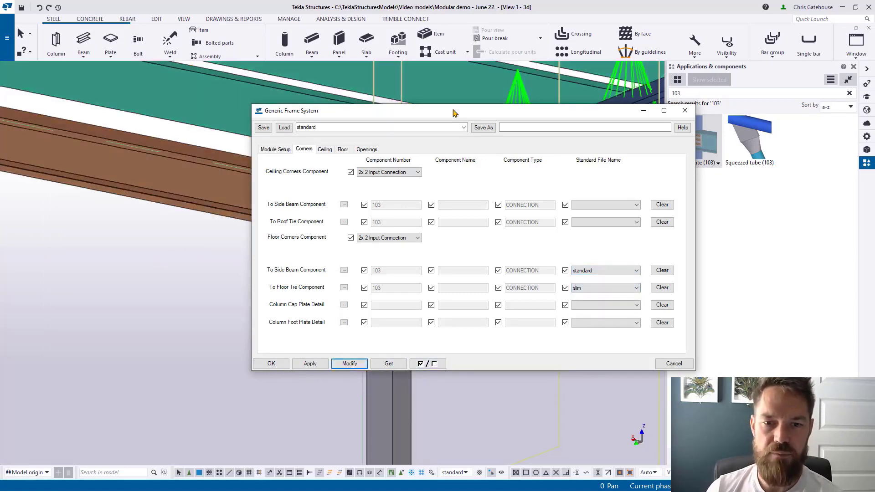
# Assign CapPlateDetail with the standard settings file to the column cap plate detail and update the frame
pyautogui.moveTo(346, 111); pyautogui.dragTo(495, 108)
pyautogui.scroll(-5, 317, 177)
pyautogui.scroll(3, 215, 185)
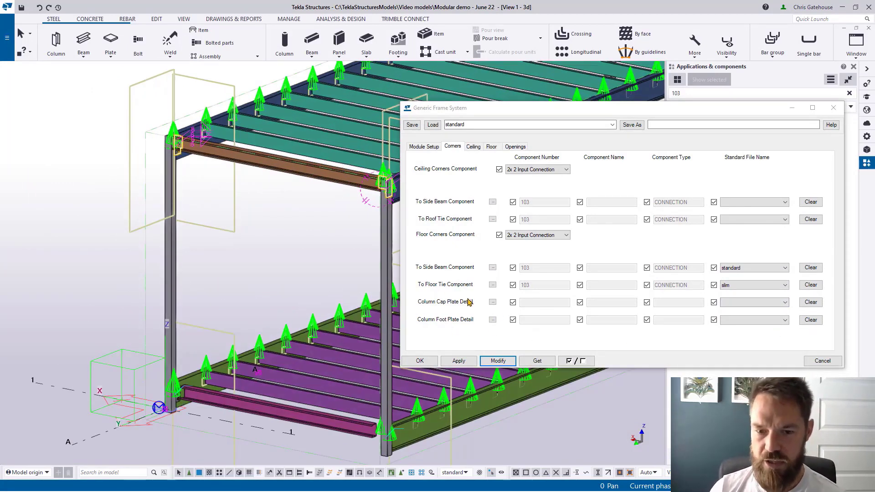
pyautogui.scroll(8, 157, 150)
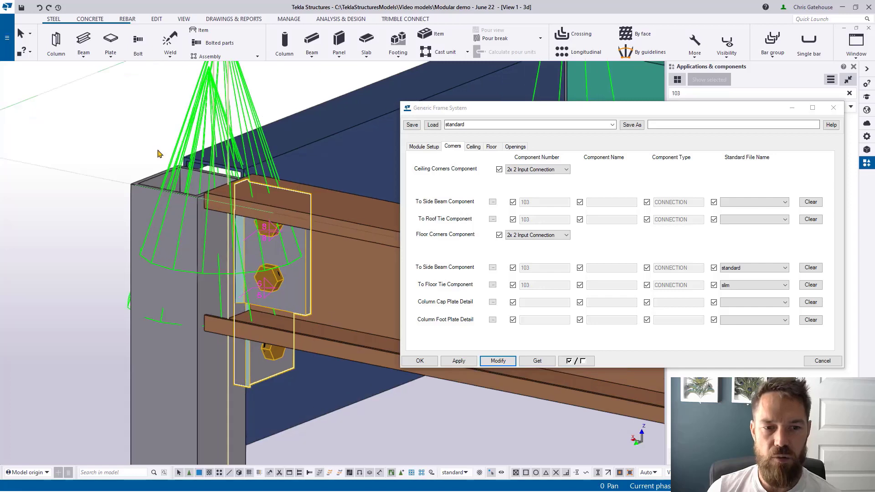
pyautogui.click(493, 303)
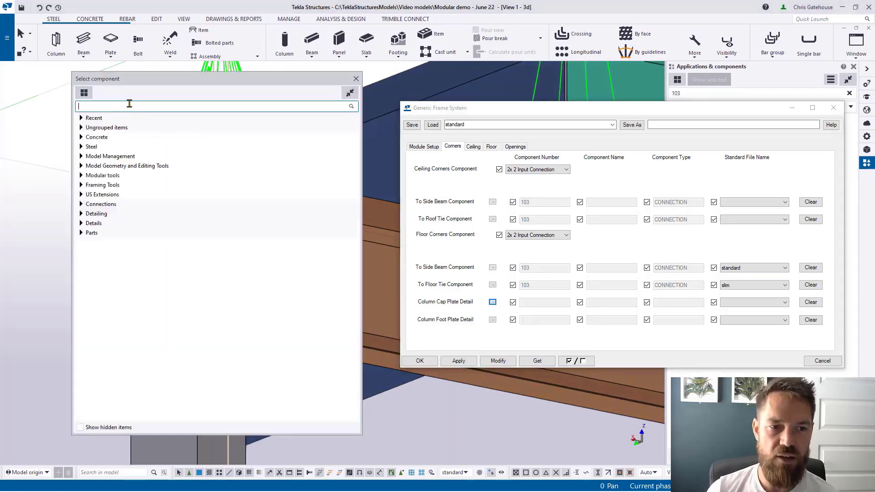
pyautogui.write('c')
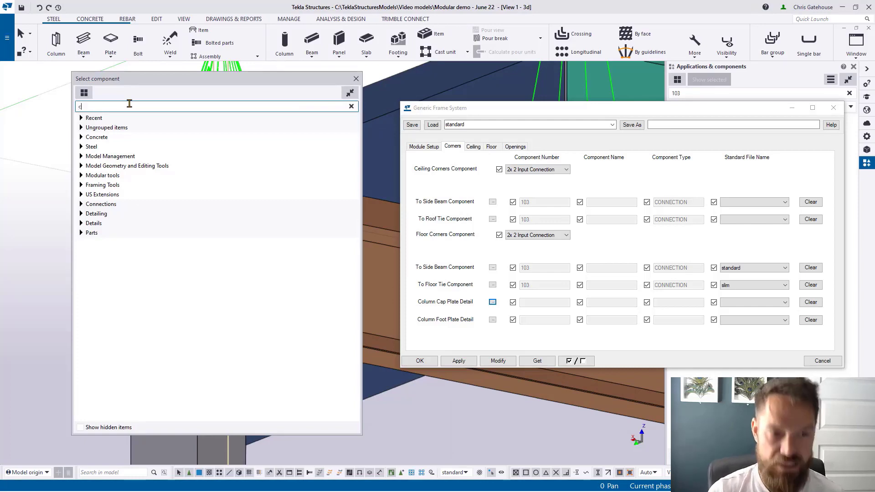
pyautogui.write('ap')
pyautogui.doubleClick(166, 145)
pyautogui.click(777, 302)
pyautogui.click(764, 318)
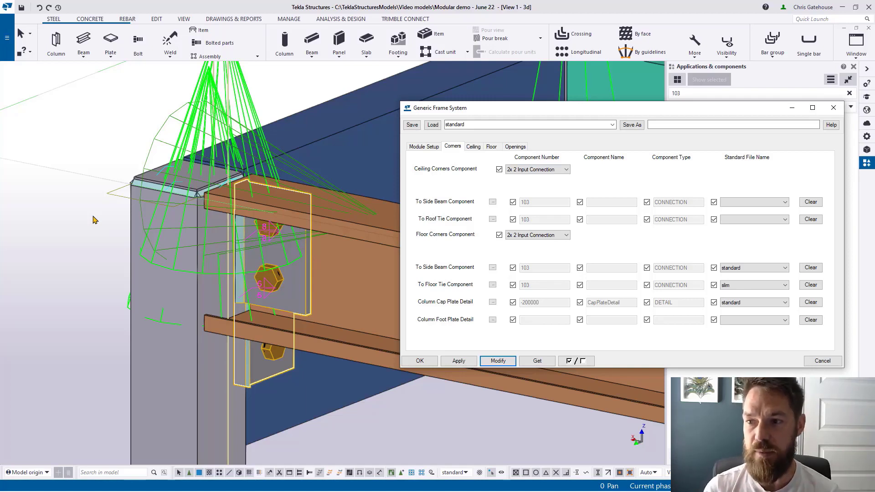
# Assign Base plate (1042) to the frame's column foot plate detail
pyautogui.scroll(-10, 217, 286)
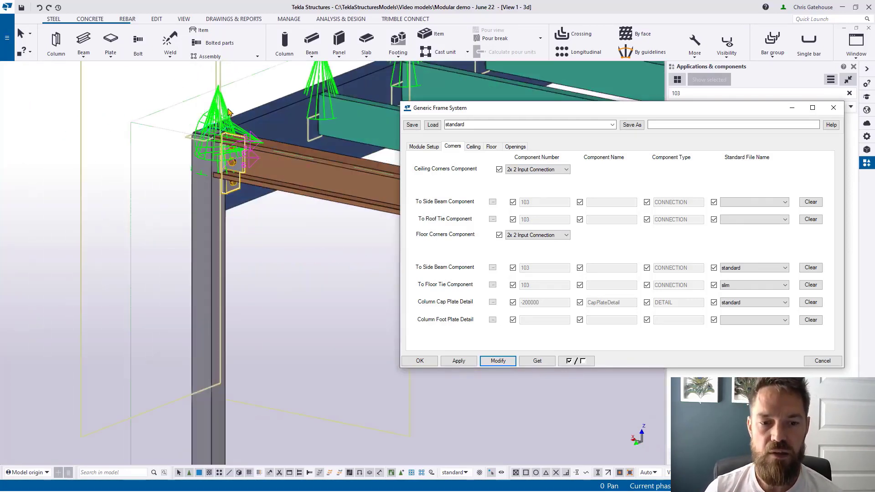
pyautogui.scroll(10, 217, 286)
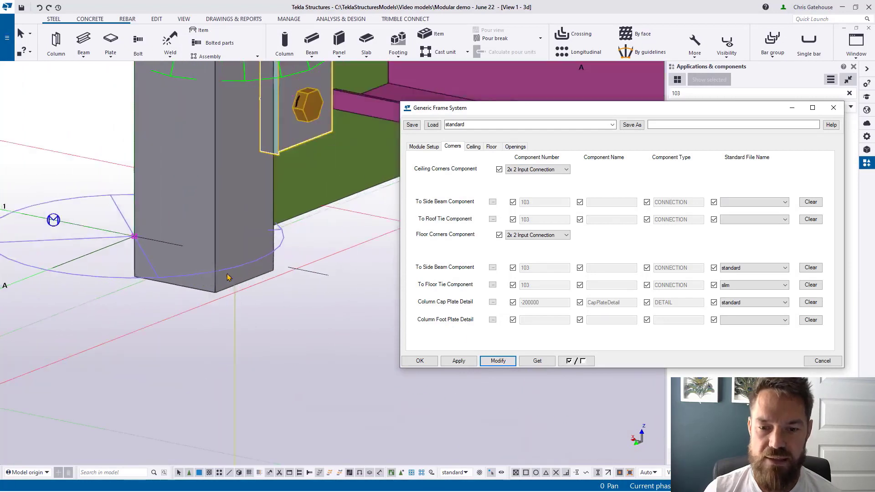
pyautogui.click(493, 319)
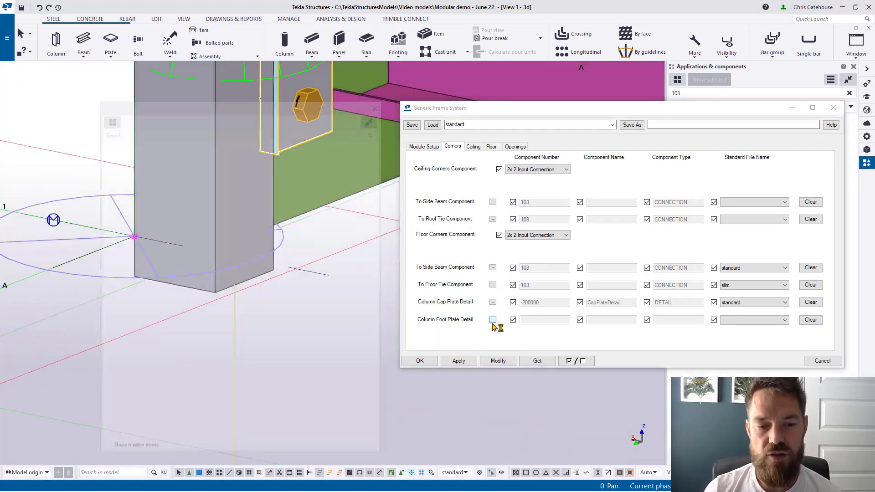
pyautogui.write('1042')
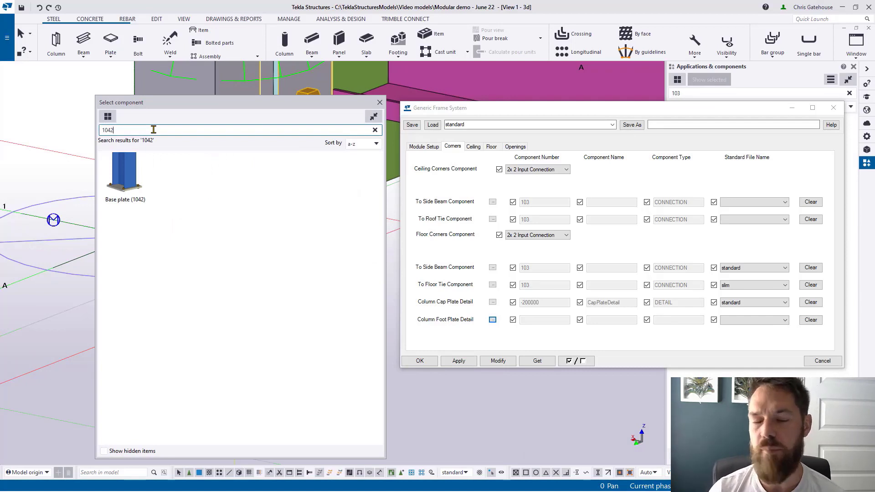
pyautogui.doubleClick(124, 175)
# Set the column foot plate detail's settings file to estimate and update the frame
pyautogui.click(740, 321)
pyautogui.click(743, 335)
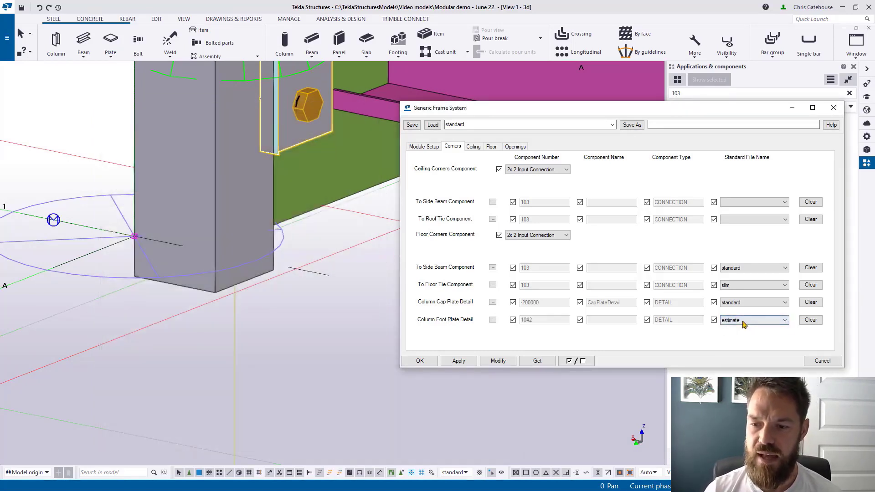
pyautogui.click(741, 321)
pyautogui.click(744, 347)
pyautogui.click(741, 320)
pyautogui.click(730, 328)
pyautogui.click(741, 321)
pyautogui.click(742, 335)
pyautogui.click(498, 361)
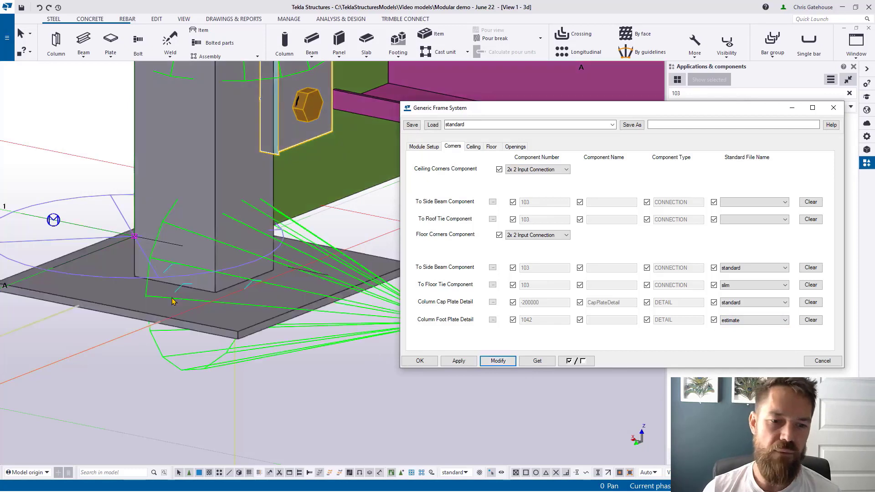
# Check the foot plate at the column base and its available settings files, and close the frame's settings
pyautogui.scroll(-2, 183, 301)
pyautogui.scroll(-6, 190, 303)
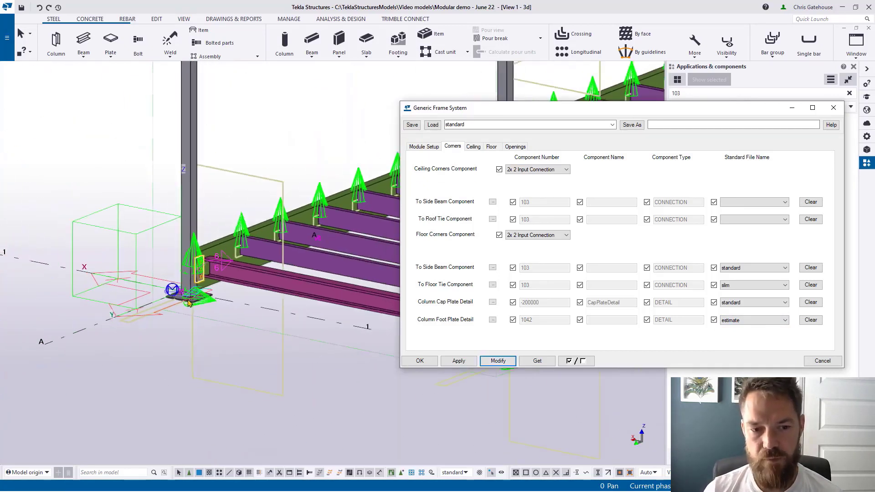
pyautogui.scroll(8, 191, 304)
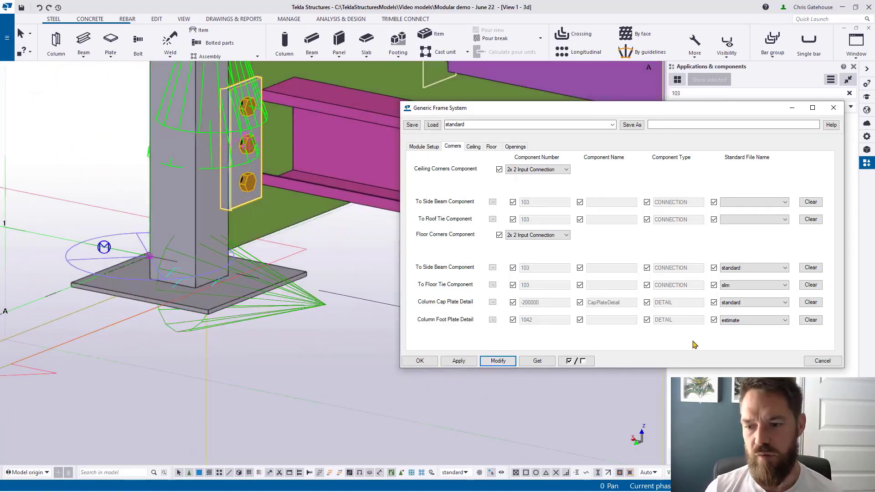
pyautogui.click(743, 321)
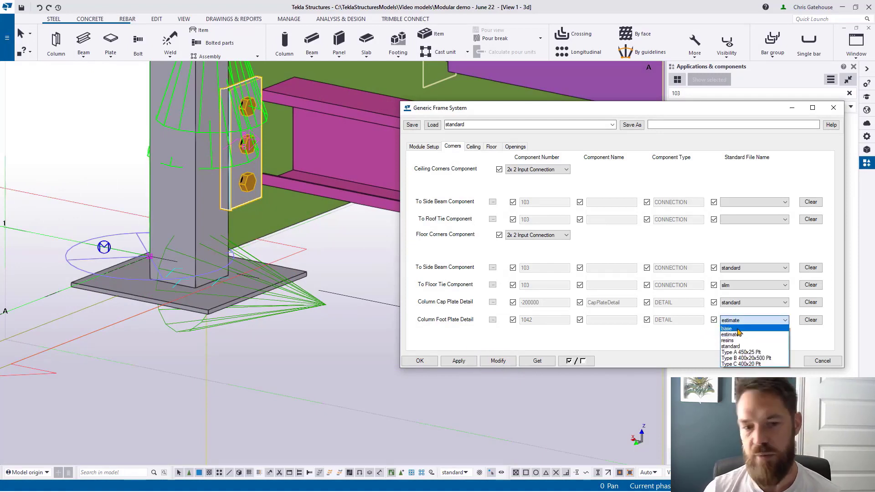
pyautogui.click(820, 108)
pyautogui.click(834, 108)
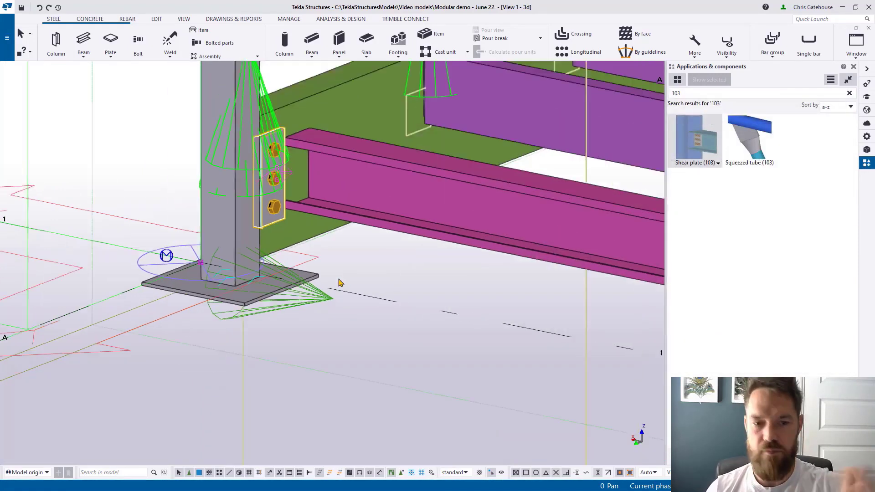
# Redraw the 3D view of the whole frame to clear the temporary graphics
pyautogui.scroll(-3, 311, 252)
pyautogui.scroll(4, 311, 251)
pyautogui.scroll(4, 312, 252)
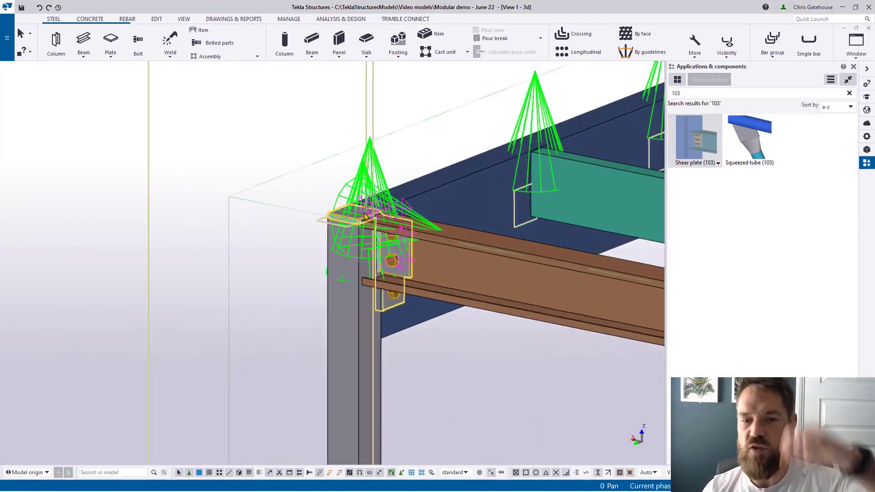
pyautogui.scroll(-5, 289, 210)
pyautogui.scroll(-5, 283, 216)
pyautogui.rightClick(357, 273)
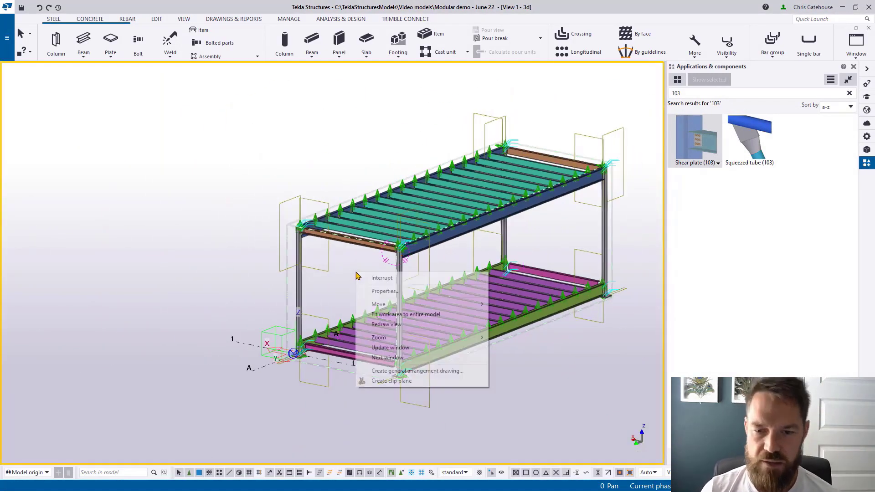
pyautogui.click(386, 325)
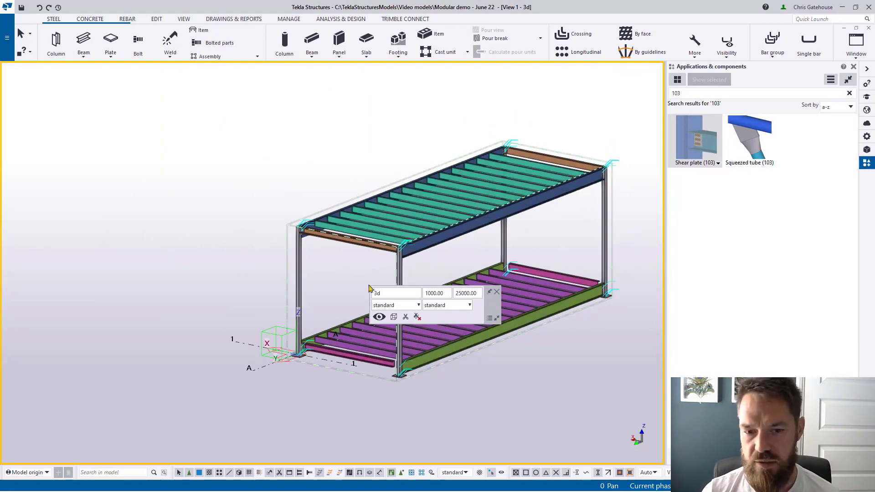
# Select the entire frame, reopen its ceiling settings, set the joist spacing to 600 and update the frame
pyautogui.hotkey('ctrl', 'a')
pyautogui.doubleClick(351, 345)
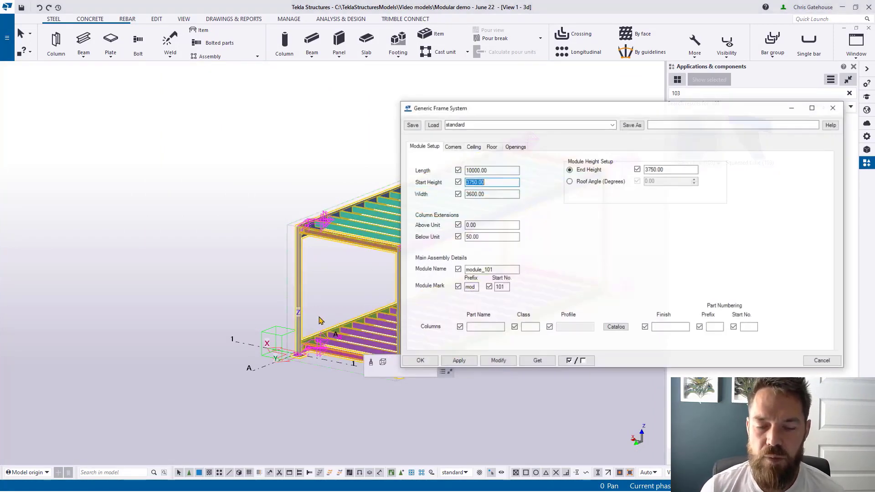
pyautogui.scroll(4, 308, 227)
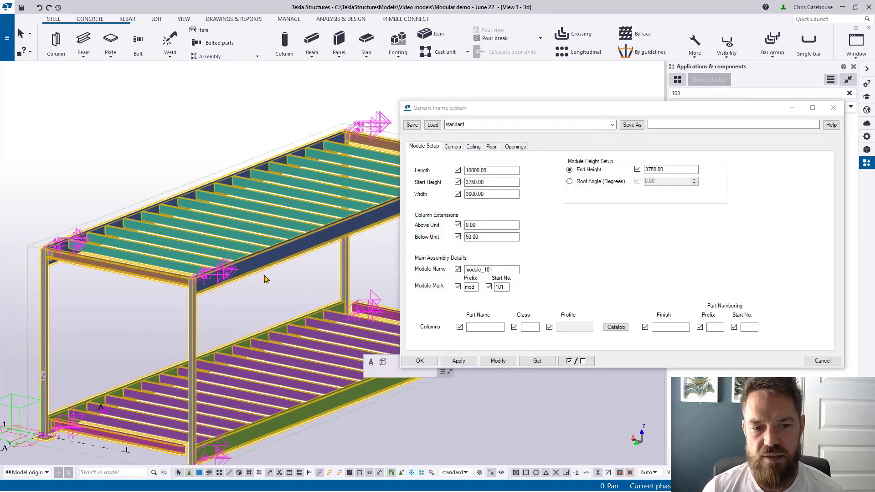
pyautogui.scroll(2, 266, 279)
pyautogui.click(473, 147)
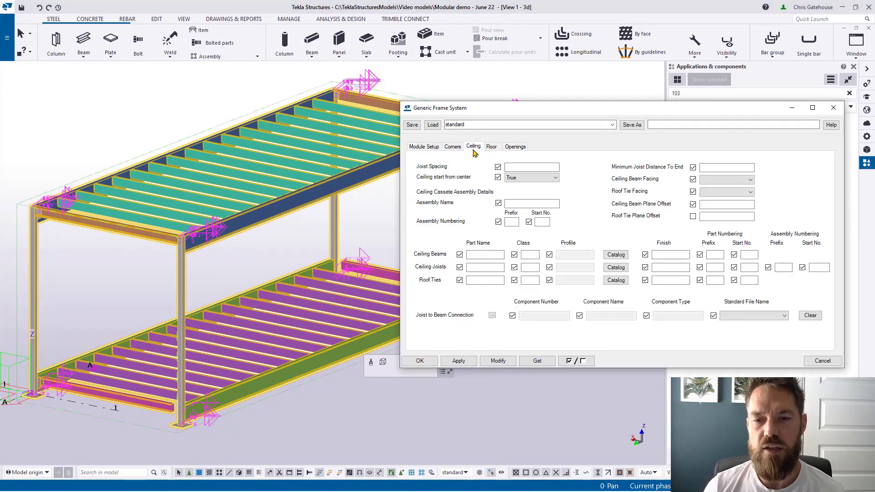
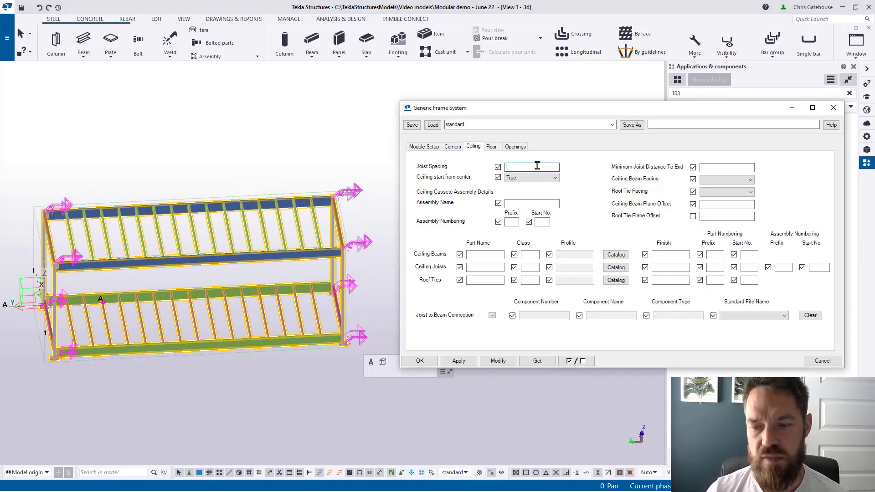
pyautogui.click(499, 361)
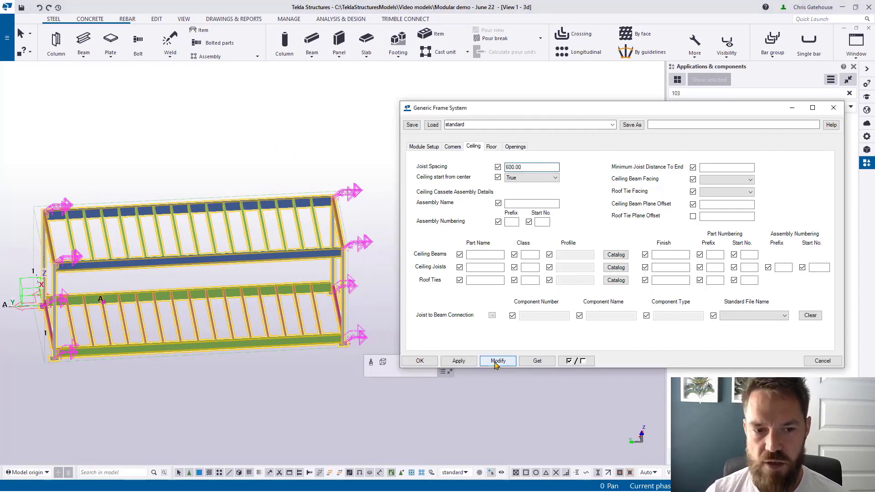
# Set the ceiling's start from center option to False, update the frame and inspect the joist layout
pyautogui.scroll(5, 118, 242)
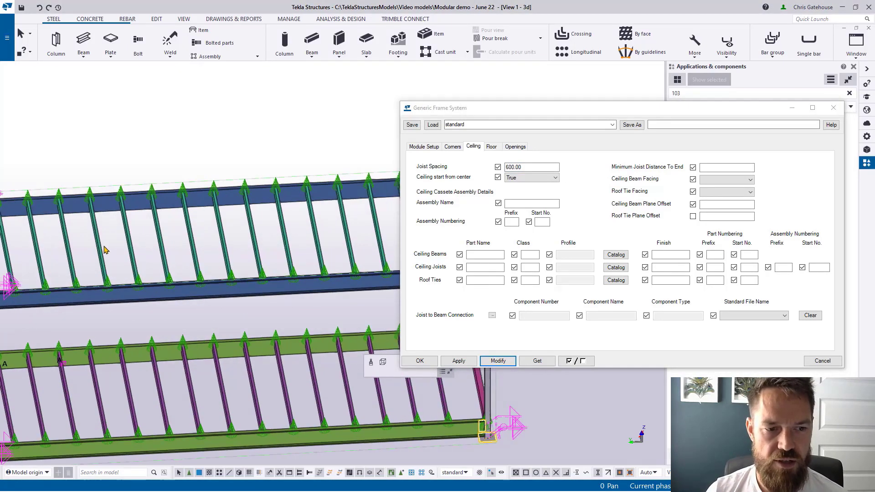
pyautogui.scroll(4, 90, 228)
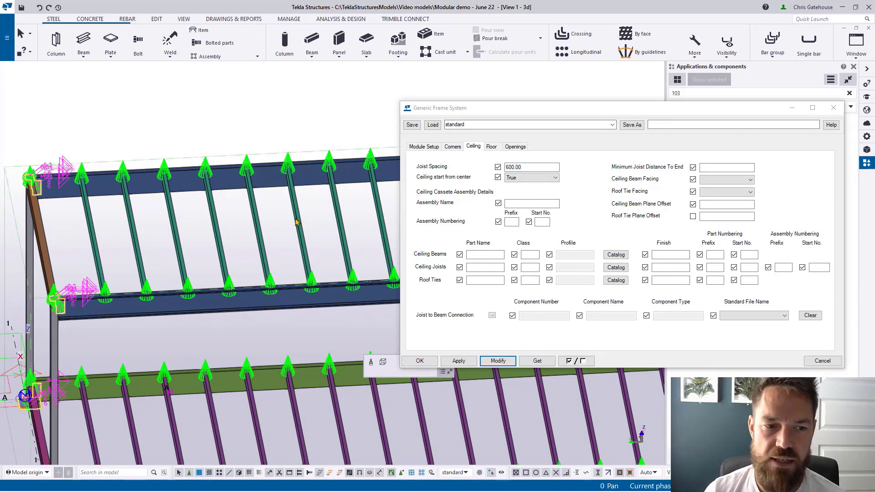
pyautogui.scroll(-4, 298, 222)
pyautogui.moveTo(231, 249); pyautogui.dragTo(207, 244, button='middle')
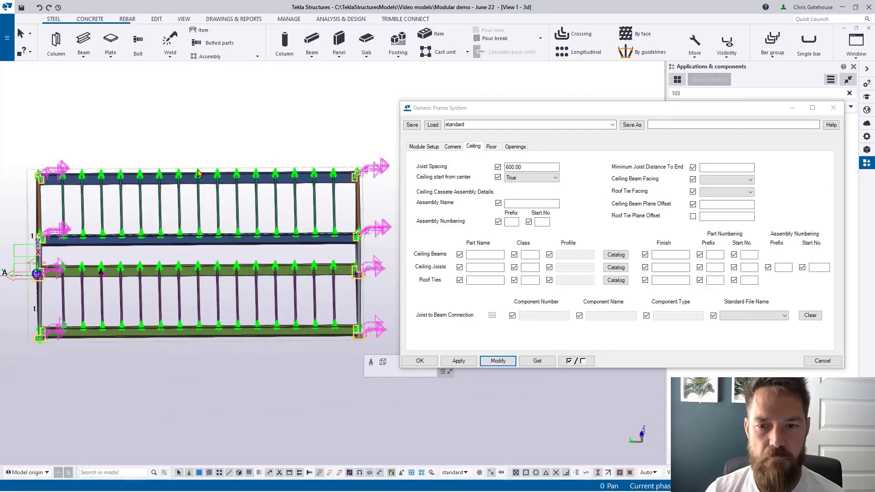
pyautogui.scroll(2, 198, 173)
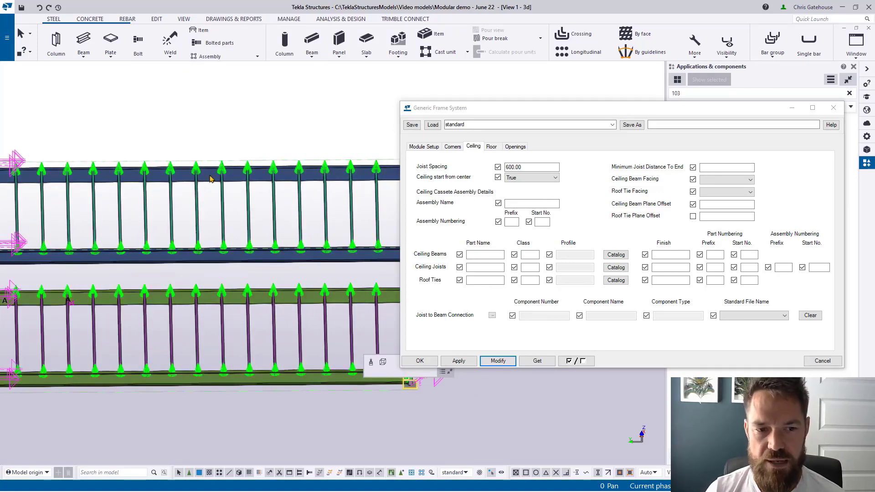
pyautogui.click(215, 259)
pyautogui.click(531, 177)
pyautogui.click(520, 192)
pyautogui.click(500, 361)
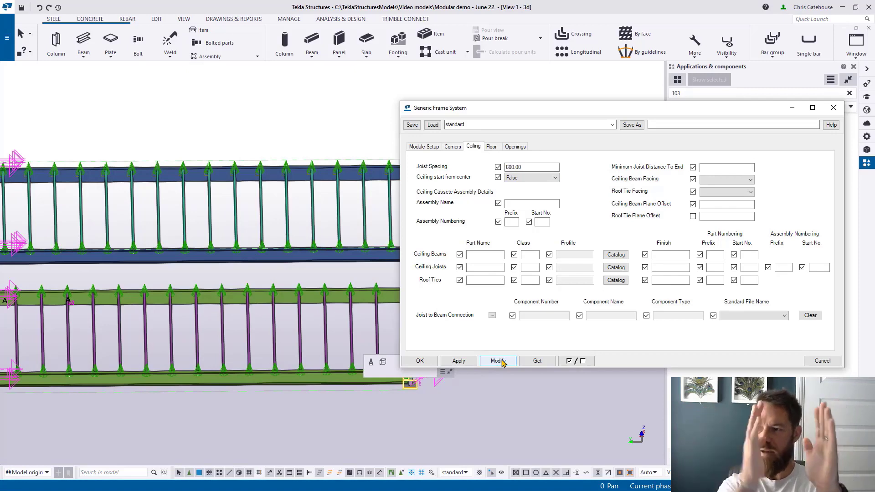
pyautogui.scroll(-3, 55, 242)
pyautogui.scroll(5, 53, 242)
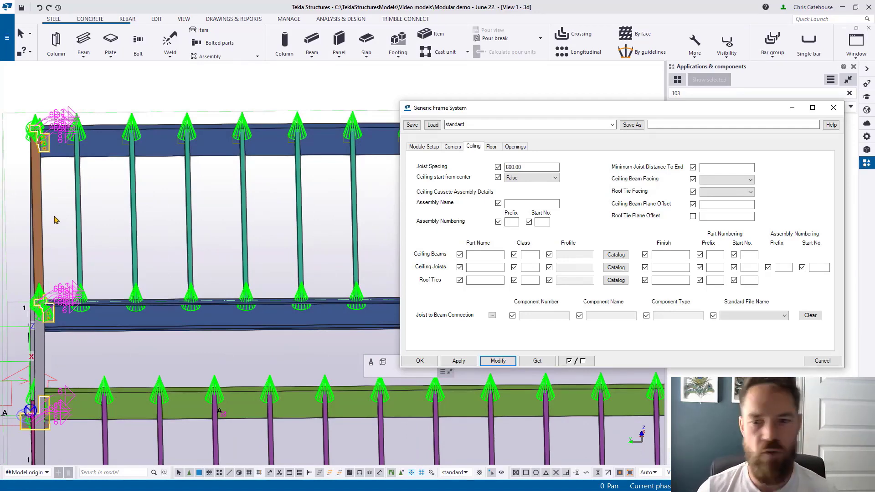
pyautogui.scroll(-2, 104, 207)
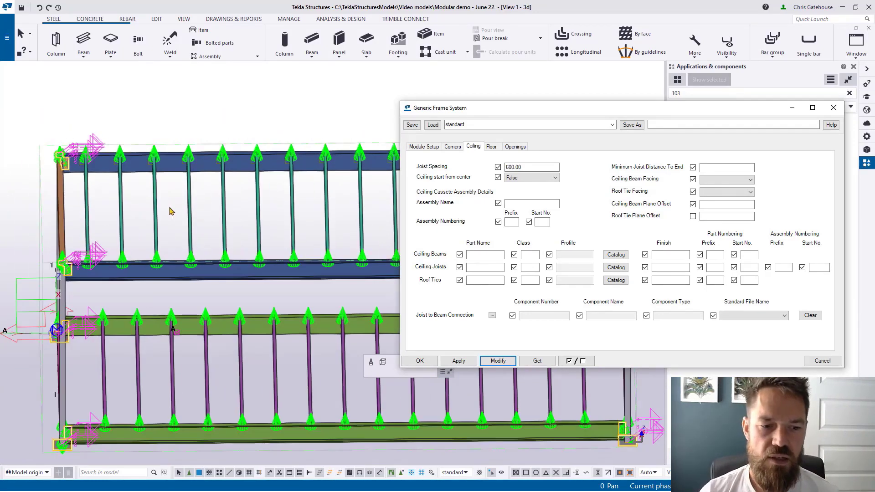
# Set the ceiling's start from center option back to True and update the frame
pyautogui.doubleClick(529, 167)
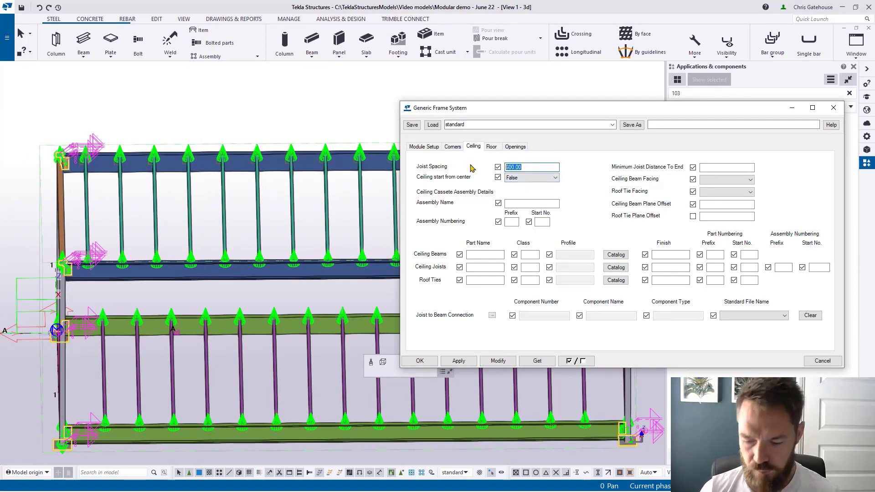
pyautogui.click(532, 178)
pyautogui.click(524, 193)
pyautogui.click(499, 361)
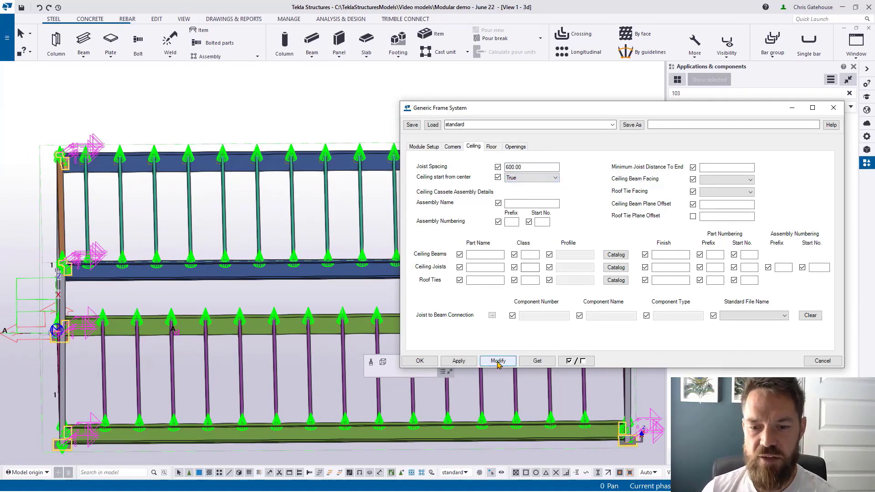
# Set the ceiling's minimum joist distance to end to 100 and update the frame
pyautogui.scroll(2, 88, 219)
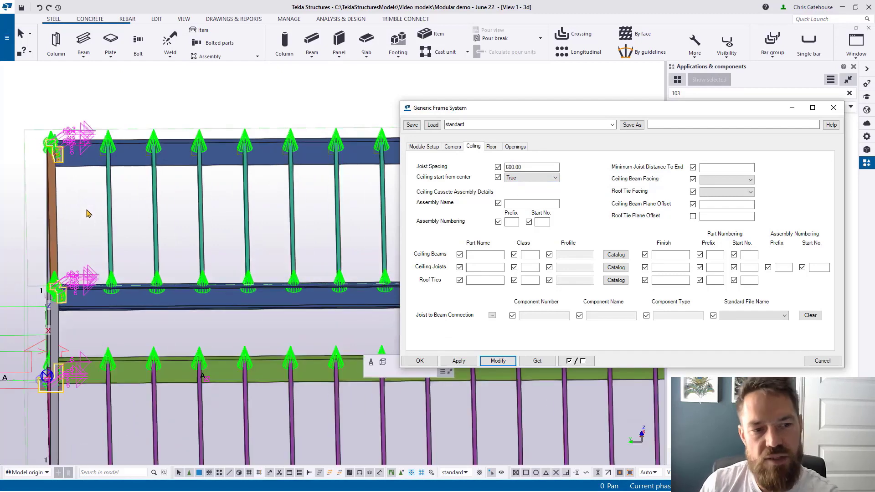
pyautogui.click(719, 167)
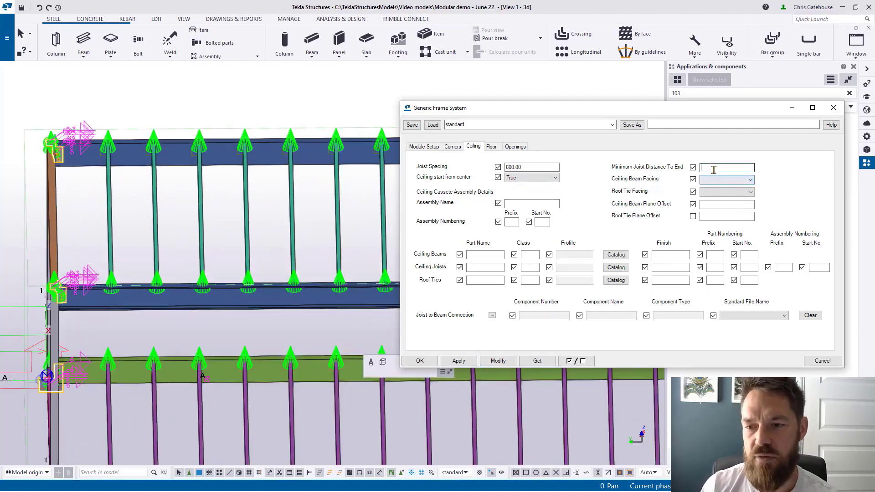
pyautogui.click(497, 361)
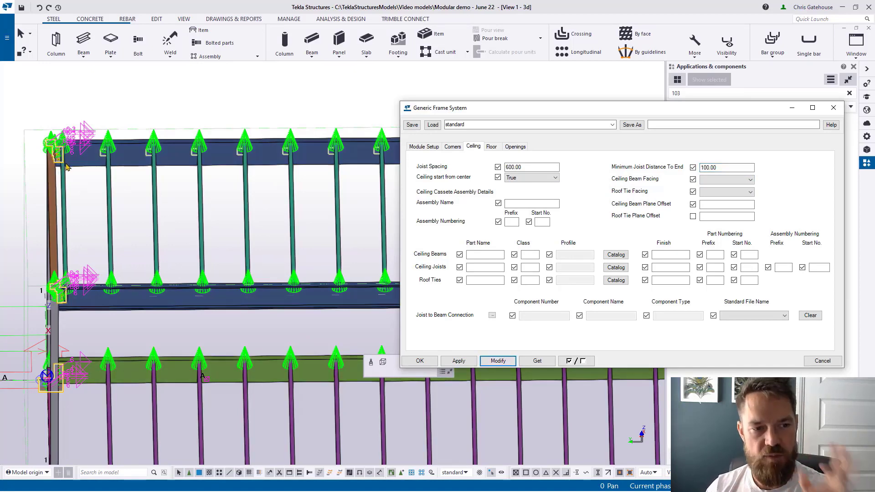
# Clear the ceiling's minimum joist distance to end, set start from center to False and update the frame
pyautogui.scroll(5, 66, 168)
pyautogui.scroll(-3, 63, 155)
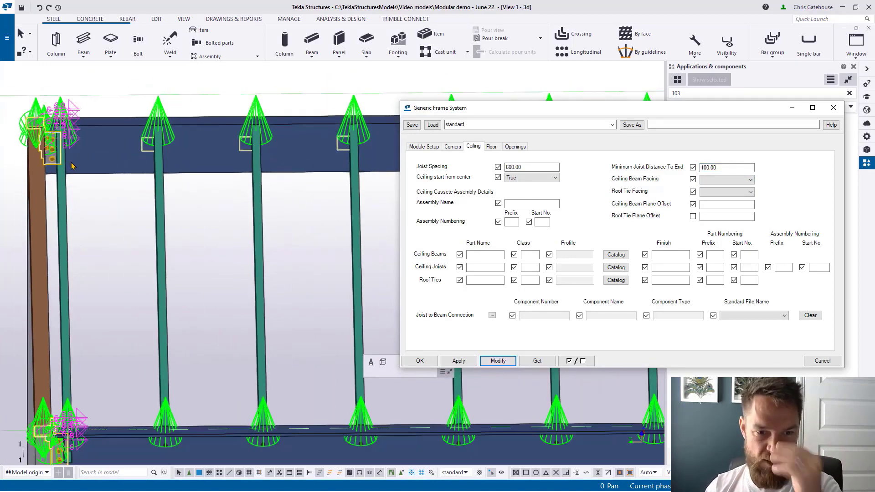
pyautogui.doubleClick(737, 168)
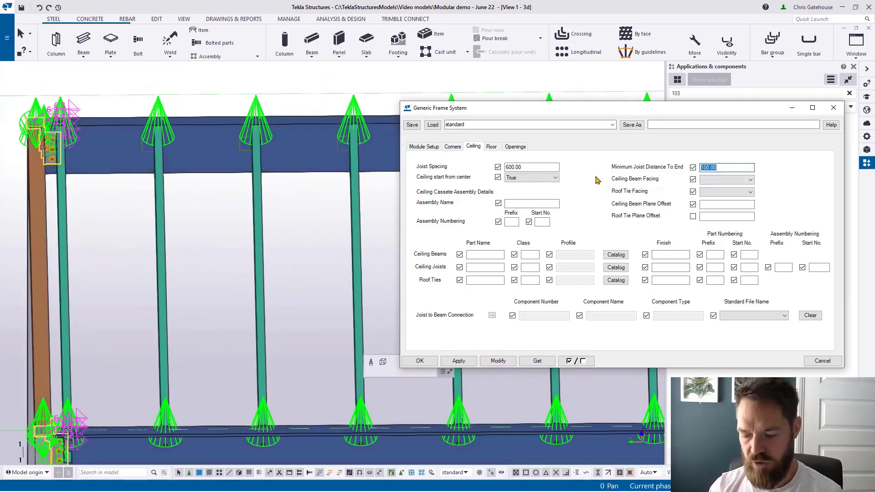
pyautogui.press('Delete')
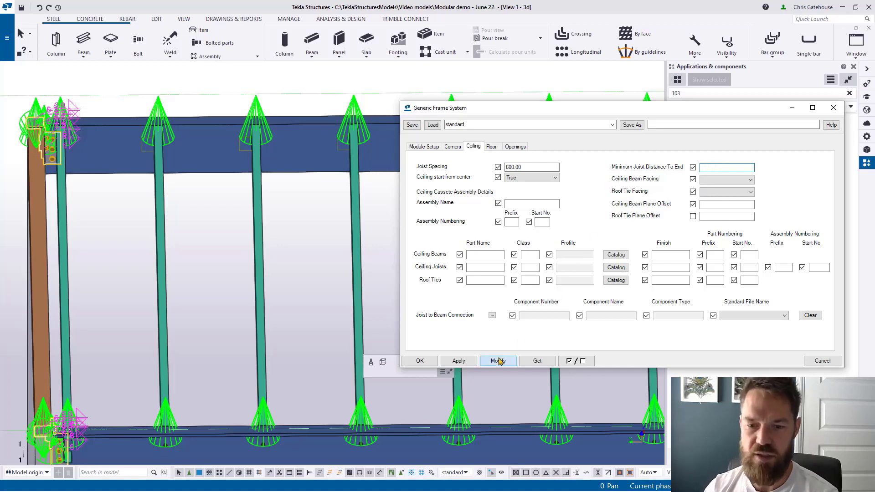
pyautogui.click(530, 173)
pyautogui.click(529, 195)
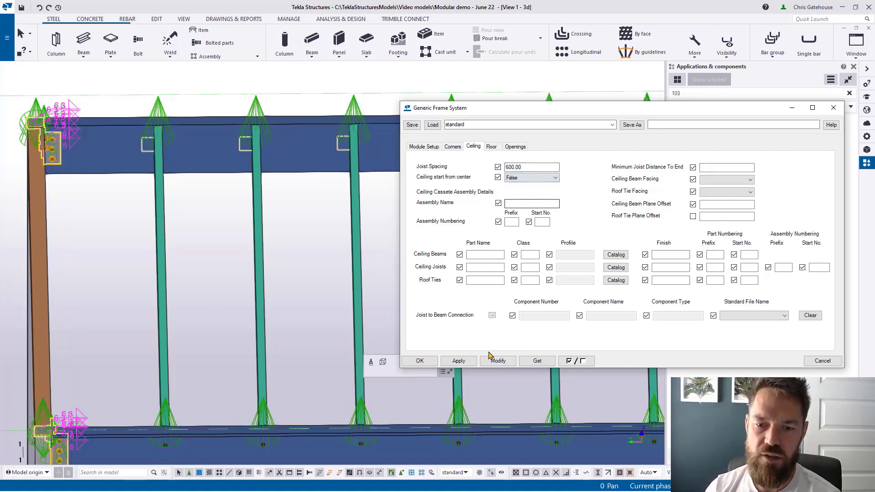
pyautogui.click(498, 361)
pyautogui.scroll(-5, 100, 233)
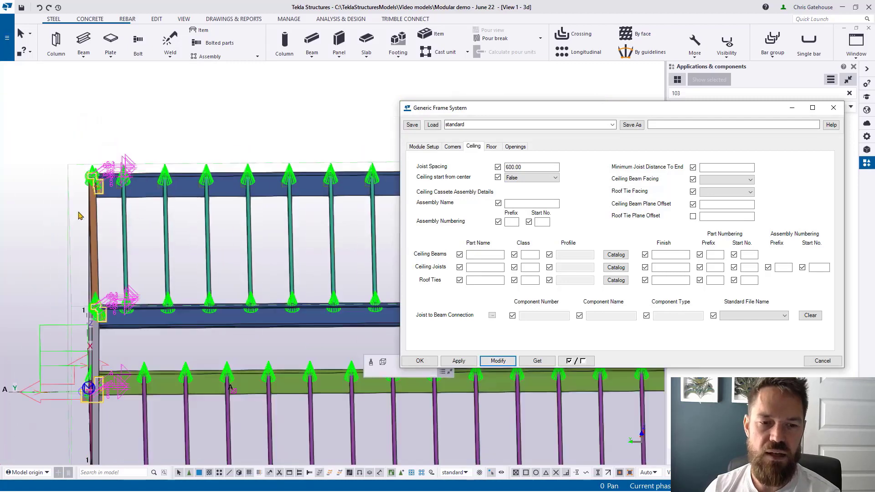
pyautogui.keyDown('ctrl'); pyautogui.moveTo(157, 240); pyautogui.dragTo(146, 267, button='middle'); pyautogui.keyUp('ctrl')
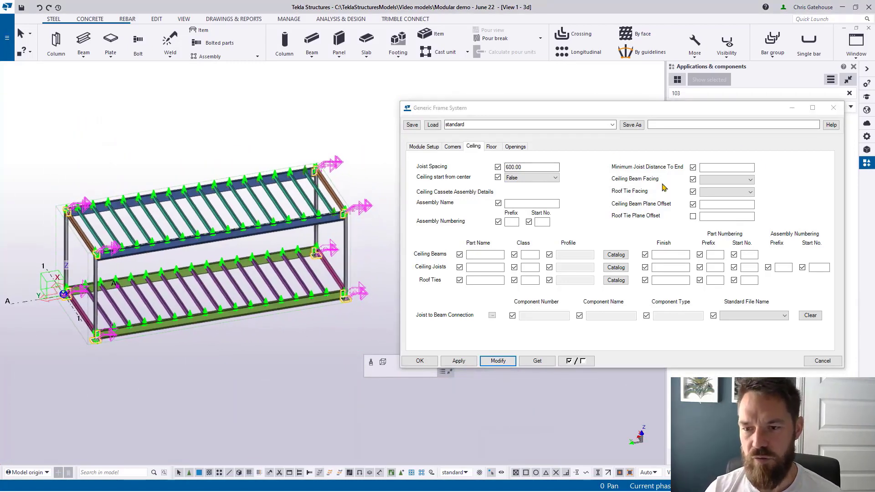
# Set both the ceiling beam facing and the roof tie facing to Inward, update the frame and inspect the ceiling corner
pyautogui.scroll(6, 207, 217)
pyautogui.click(750, 180)
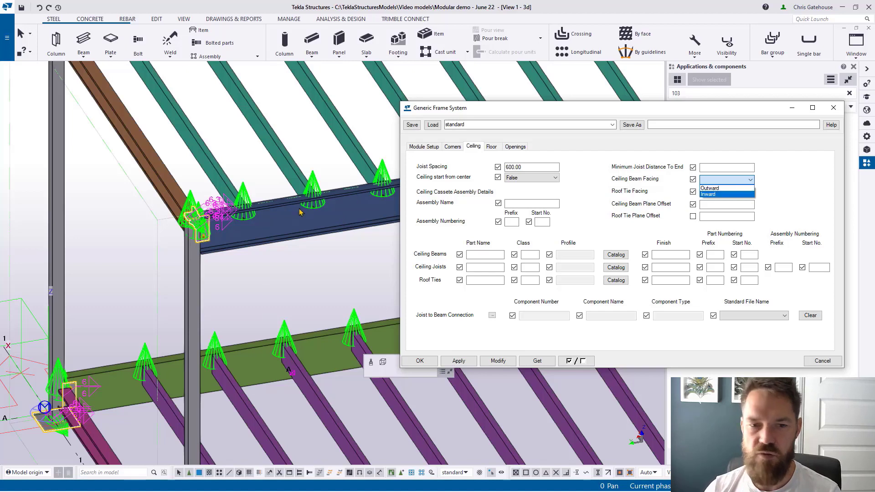
pyautogui.click(782, 188)
pyautogui.click(725, 192)
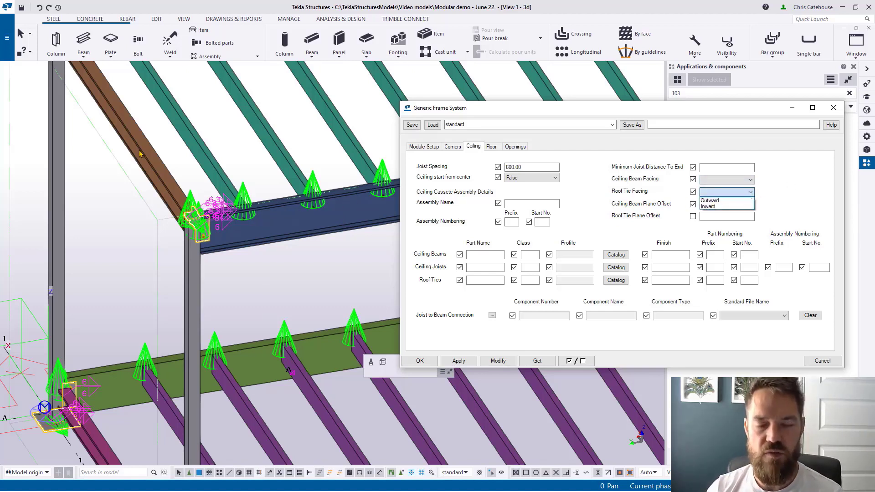
pyautogui.click(742, 181)
pyautogui.click(742, 180)
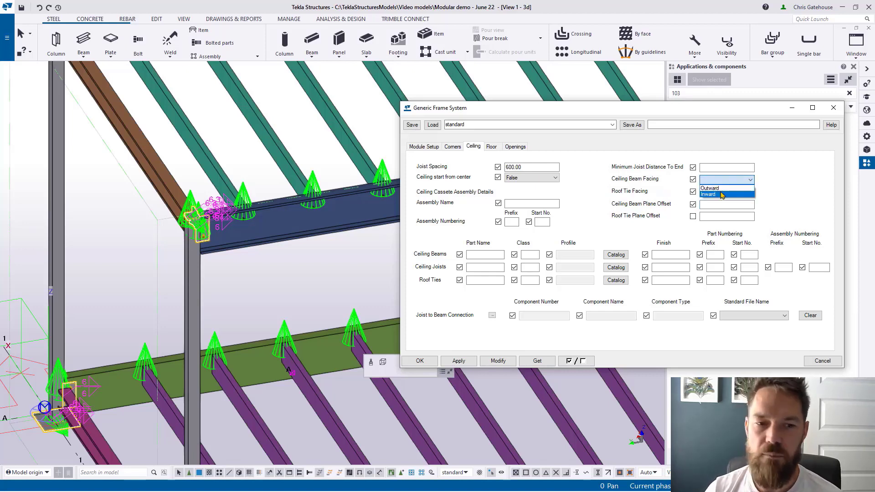
pyautogui.click(709, 194)
pyautogui.click(729, 192)
pyautogui.click(721, 207)
pyautogui.click(499, 362)
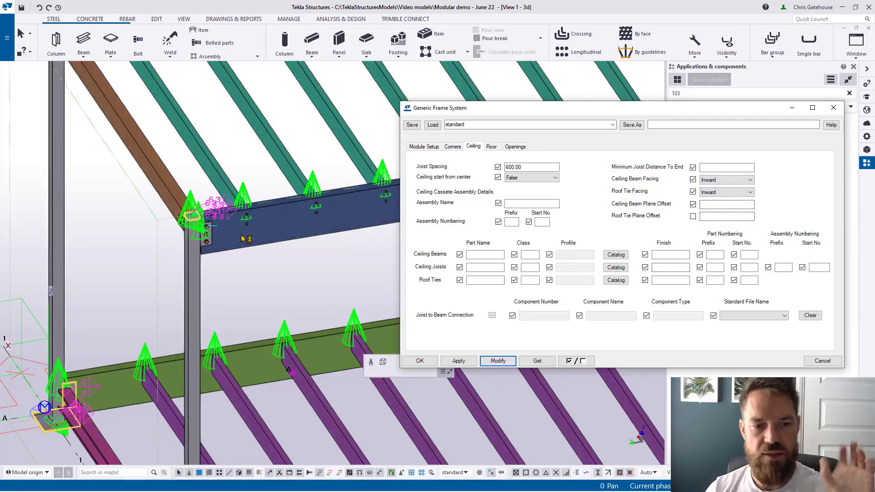
pyautogui.scroll(3, 218, 222)
pyautogui.scroll(-5, 218, 222)
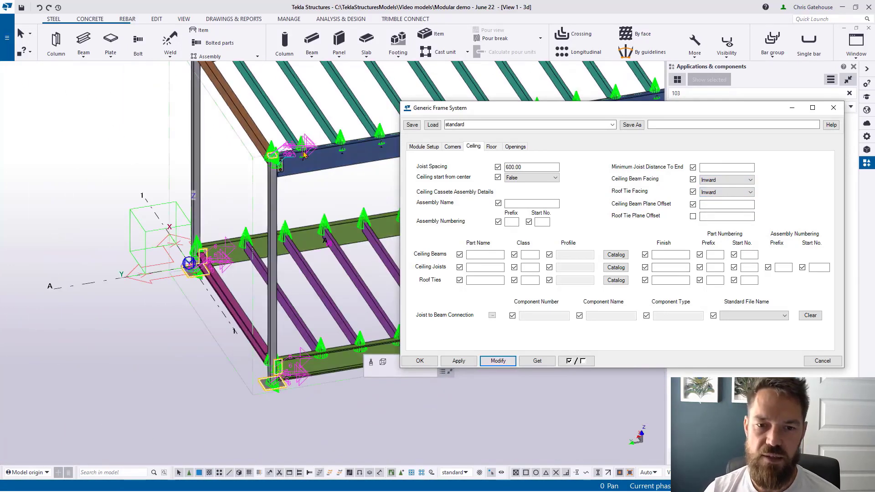
pyautogui.scroll(3, 256, 257)
# Set the ceiling beam plane offset to 20, update the frame and inspect the beam position at the corner column
pyautogui.click(721, 204)
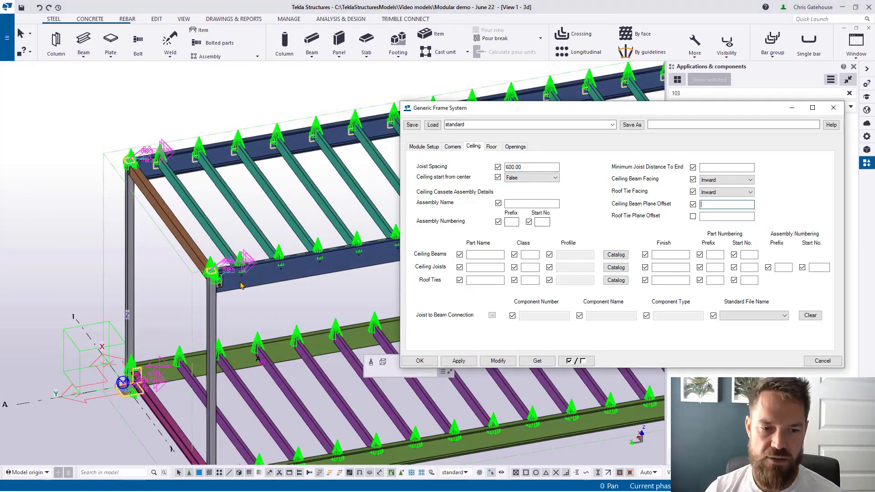
pyautogui.scroll(4, 216, 290)
pyautogui.scroll(2, 216, 290)
pyautogui.write('v')
pyautogui.click(218, 284)
pyautogui.keyDown('ctrl'); pyautogui.moveTo(218, 284); pyautogui.dragTo(346, 363, button='middle'); pyautogui.keyUp('ctrl')
pyautogui.moveTo(718, 205); pyautogui.dragTo(685, 208)
pyautogui.click(498, 361)
pyautogui.scroll(2, 197, 227)
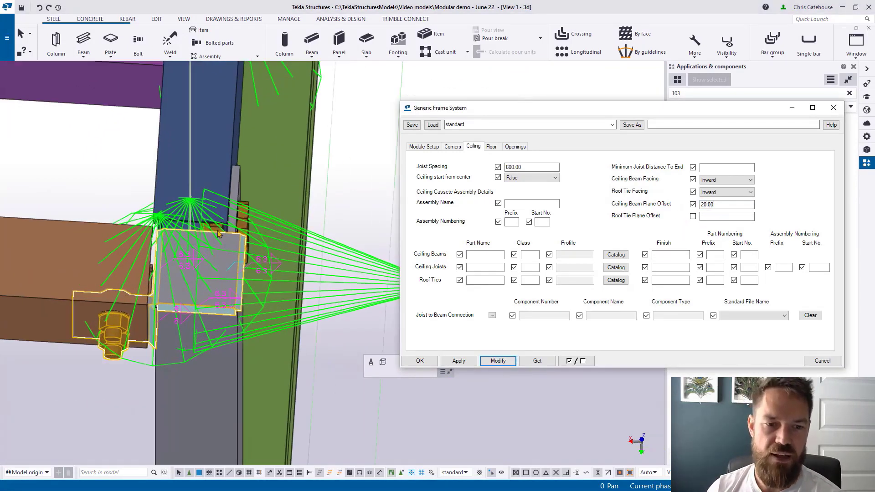
# Set the ceiling beam plane offset to -20 and update the frame
pyautogui.moveTo(718, 204); pyautogui.dragTo(671, 206)
pyautogui.press('BackSpace')
pyautogui.write('-20')
pyautogui.click(498, 361)
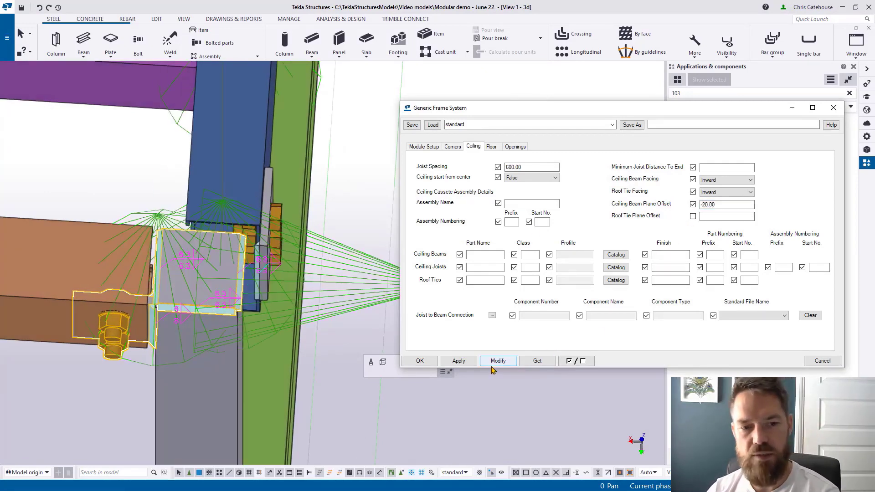
# Set the ceiling beam plane offset to 0, update the frame and select the whole frame
pyautogui.moveTo(718, 204); pyautogui.dragTo(700, 205)
pyautogui.write('0')
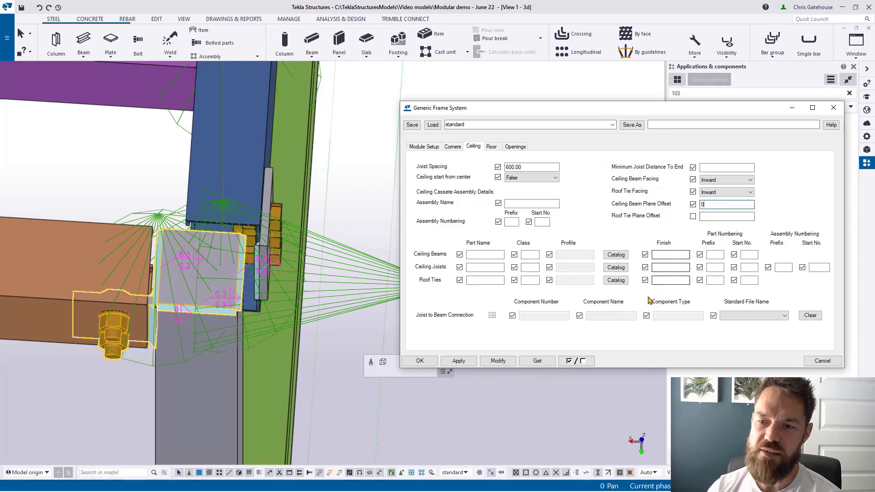
pyautogui.click(504, 361)
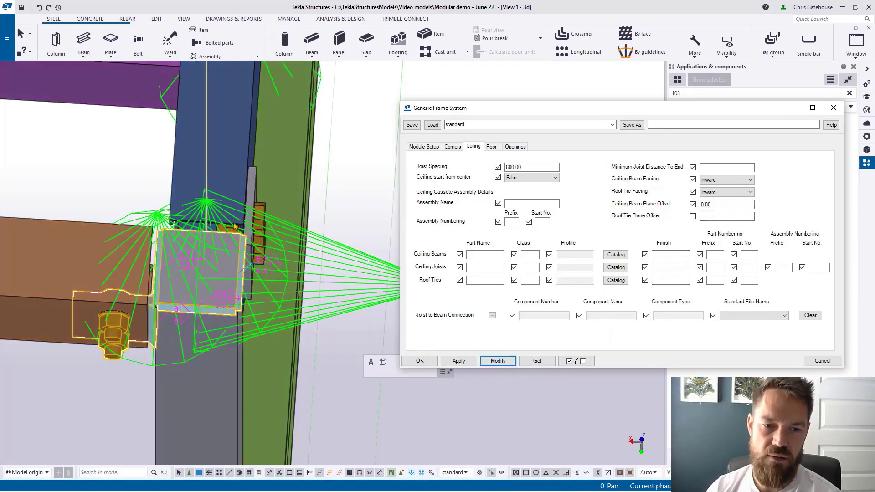
pyautogui.click(222, 206)
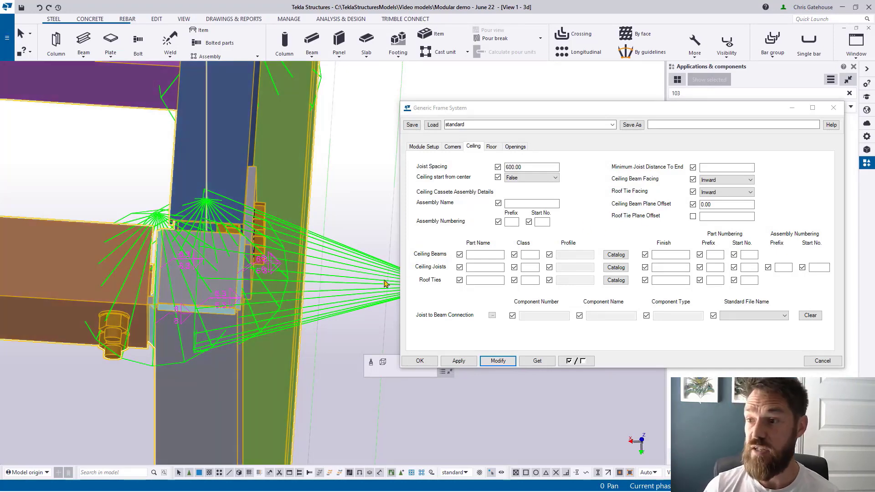
# Name the ceiling cassette assembly roof_cassette with prefix RC and start number 1, and update the frame
pyautogui.scroll(-6, 384, 284)
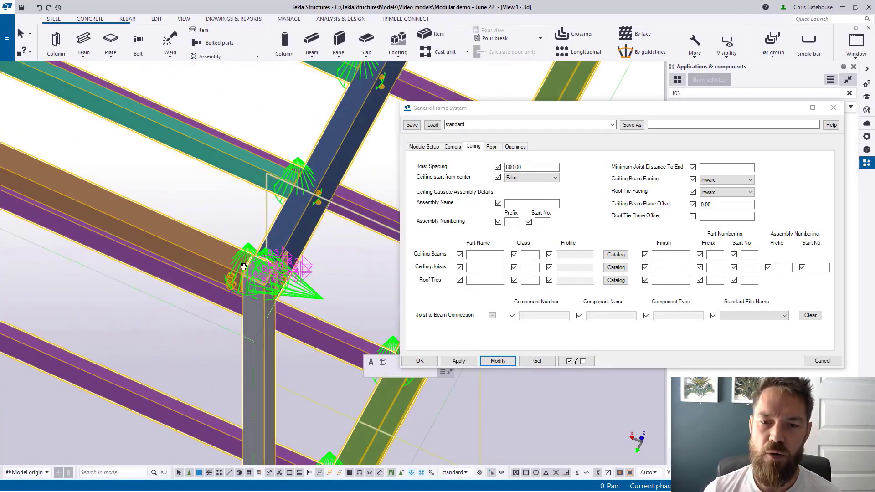
pyautogui.scroll(-3, 255, 265)
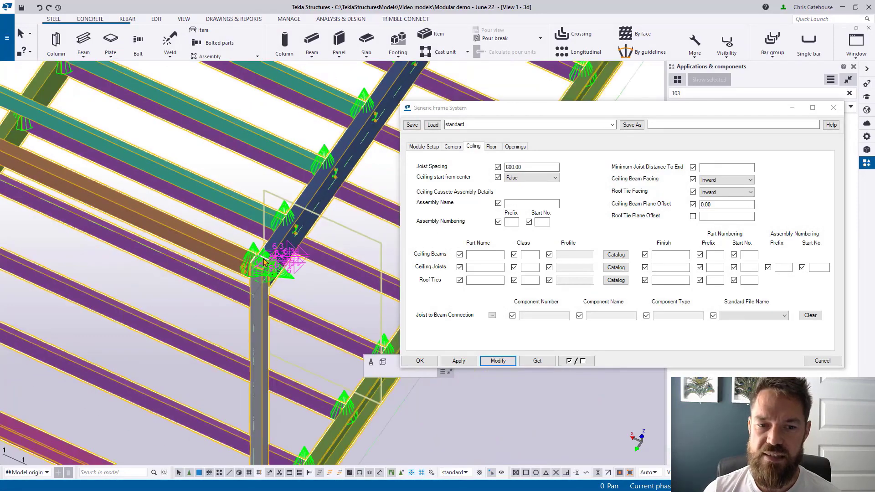
pyautogui.scroll(-5, 265, 262)
pyautogui.keyDown('ctrl'); pyautogui.moveTo(346, 260); pyautogui.dragTo(166, 297, button='middle'); pyautogui.keyUp('ctrl')
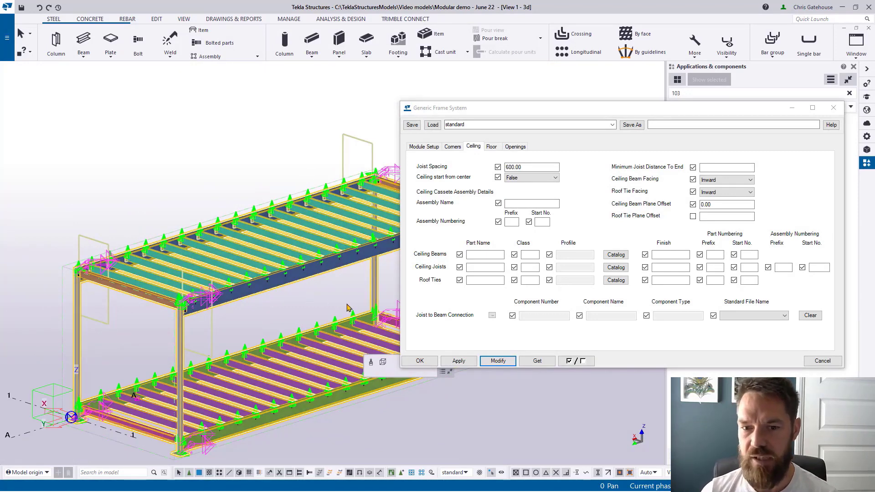
pyautogui.click(517, 205)
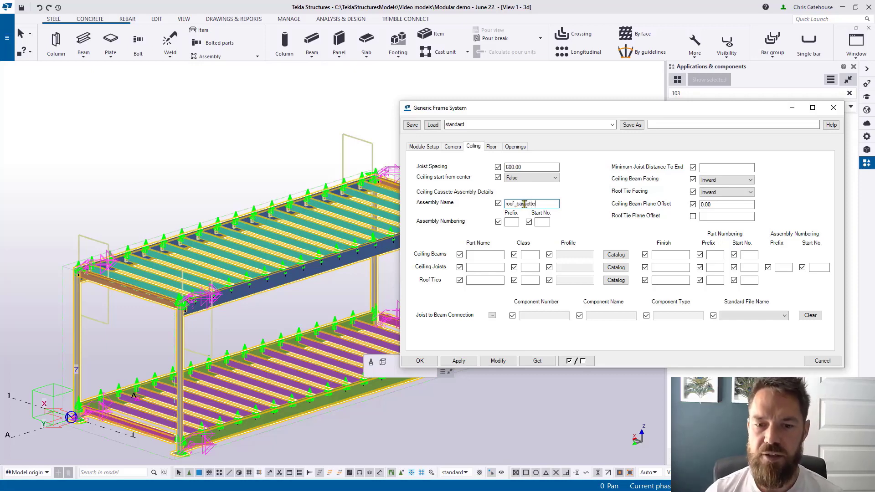
pyautogui.click(512, 224)
pyautogui.write('RC')
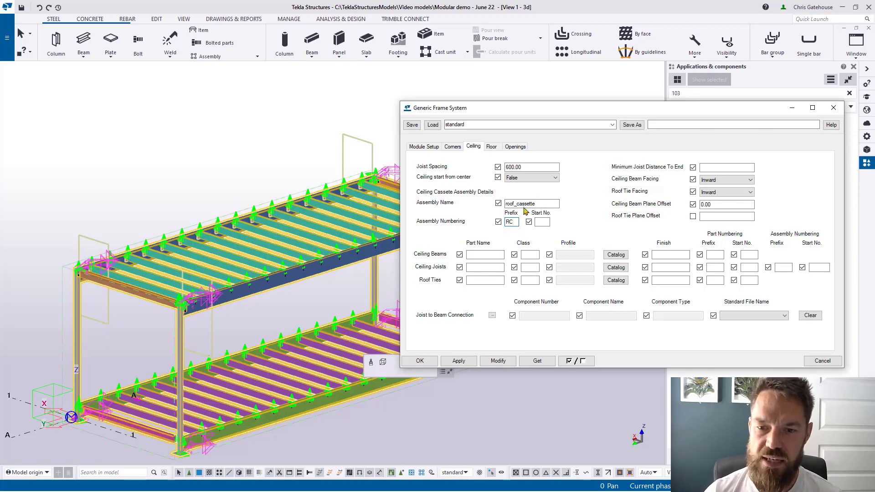
pyautogui.click(549, 223)
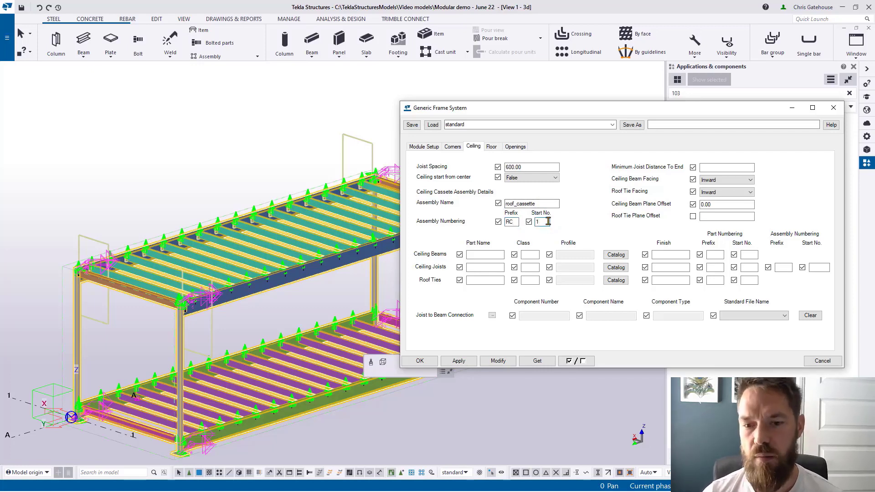
pyautogui.click(498, 361)
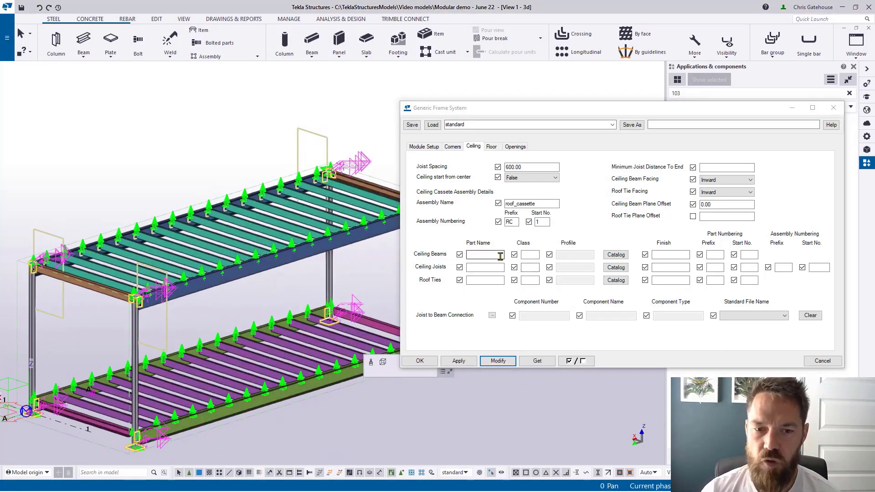
# Examine the module setup, the ceiling part and joist assembly numbering settings, and the cleats joining the ceiling joists to the beam
pyautogui.click(420, 147)
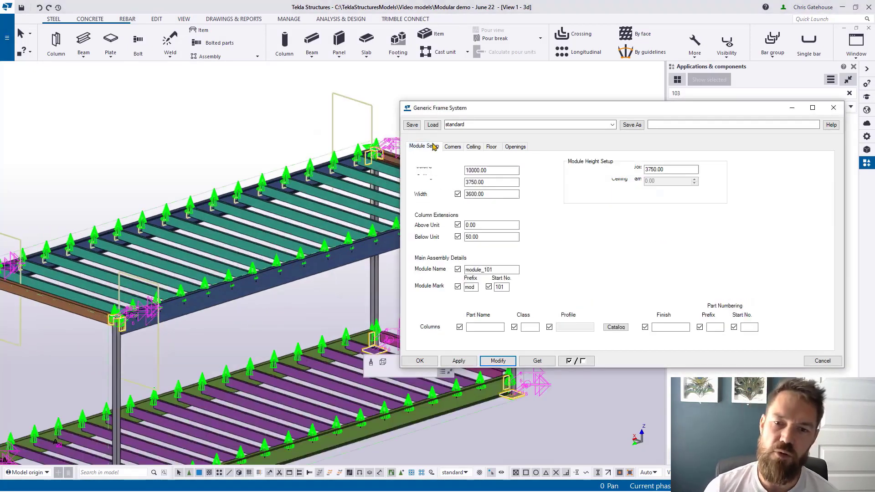
pyautogui.click(473, 147)
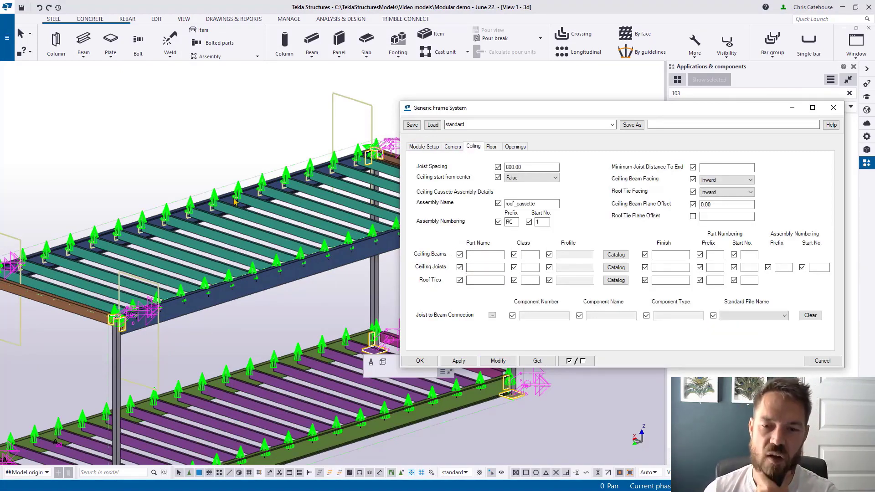
pyautogui.click(484, 268)
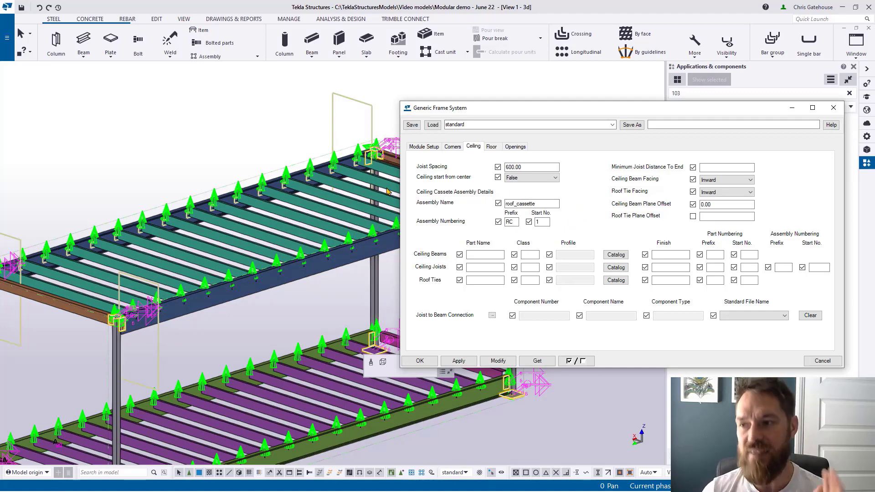
pyautogui.click(784, 269)
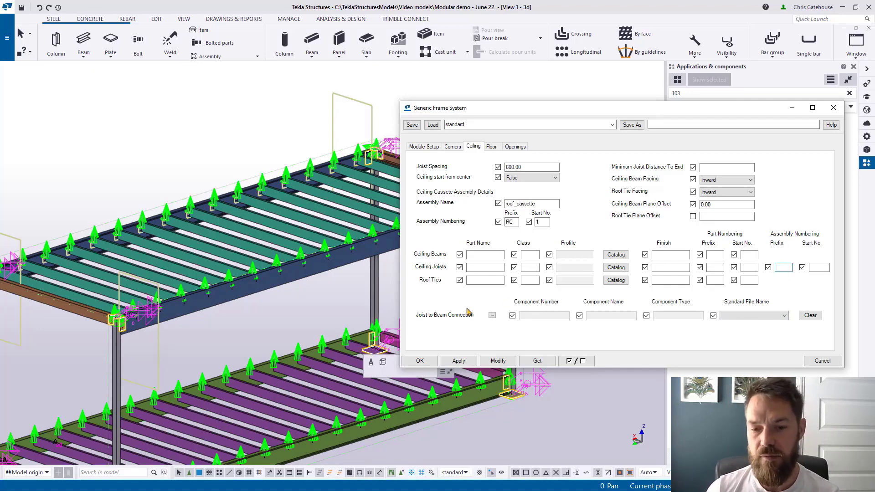
pyautogui.scroll(5, 129, 291)
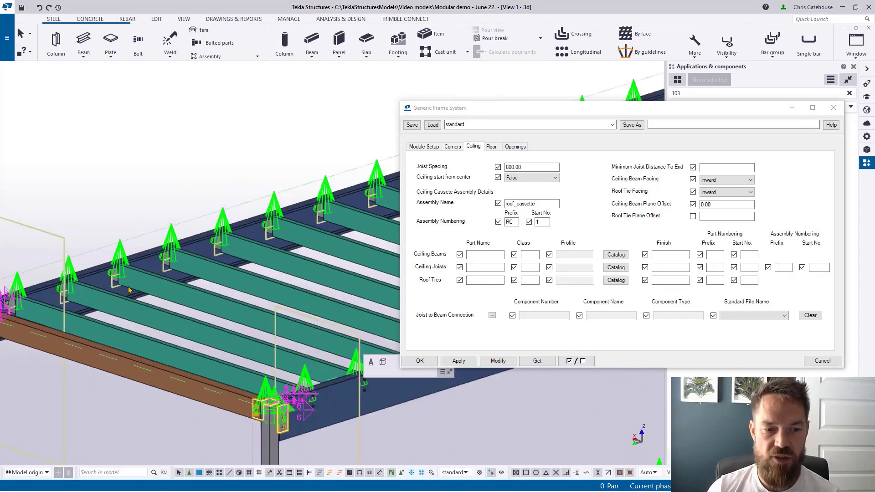
pyautogui.scroll(6, 129, 290)
pyautogui.moveTo(82, 319); pyautogui.dragTo(242, 241, button='middle')
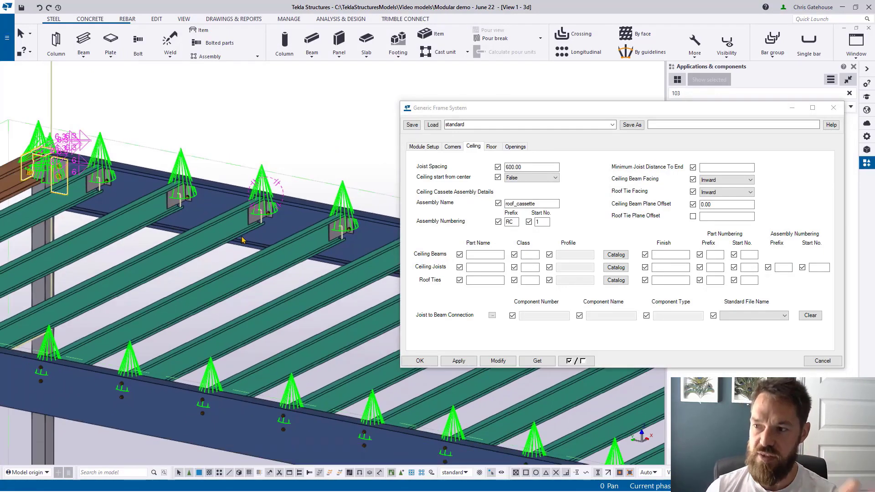
pyautogui.scroll(8, 245, 225)
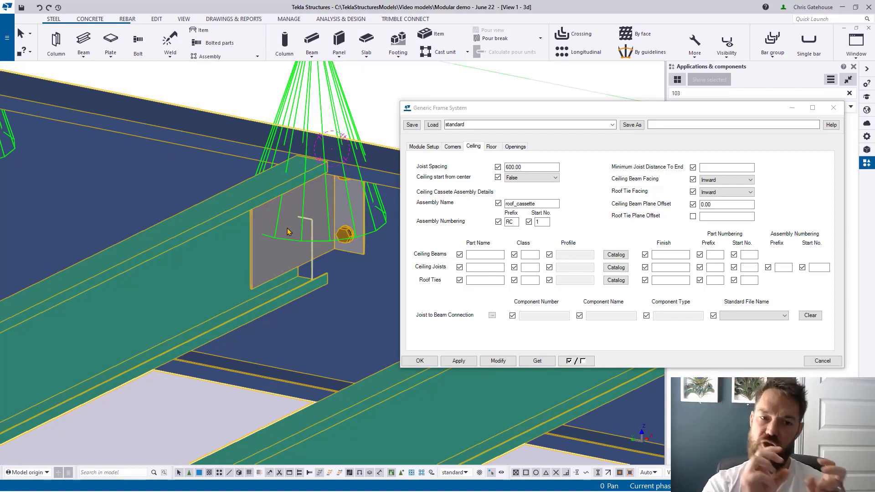
pyautogui.click(791, 268)
pyautogui.click(825, 267)
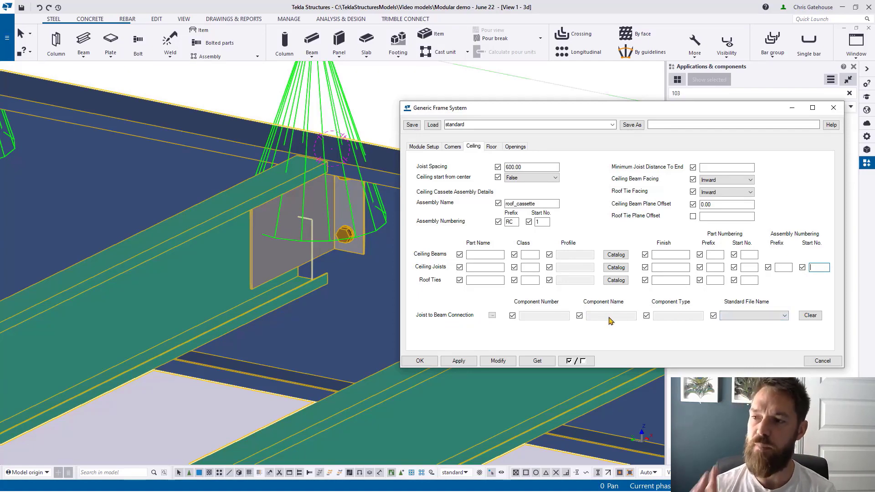
pyautogui.scroll(-10, 312, 251)
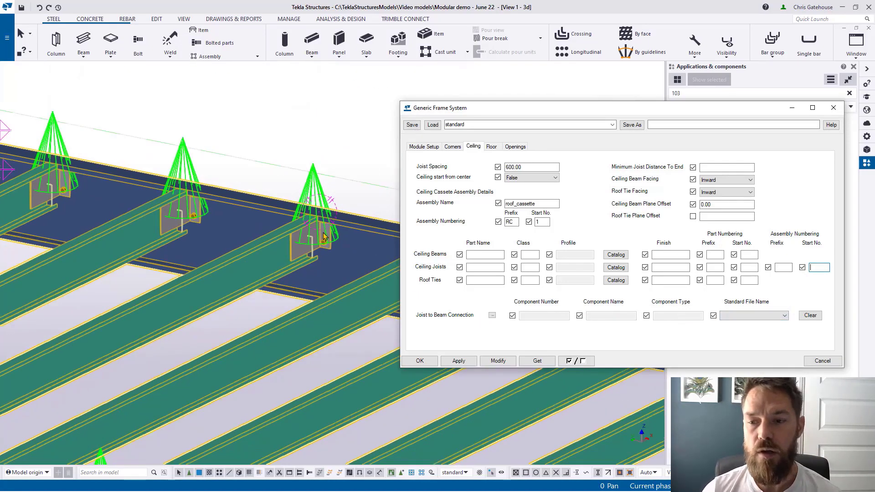
# Set the floor joist spacing to 600 with floor start from center False, and update the frame
pyautogui.click(492, 148)
pyautogui.moveTo(283, 353); pyautogui.dragTo(239, 337, button='middle')
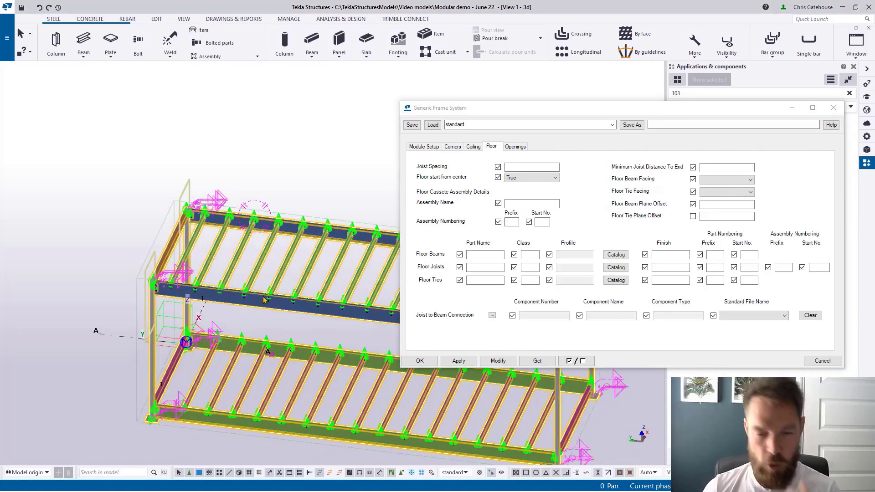
pyautogui.click(532, 167)
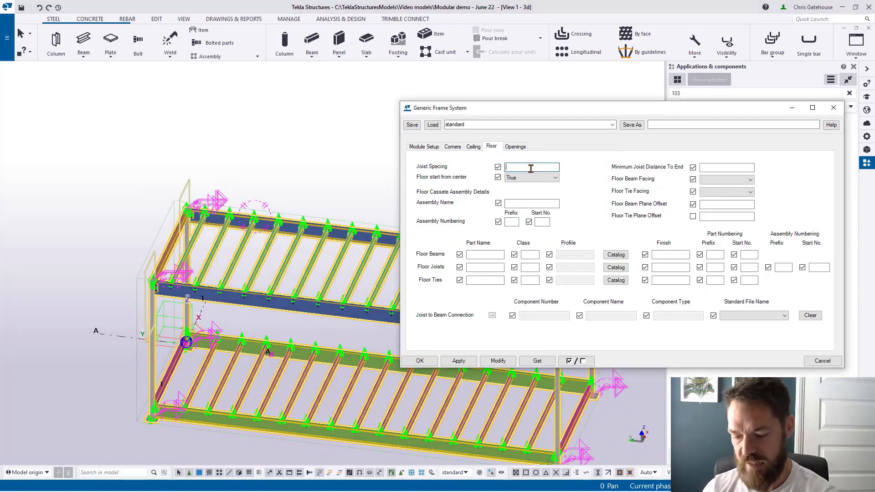
pyautogui.click(534, 178)
pyautogui.click(528, 191)
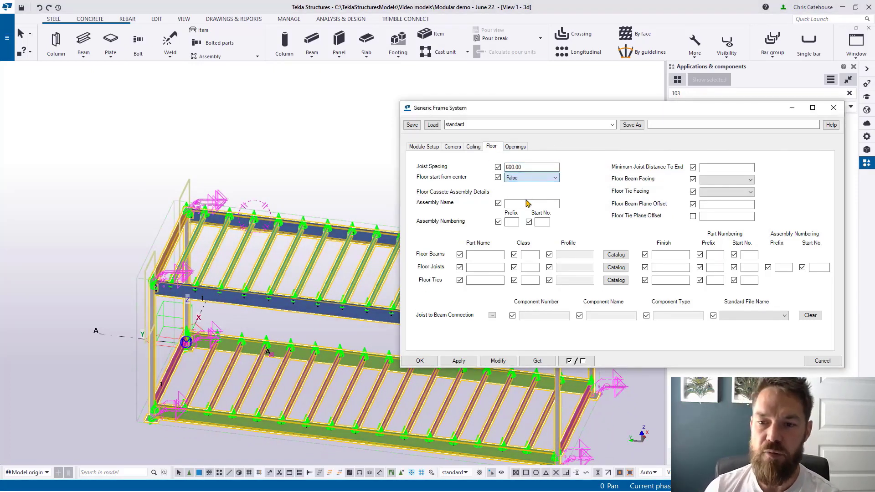
pyautogui.click(497, 361)
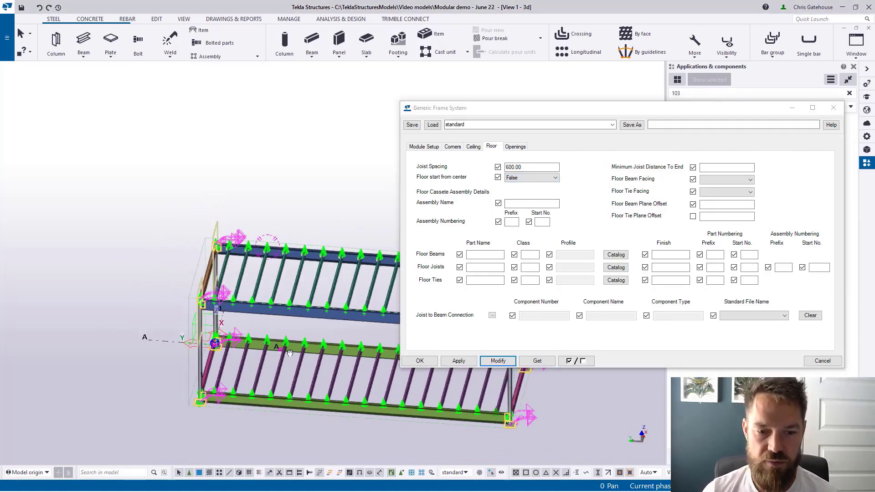
# Name the floor cassette assembly floor_cassette with prefix FC and start number 1, and update the frame
pyautogui.click(548, 203)
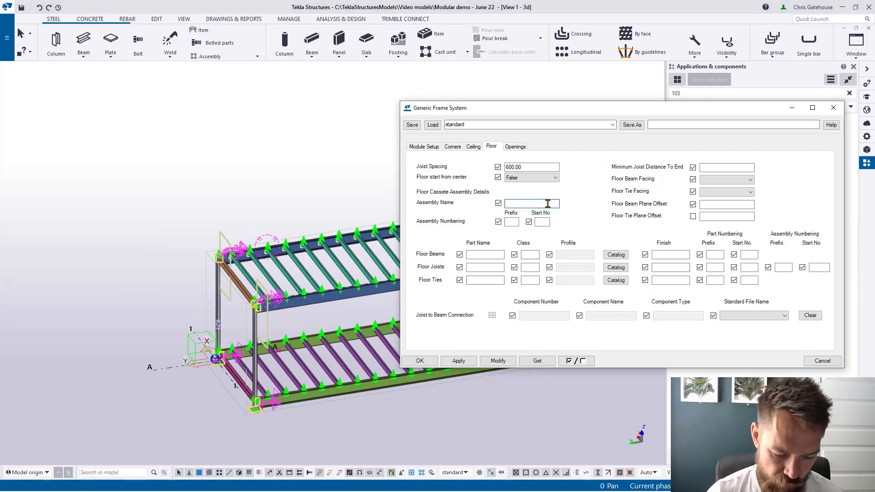
pyautogui.write('floor_cassette')
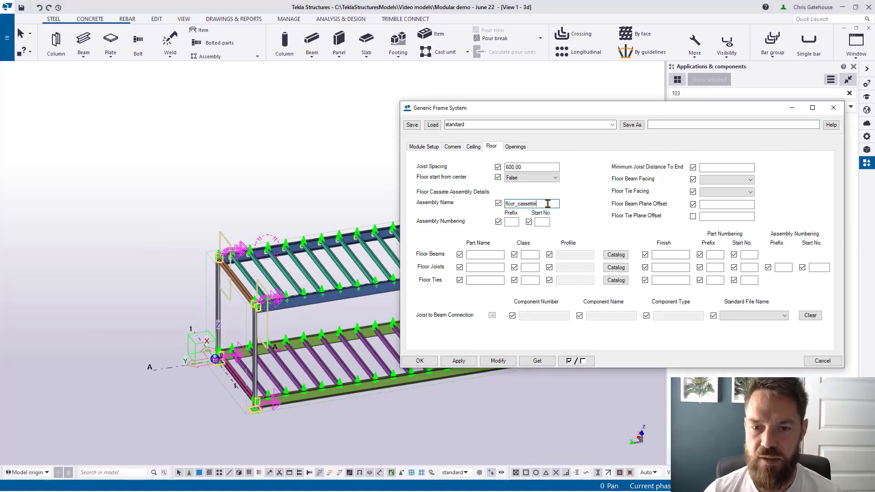
pyautogui.click(511, 222)
pyautogui.write('FC')
pyautogui.click(545, 221)
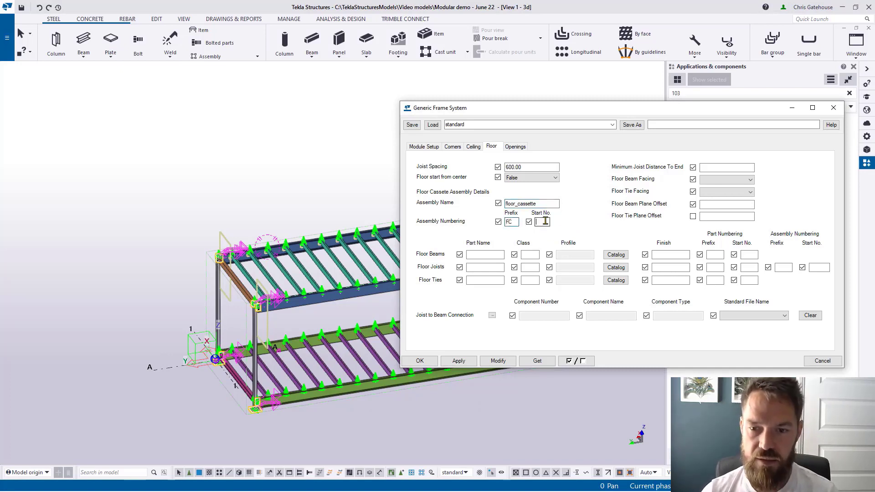
pyautogui.click(495, 362)
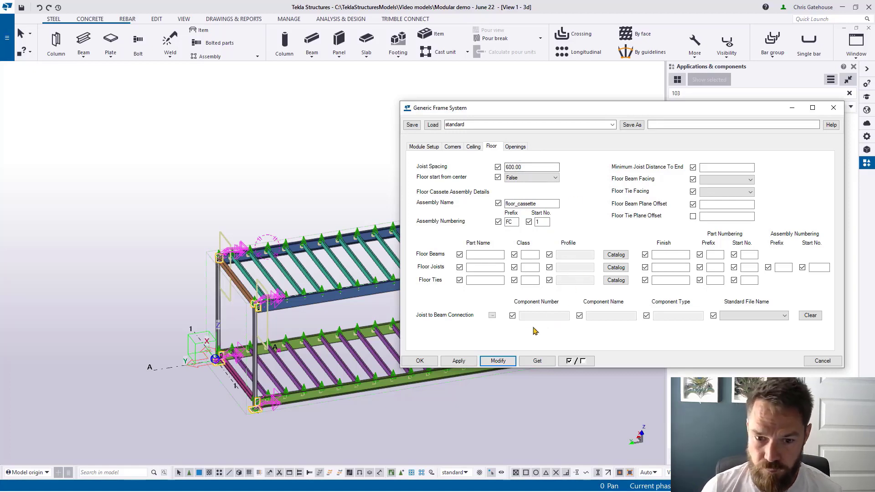
# Accept and close the frame settings, and redraw the 3D view to clear the selection marks
pyautogui.click(422, 361)
pyautogui.keyDown('ctrl'); pyautogui.moveTo(456, 319); pyautogui.dragTo(543, 308, button='middle'); pyautogui.keyUp('ctrl')
pyautogui.rightClick(606, 269)
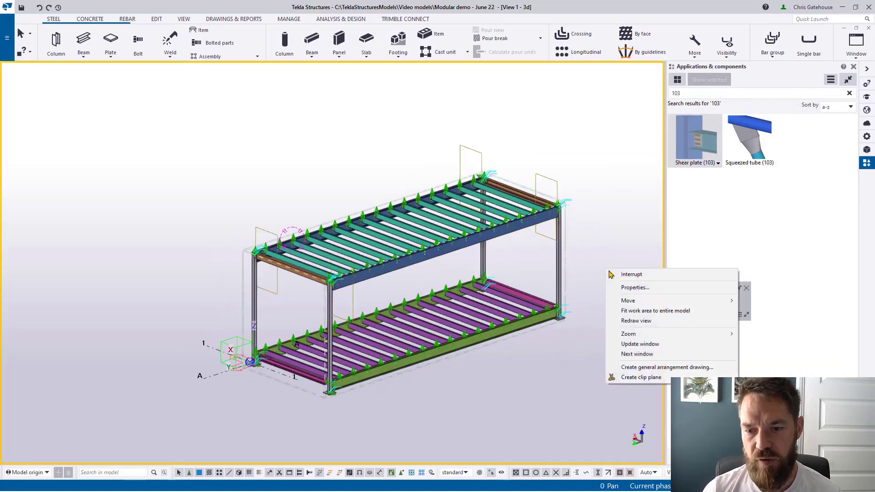
pyautogui.click(624, 319)
pyautogui.click(746, 288)
pyautogui.moveTo(520, 282); pyautogui.dragTo(477, 258, button='middle')
pyautogui.scroll(3, 477, 258)
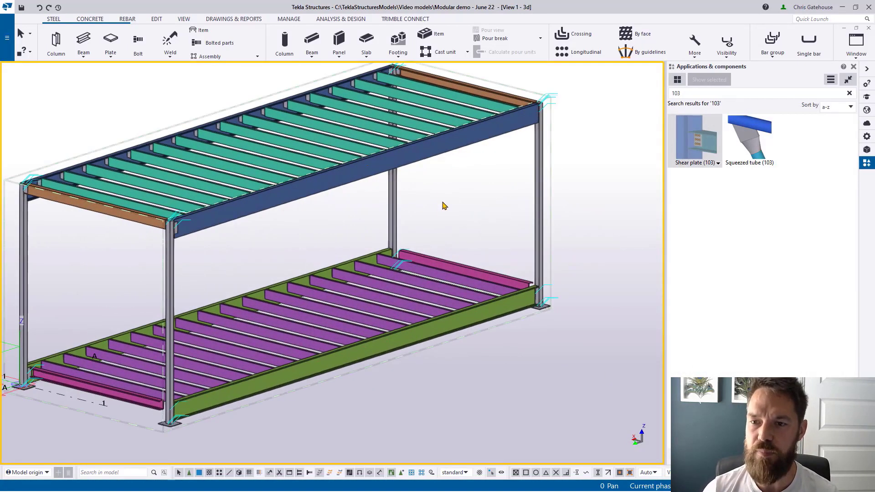
# Create a Framing Panel wall along the top edge of the long front floor beam, from one corner column to the other
pyautogui.click(850, 93)
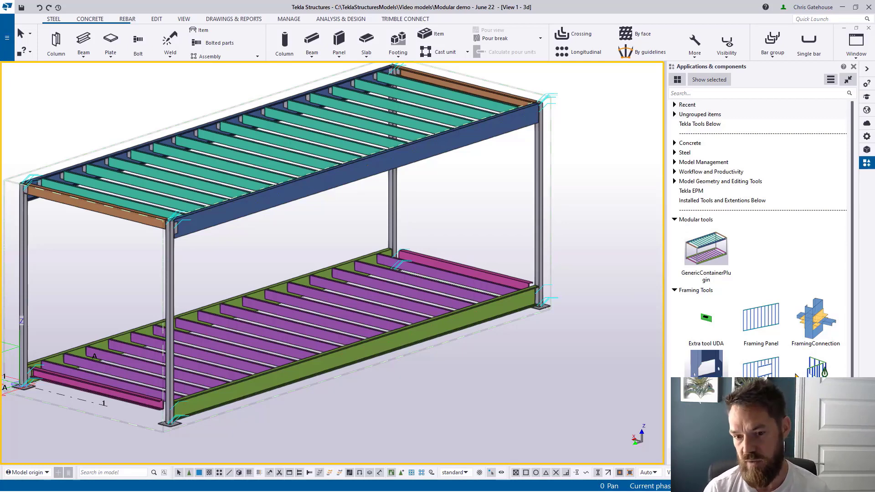
pyautogui.doubleClick(766, 320)
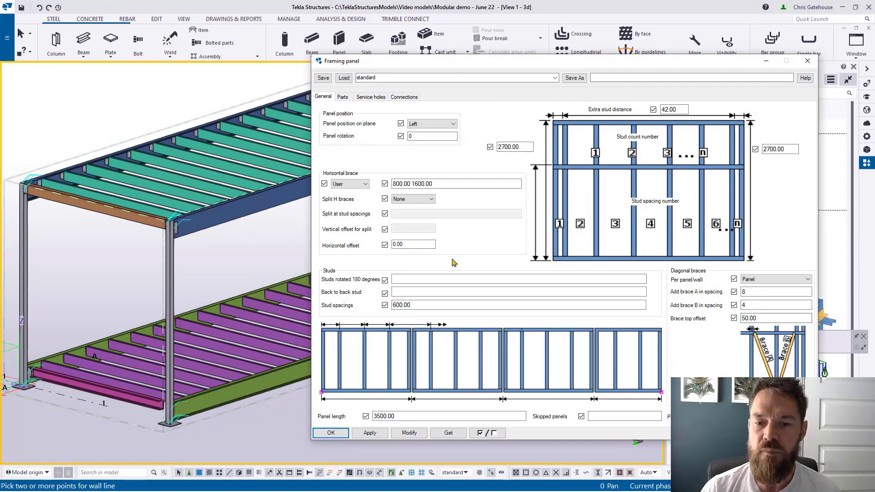
pyautogui.scroll(-5, 200, 266)
pyautogui.scroll(10, 112, 296)
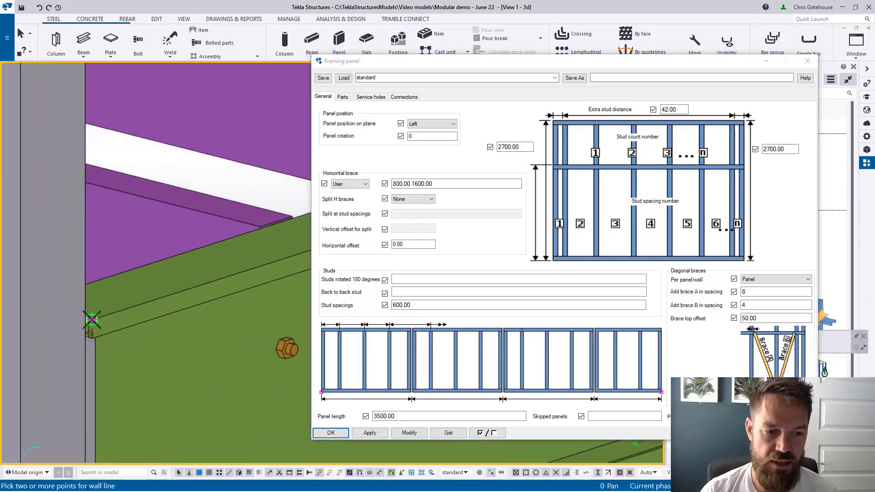
pyautogui.scroll(-10, 92, 321)
pyautogui.scroll(10, 237, 297)
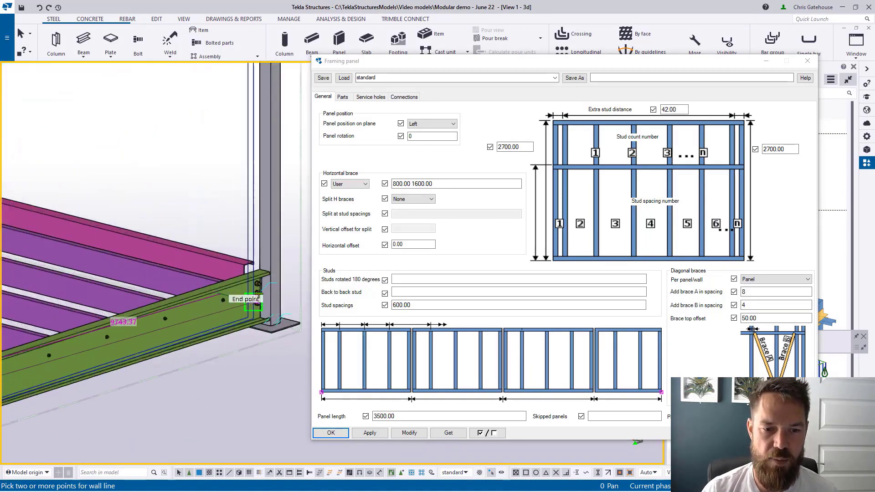
pyautogui.click(259, 282)
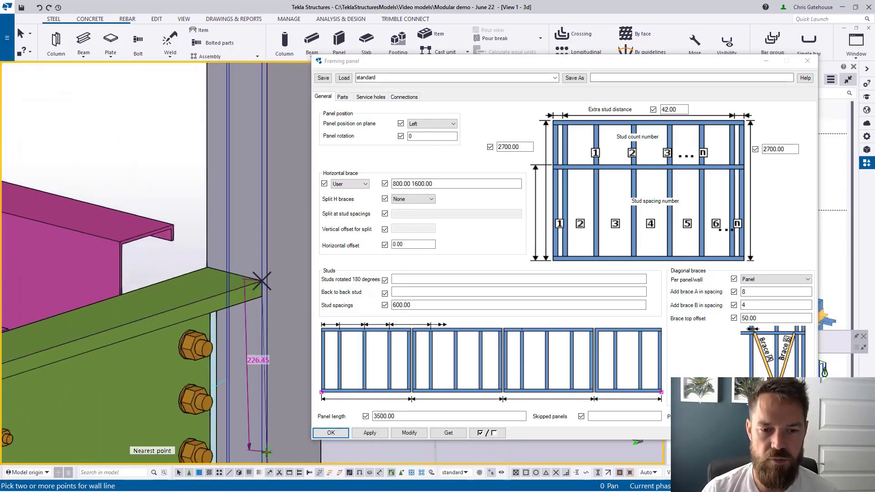
pyautogui.click(267, 453)
pyautogui.middleClick(267, 452)
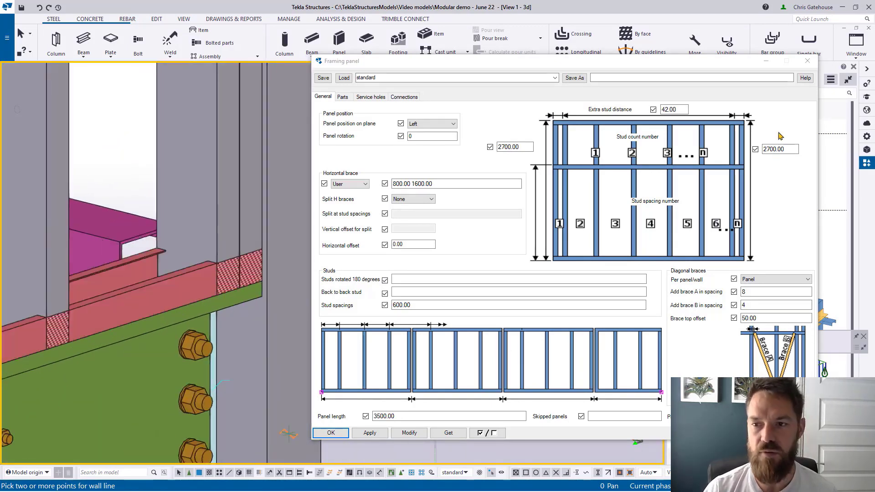
pyautogui.click(808, 61)
pyautogui.scroll(-6, 469, 255)
pyautogui.scroll(-3, 491, 265)
pyautogui.rightClick(504, 195)
pyautogui.press('Escape')
# Create default component views of the wall panel and keep only the component front view, enlarged to fill the workspace
pyautogui.click(386, 197)
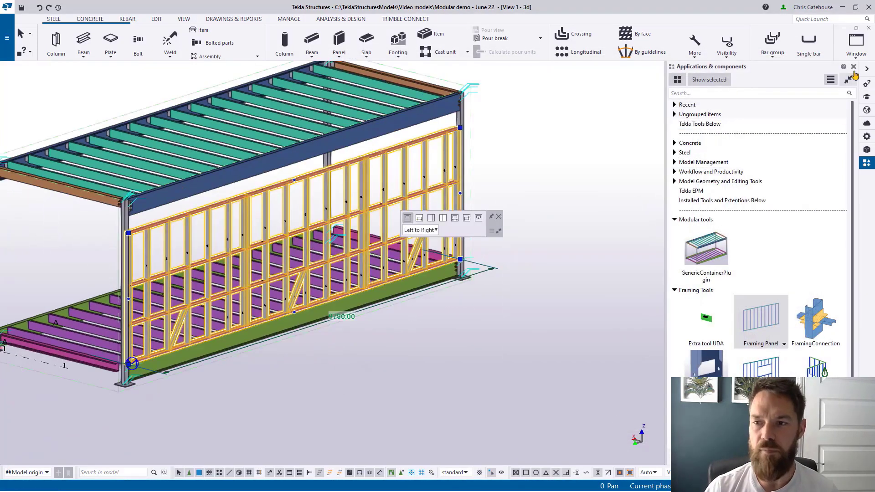
pyautogui.click(857, 28)
pyautogui.rightClick(456, 188)
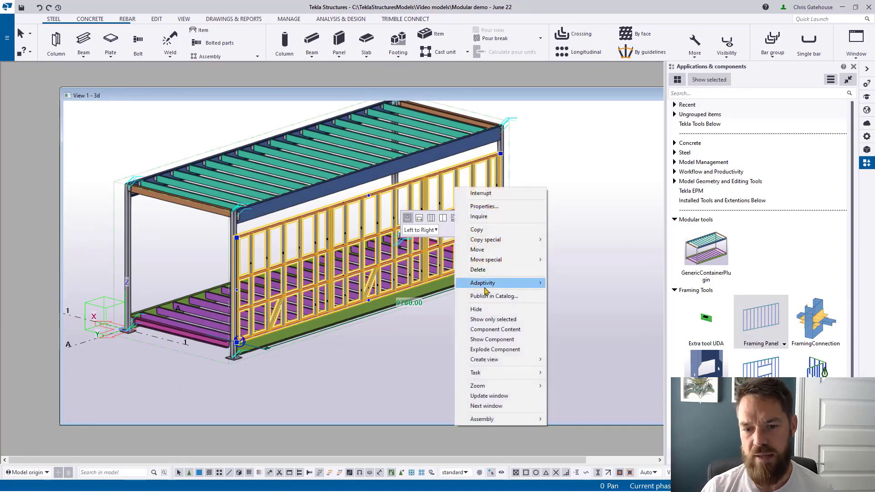
pyautogui.moveTo(515, 359)
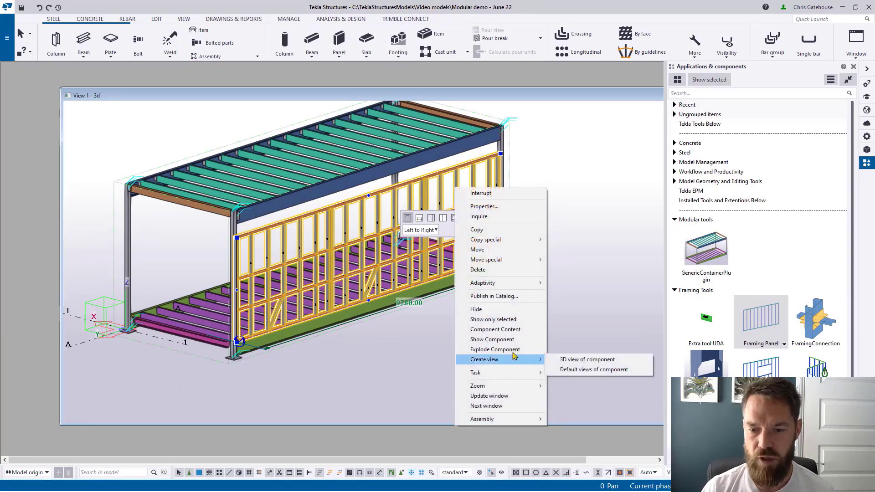
pyautogui.click(581, 370)
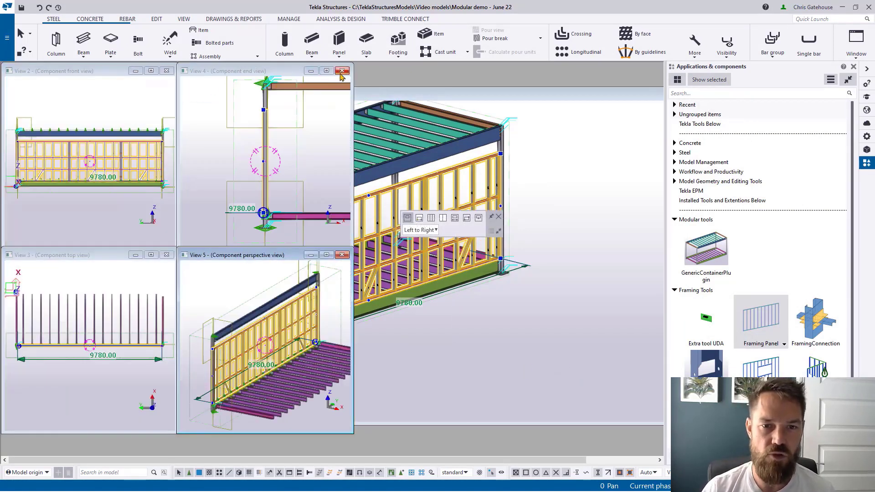
pyautogui.click(342, 71)
pyautogui.click(342, 255)
pyautogui.click(167, 255)
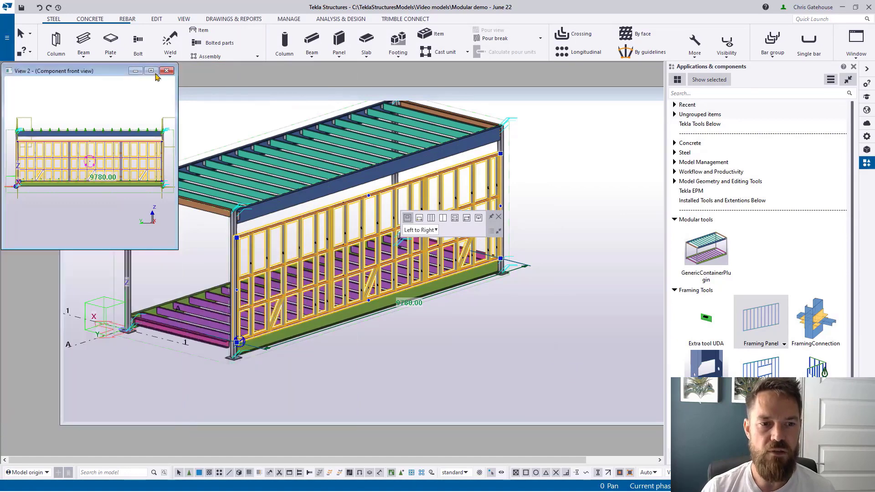
pyautogui.click(151, 71)
# Raise the wall panel's top edge to the underside of the ceiling beam
pyautogui.scroll(6, 360, 227)
pyautogui.scroll(2, 364, 210)
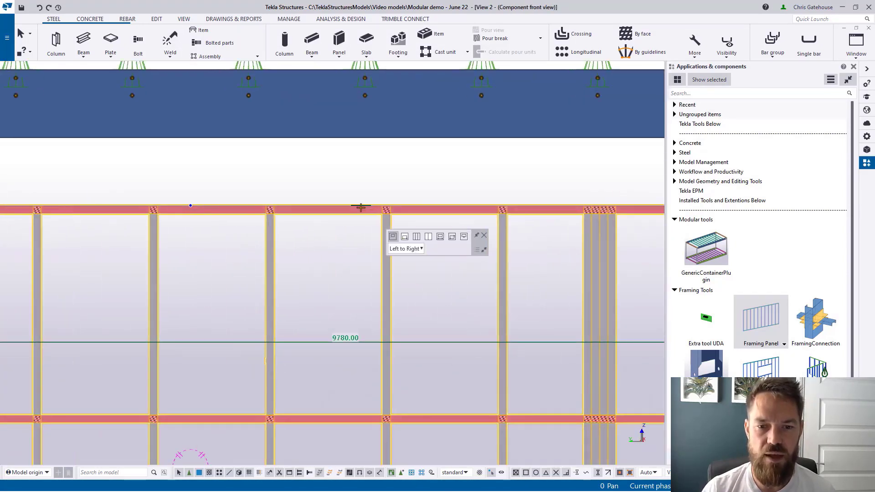
pyautogui.moveTo(351, 199); pyautogui.dragTo(355, 138)
# Extend both ends of the wall panel by 10 mm so they meet the corner column faces
pyautogui.scroll(-3, 224, 161)
pyautogui.scroll(8, 561, 147)
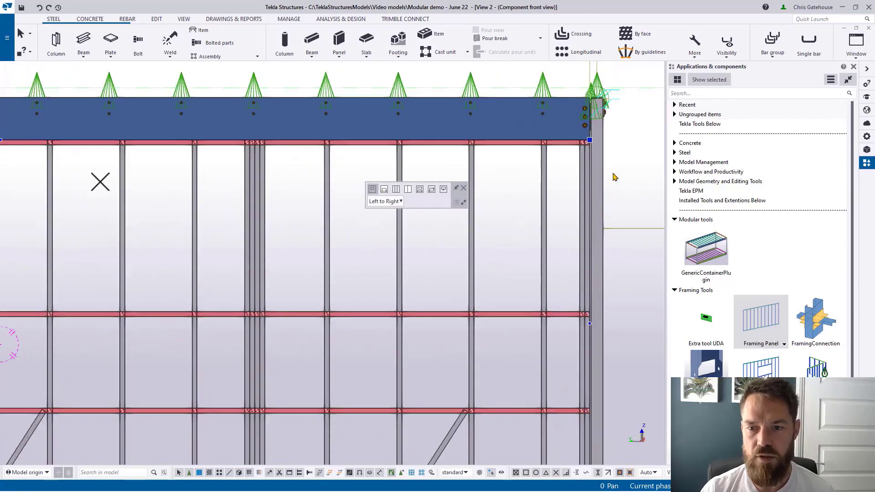
pyautogui.moveTo(564, 151); pyautogui.dragTo(560, 143)
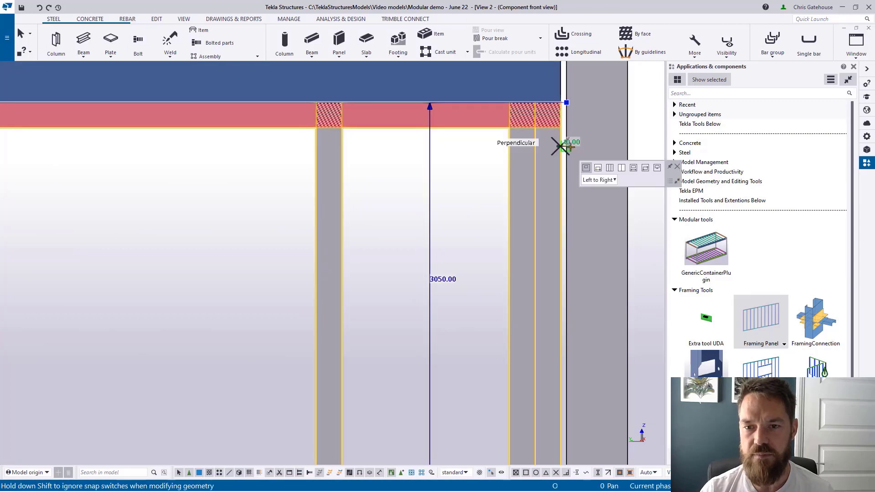
pyautogui.scroll(-4, 565, 141)
pyautogui.scroll(3, 204, 163)
pyautogui.scroll(6, 204, 163)
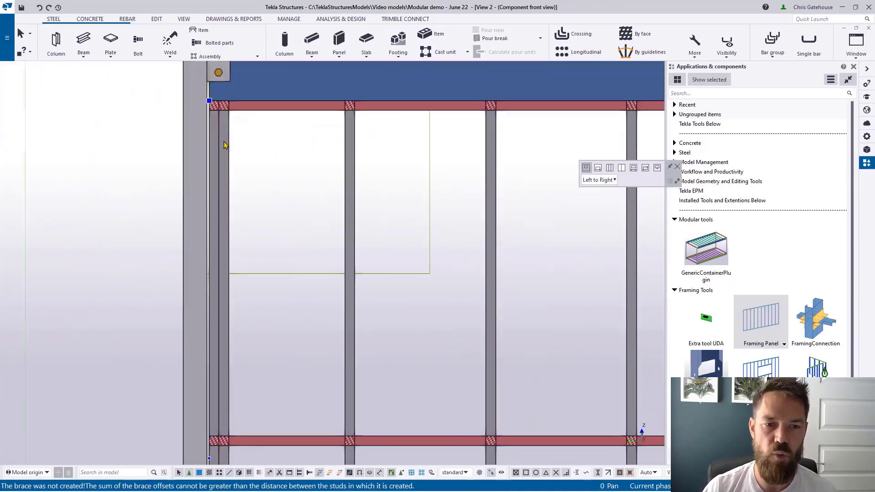
pyautogui.moveTo(201, 132); pyautogui.dragTo(195, 132)
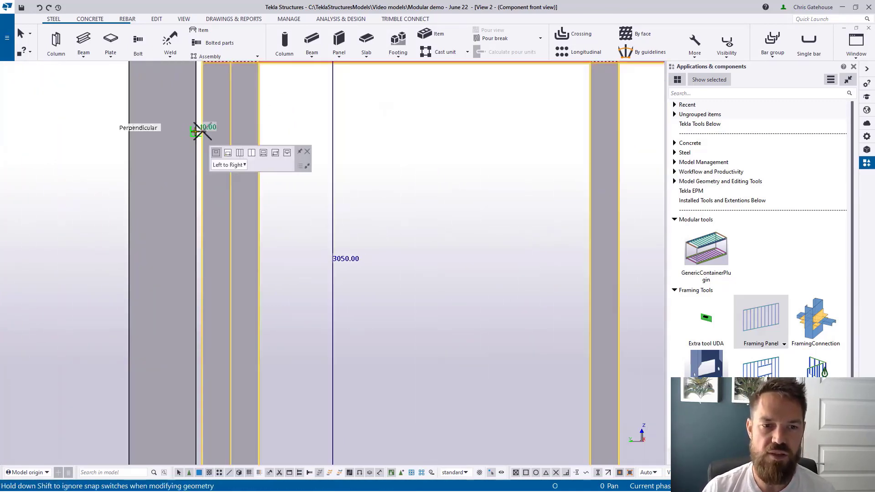
pyautogui.scroll(-5, 196, 144)
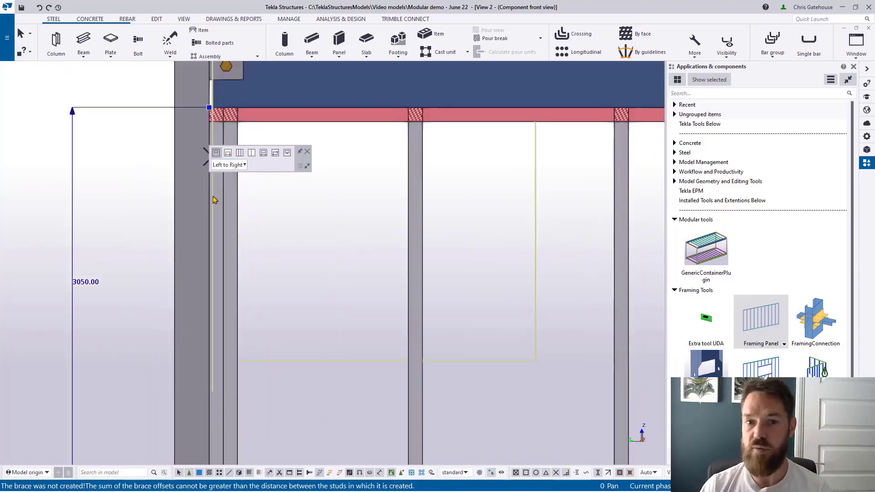
pyautogui.scroll(-6, 355, 240)
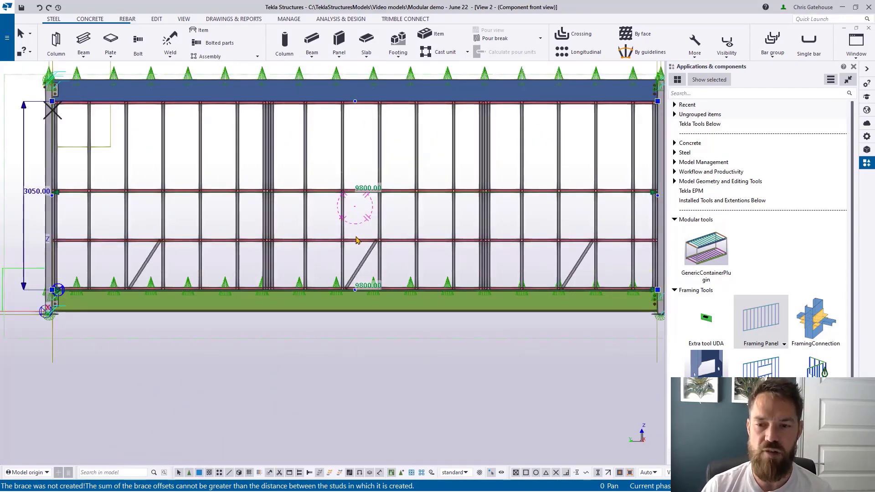
# Add a 900 mm wide, 2100 mm high door opening at sill level near the middle of the wall panel
pyautogui.click(402, 194)
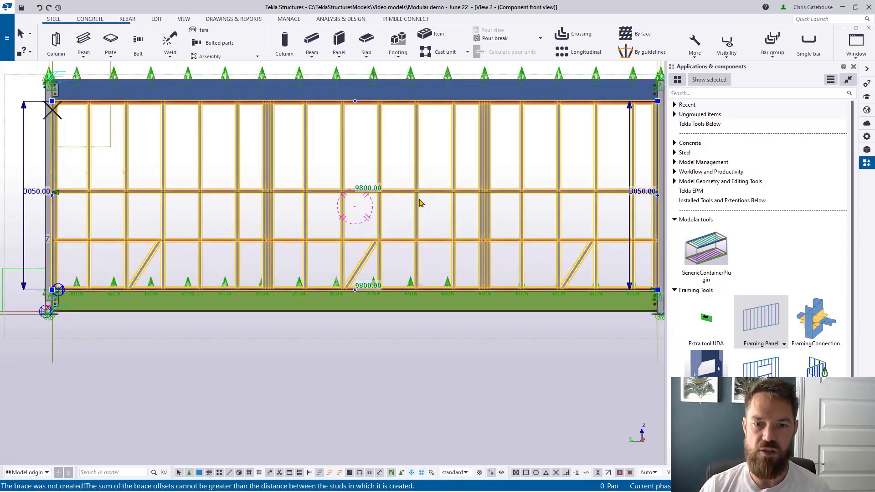
pyautogui.click(455, 207)
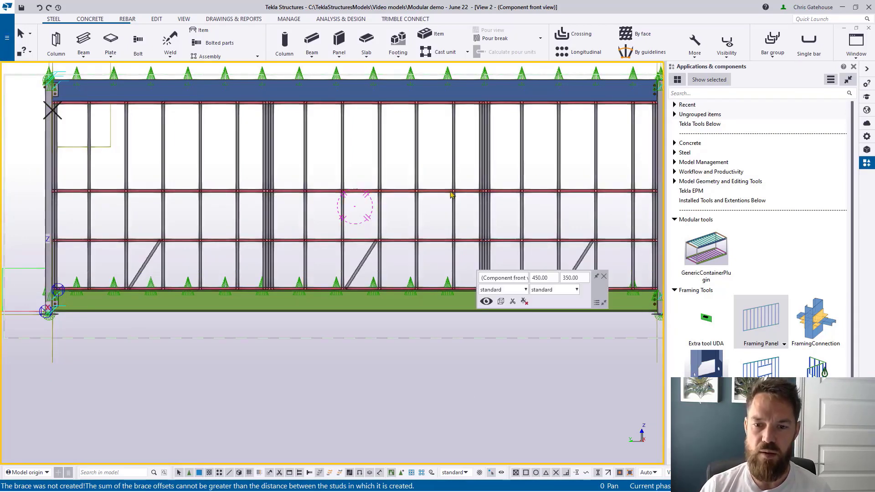
pyautogui.click(452, 195)
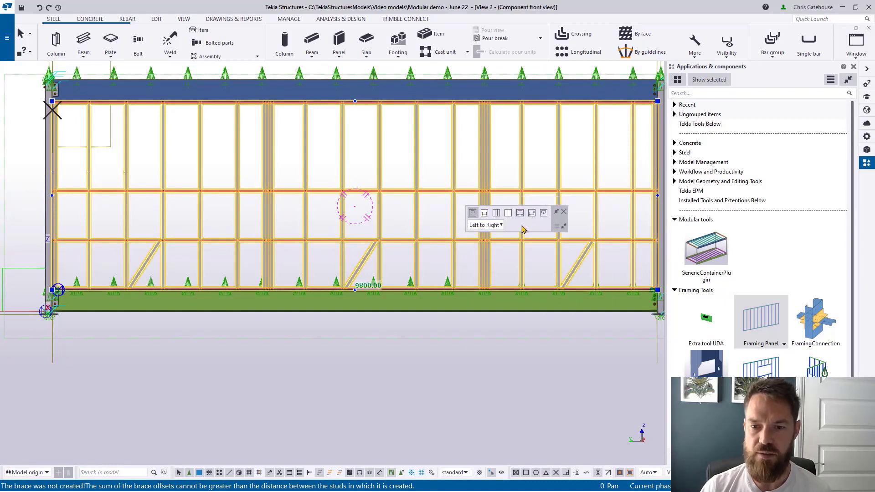
pyautogui.click(544, 213)
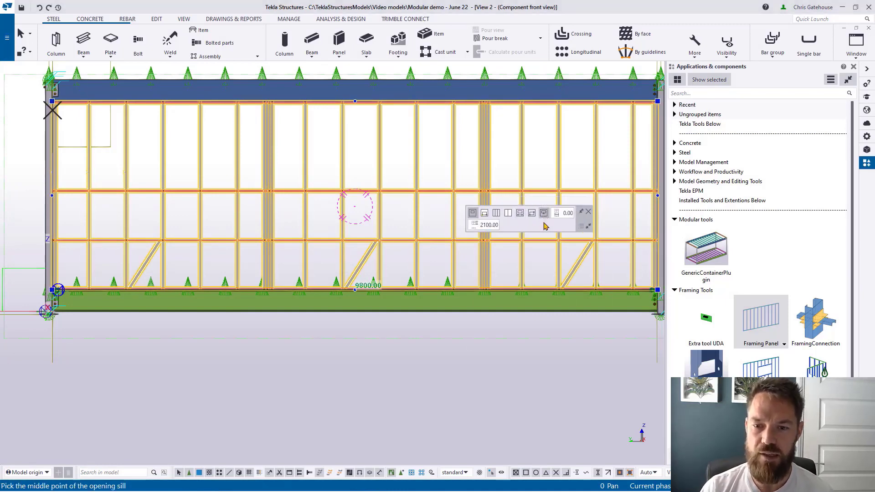
pyautogui.scroll(5, 384, 288)
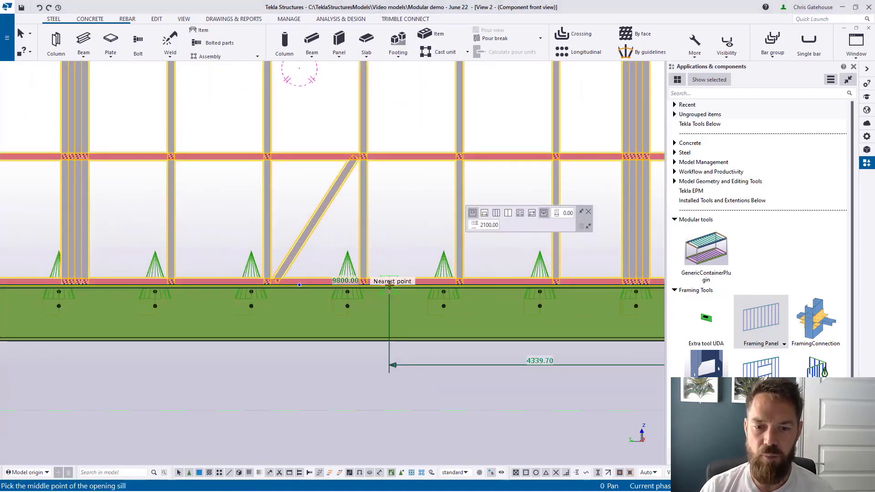
pyautogui.scroll(-4, 386, 375)
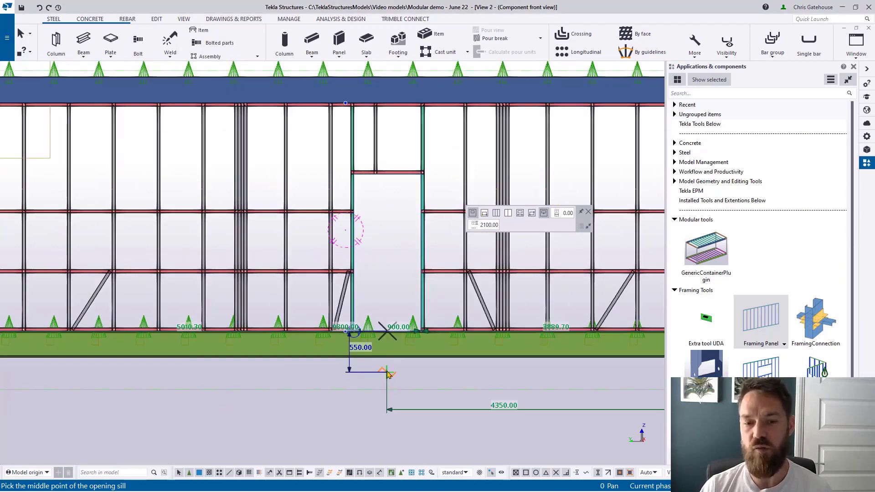
pyautogui.scroll(-3, 316, 249)
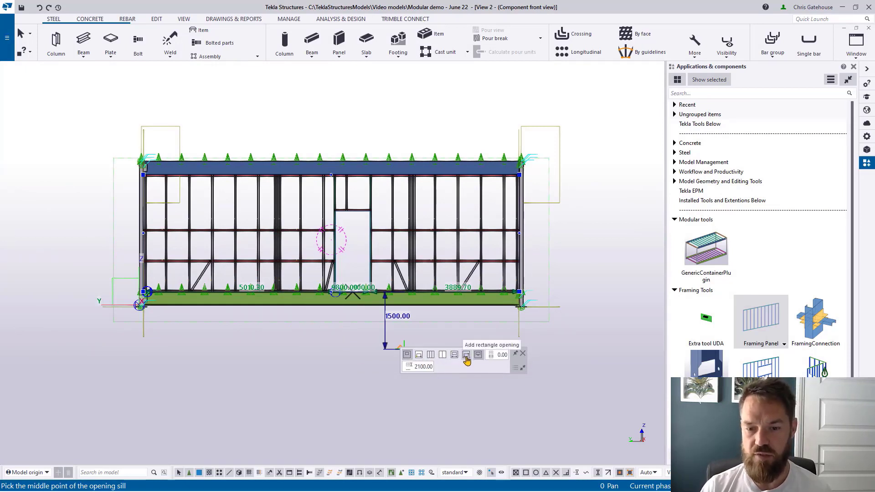
pyautogui.click(466, 360)
pyautogui.scroll(5, 283, 250)
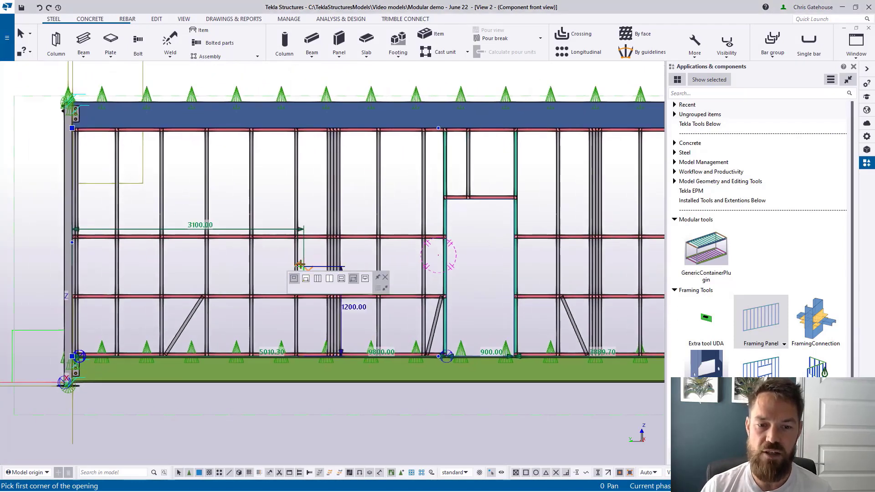
pyautogui.scroll(3, 299, 265)
pyautogui.scroll(-2, 214, 246)
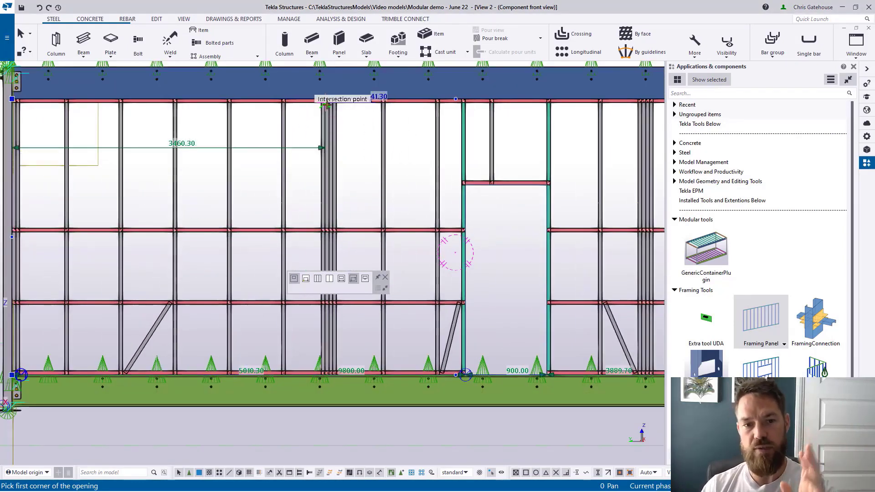
pyautogui.rightClick(325, 181)
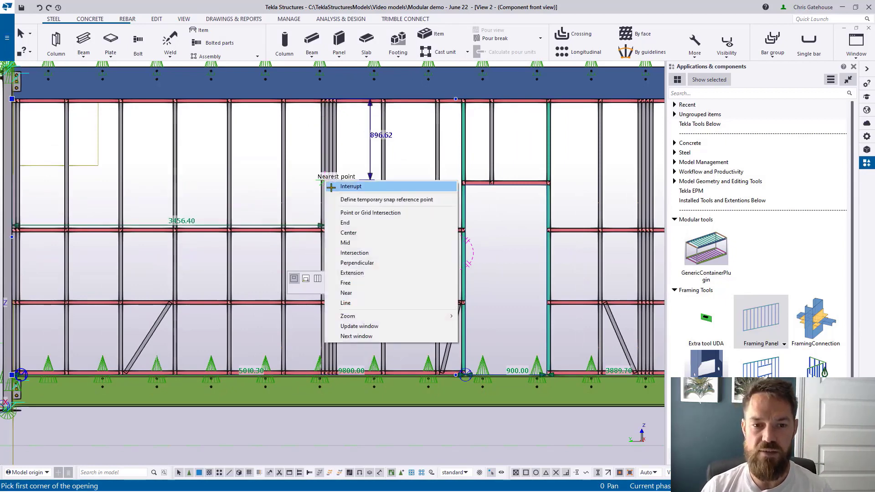
pyautogui.click(331, 187)
# Review the wall panel's general Framing Panel properties and examine the grouped studs where two panels meet
pyautogui.doubleClick(328, 164)
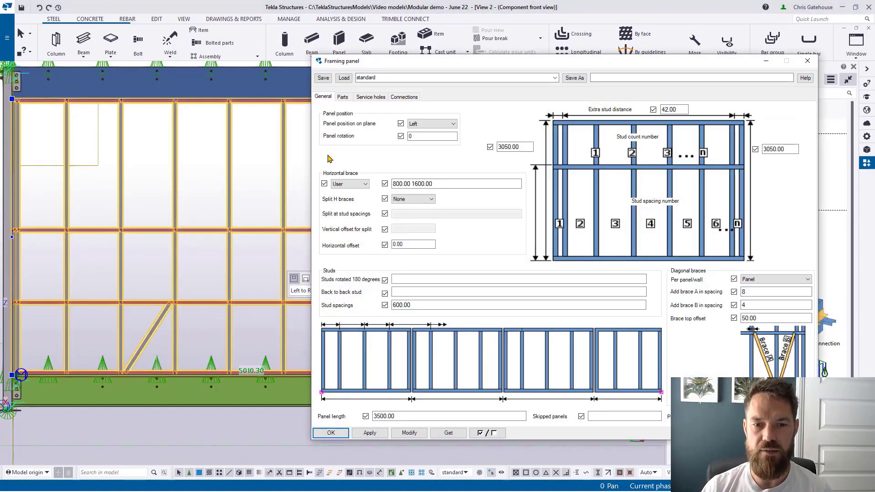
pyautogui.click(807, 62)
pyautogui.scroll(-2, 249, 152)
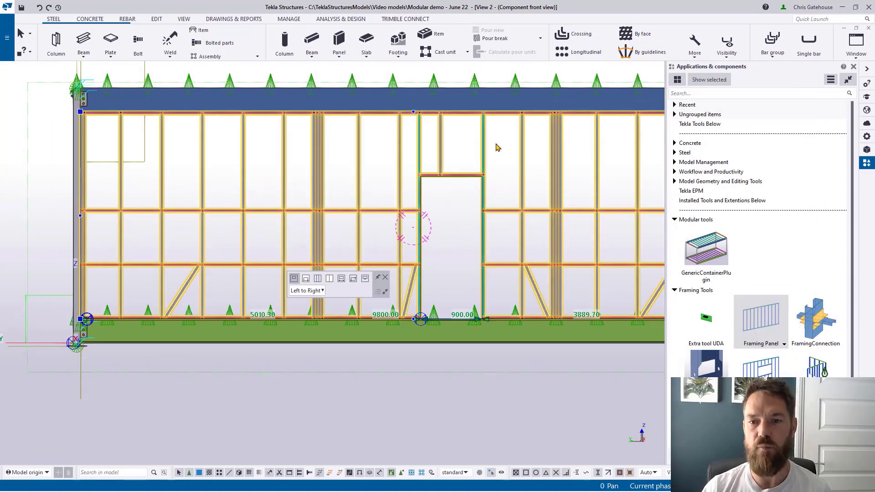
pyautogui.scroll(6, 337, 217)
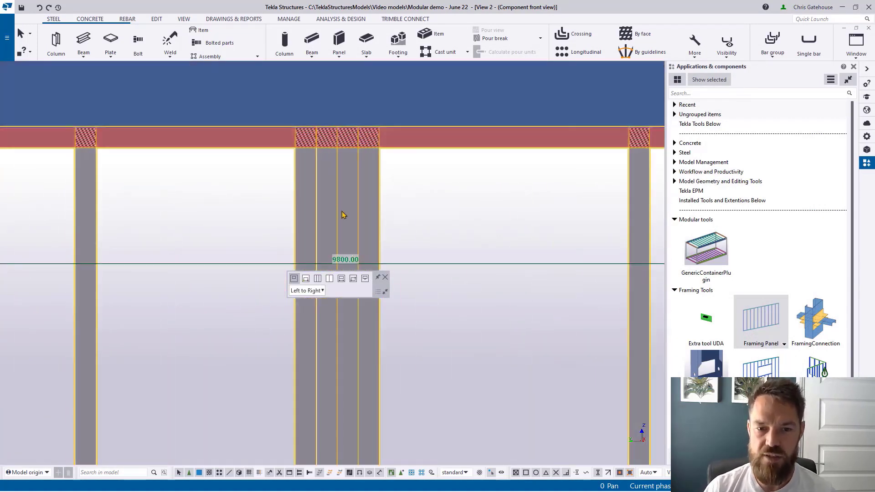
pyautogui.scroll(-6, 338, 217)
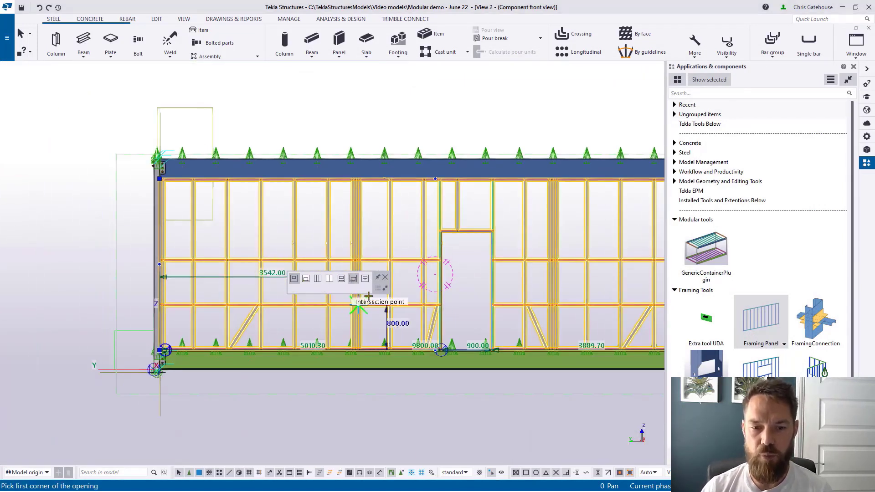
# Add a 2250 mm wide rectangular opening to the wall panel, 2050 mm from its end and 1100 mm above its base
pyautogui.scroll(4, 352, 308)
pyautogui.click(151, 249)
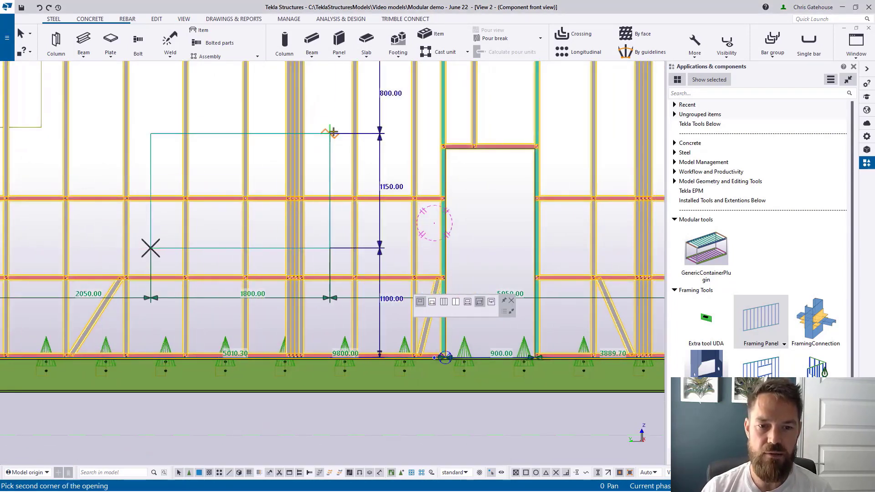
pyautogui.click(375, 108)
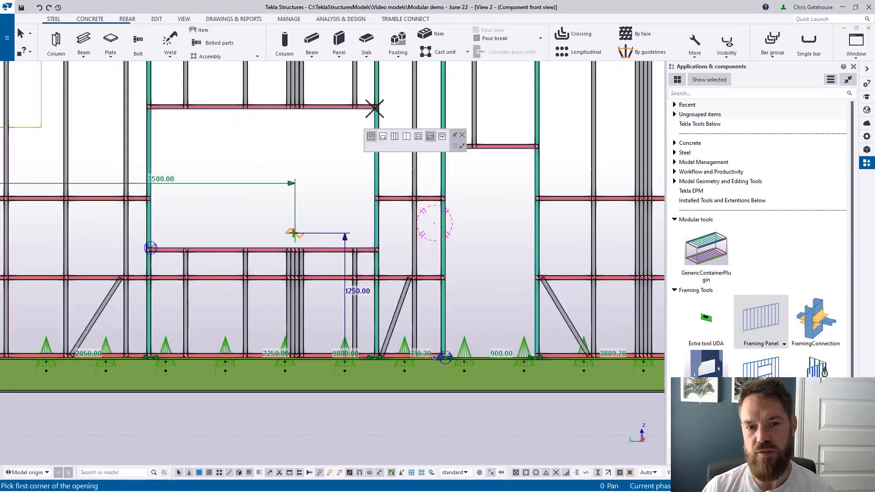
pyautogui.scroll(-4, 294, 235)
pyautogui.rightClick(298, 190)
pyautogui.click(303, 195)
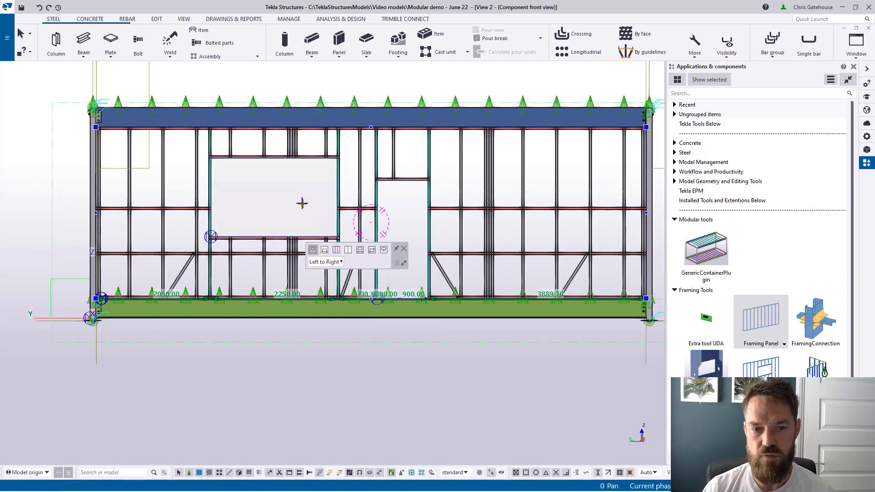
pyautogui.click(404, 248)
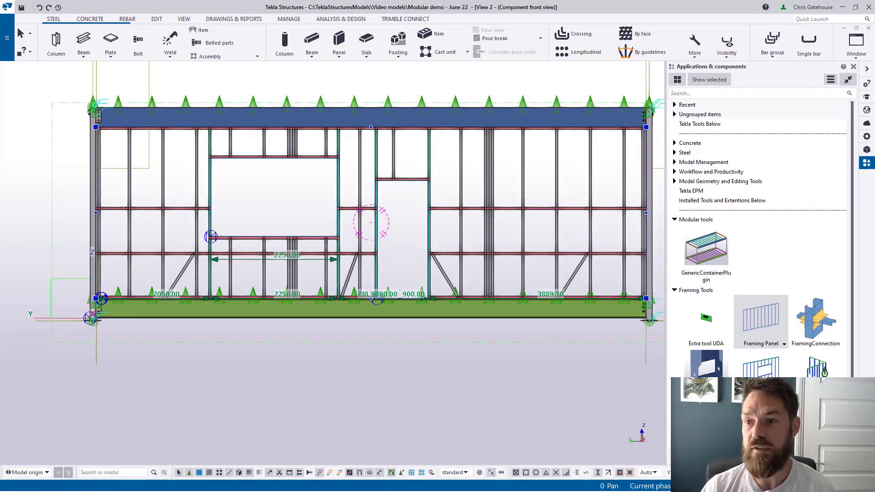
# Close the component front view and enlarge the 3D view to fill the workspace
pyautogui.click(856, 28)
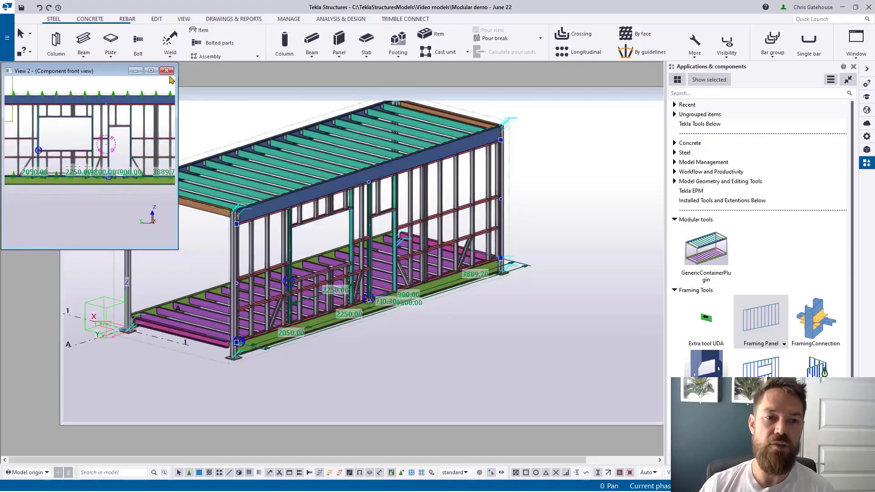
pyautogui.click(170, 66)
pyautogui.doubleClick(190, 94)
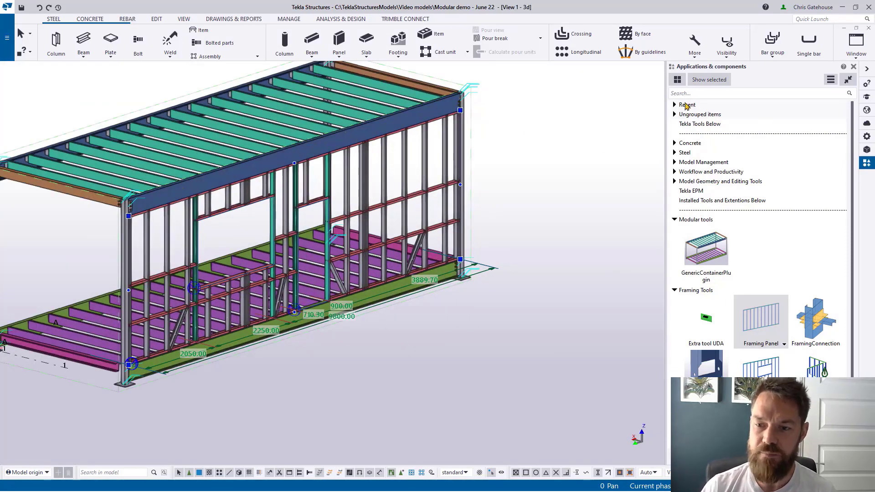
# Cross-brace the two corner columns at the open end of the frame with the Tensioner brace and compression bar (13) component
pyautogui.click(675, 105)
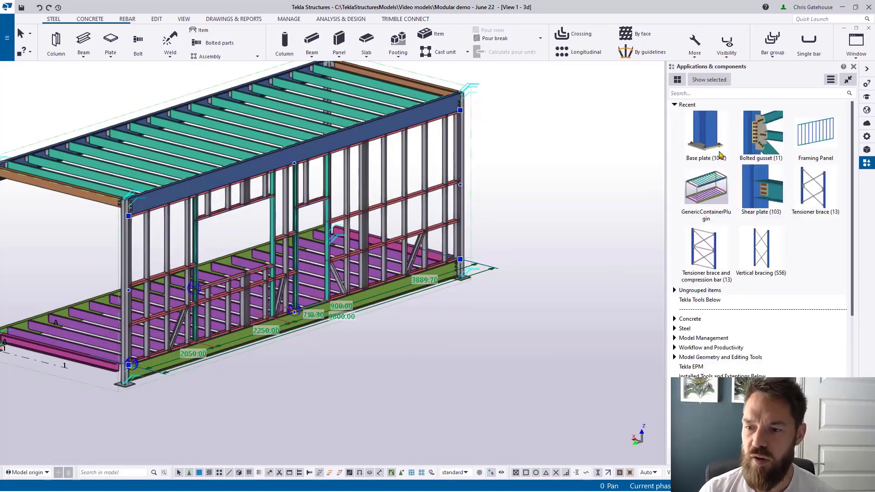
pyautogui.click(709, 288)
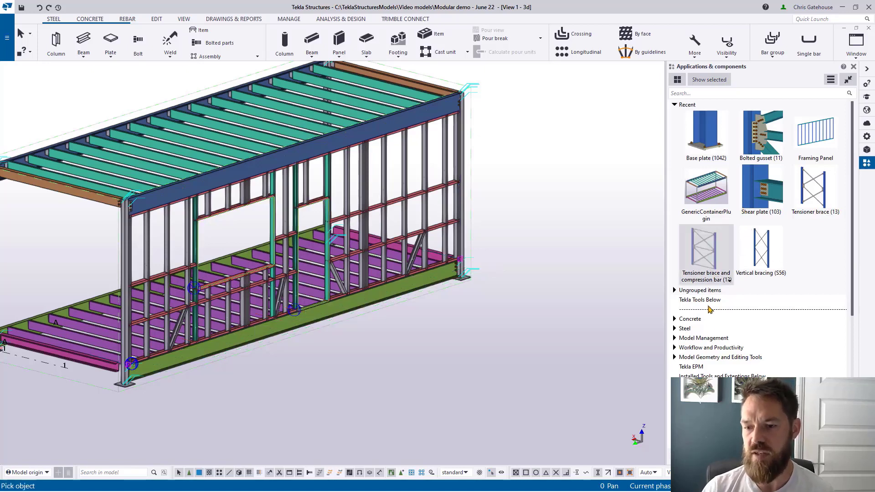
pyautogui.doubleClick(708, 244)
pyautogui.click(508, 242)
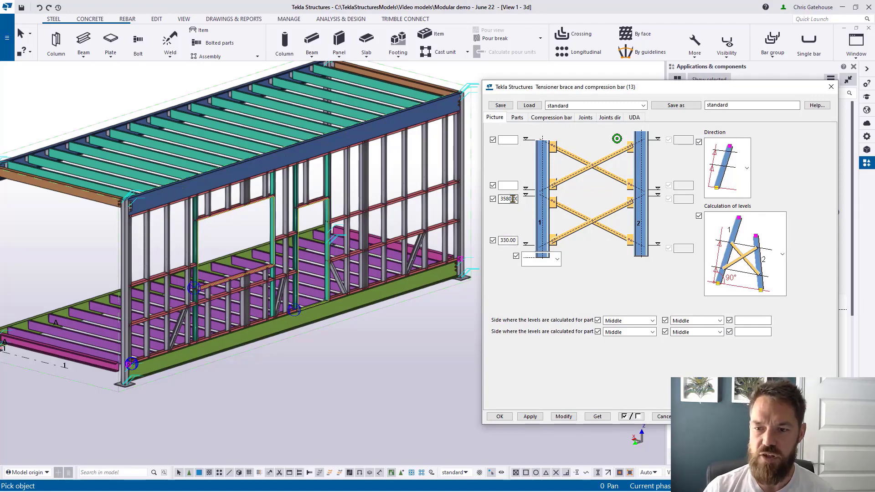
pyautogui.click(519, 118)
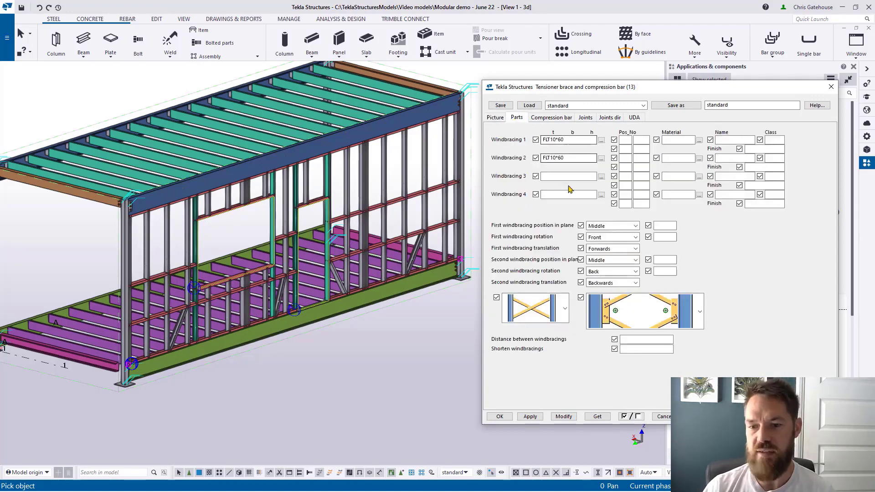
pyautogui.click(500, 416)
pyautogui.scroll(3, 184, 255)
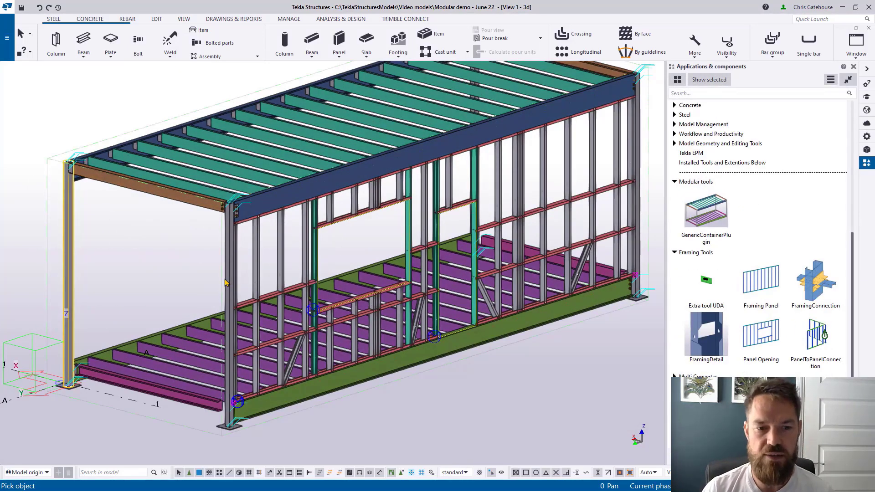
pyautogui.click(226, 282)
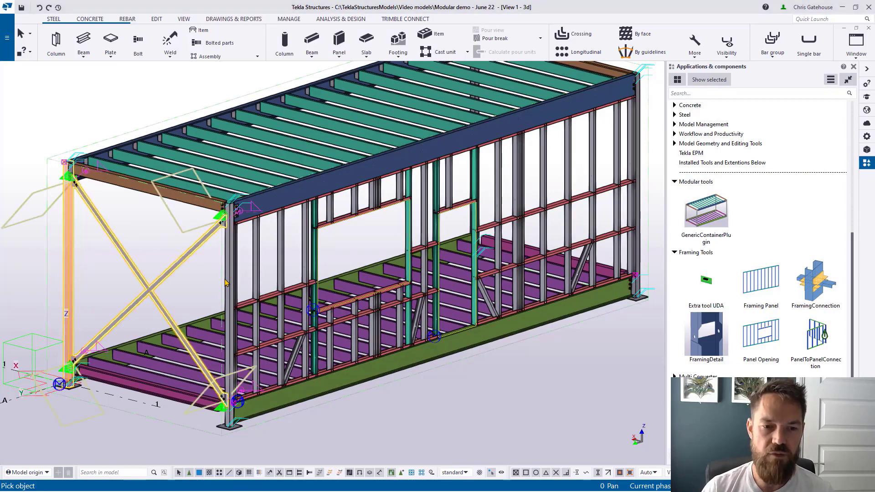
pyautogui.scroll(-2, 532, 377)
pyautogui.click(532, 376)
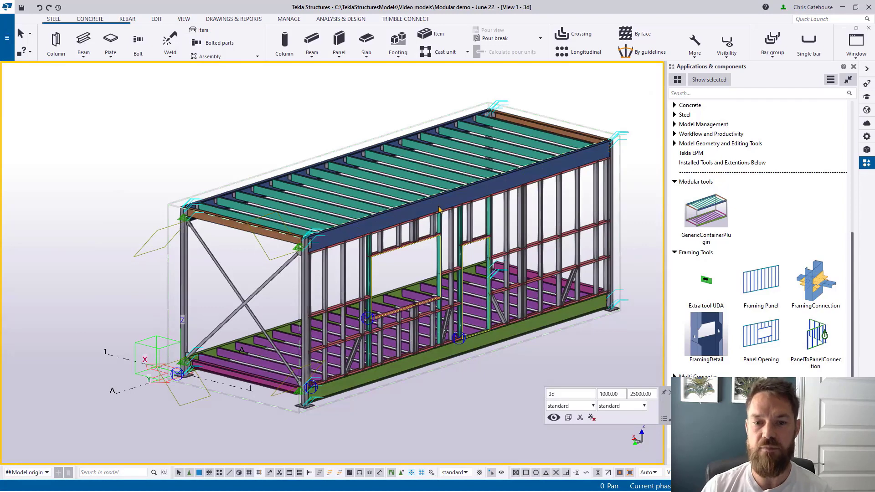
pyautogui.scroll(-3, 549, 300)
pyautogui.moveTo(582, 375); pyautogui.dragTo(254, 127)
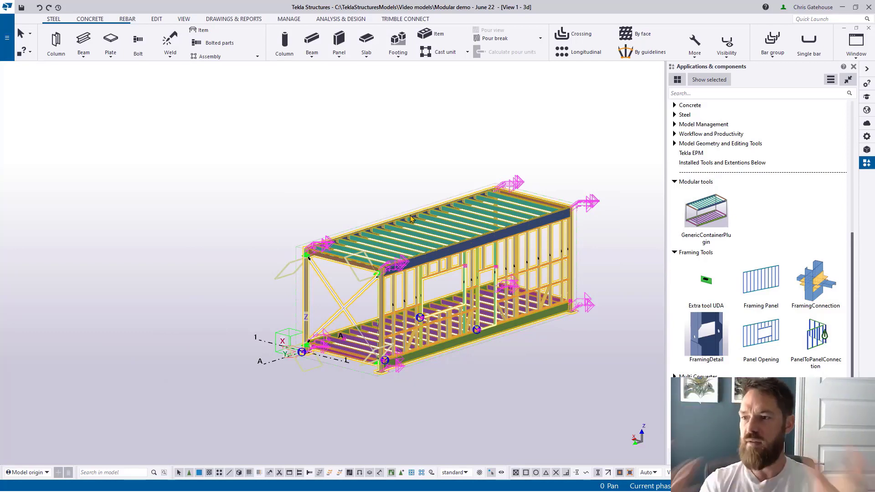
pyautogui.click(523, 122)
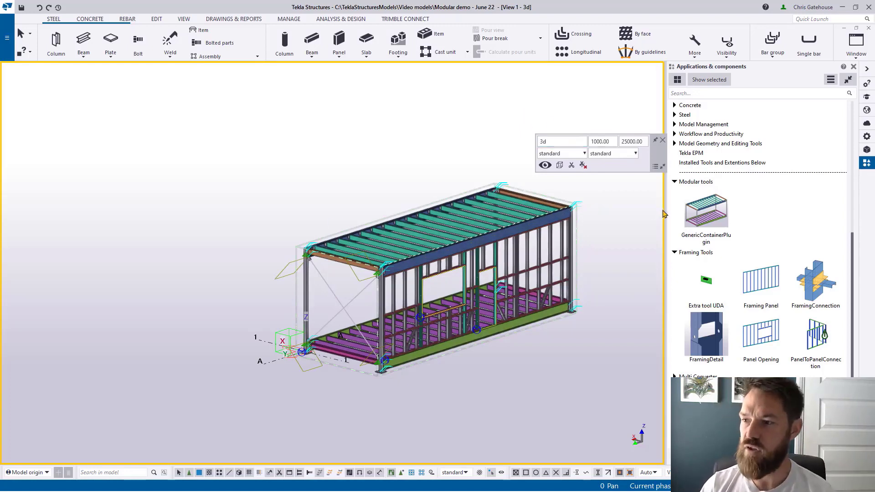
# Stack a second GenericContainerPlugin module on the first, placing it between the top corners of the columns along the frame's long side
pyautogui.click(712, 214)
pyautogui.scroll(2, 297, 239)
pyautogui.scroll(8, 306, 249)
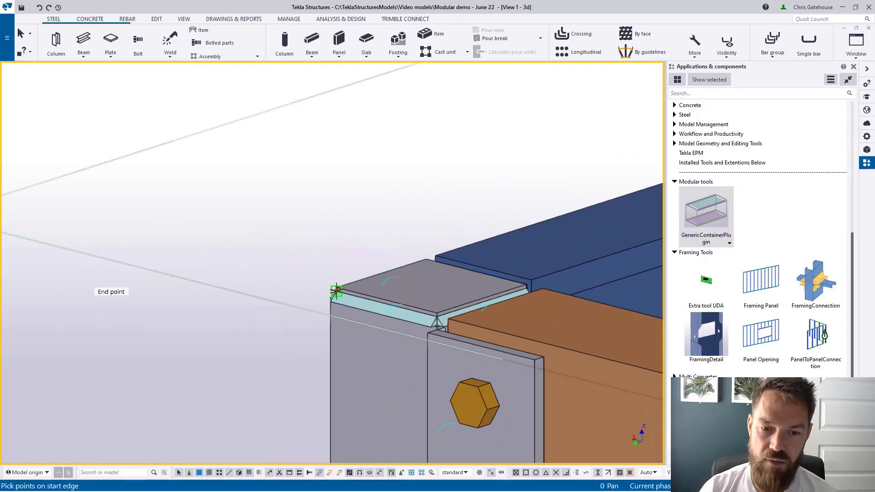
pyautogui.click(336, 287)
pyautogui.scroll(-10, 336, 287)
pyautogui.scroll(10, 456, 211)
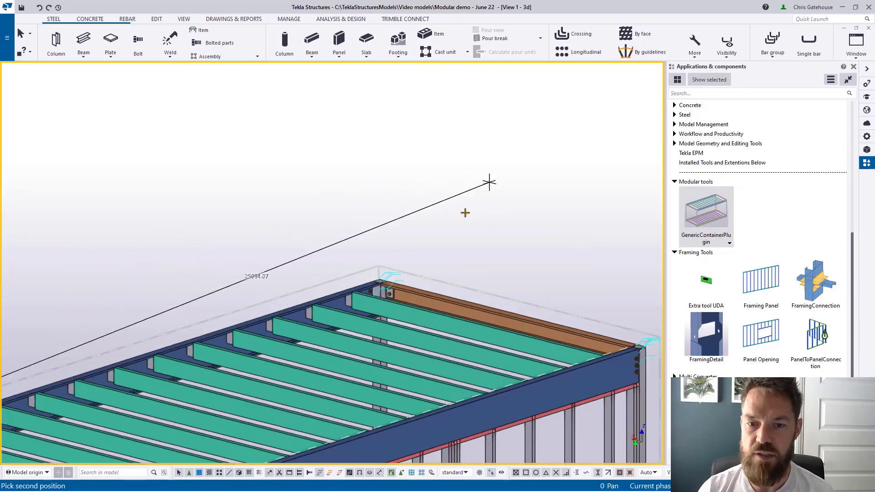
pyautogui.click(358, 297)
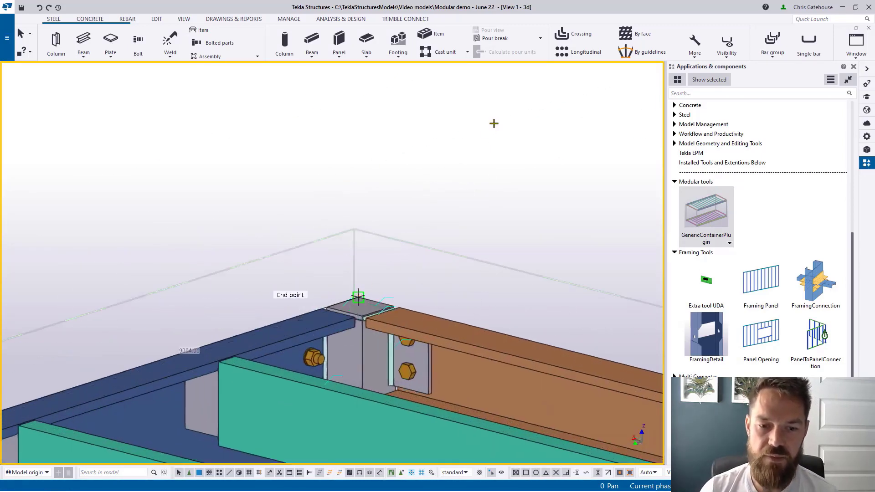
pyautogui.scroll(-10, 495, 131)
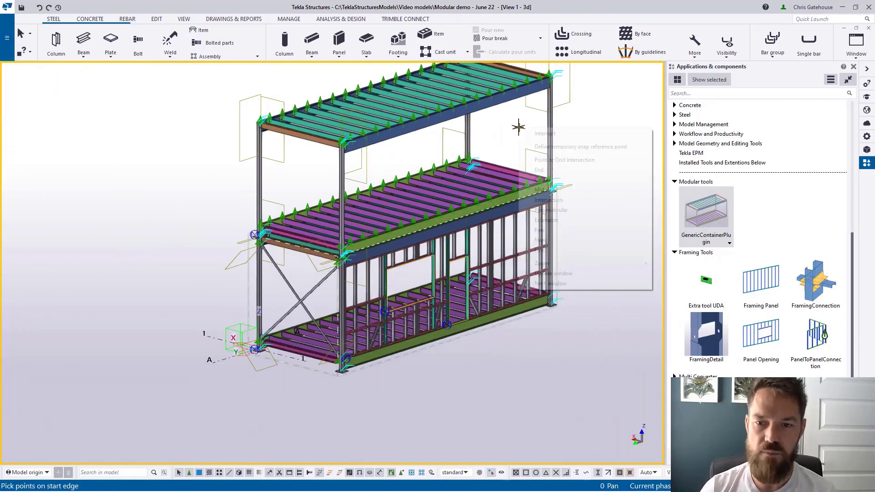
pyautogui.moveTo(581, 156); pyautogui.dragTo(577, 180, button='middle')
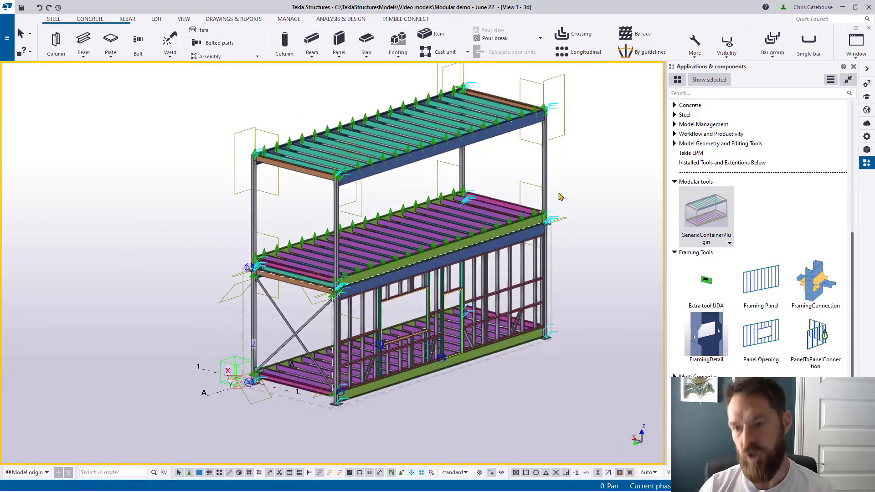
# Redraw the 3D view and fit its work area to the entire model
pyautogui.rightClick(591, 187)
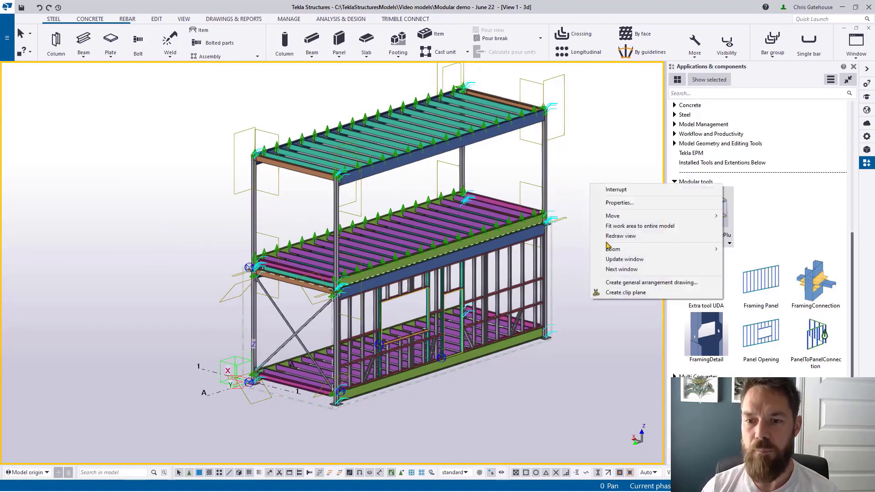
pyautogui.click(608, 240)
pyautogui.rightClick(606, 206)
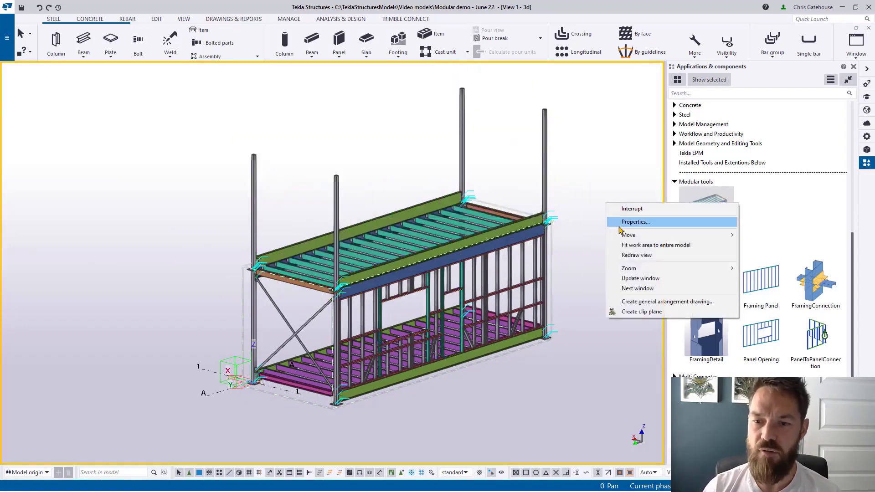
pyautogui.click(627, 250)
# Close the component catalog and review the separate module's Generic Frame System settings for module setup, ceiling cassette and floor cassette
pyautogui.keyDown('ctrl'); pyautogui.moveTo(591, 264); pyautogui.dragTo(609, 353, button='middle'); pyautogui.keyUp('ctrl')
pyautogui.scroll(6, 532, 291)
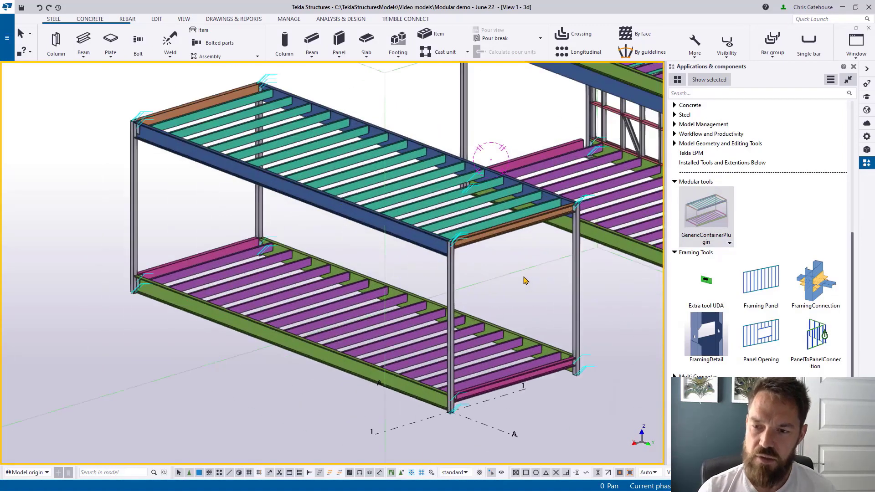
pyautogui.click(853, 67)
pyautogui.scroll(-4, 671, 302)
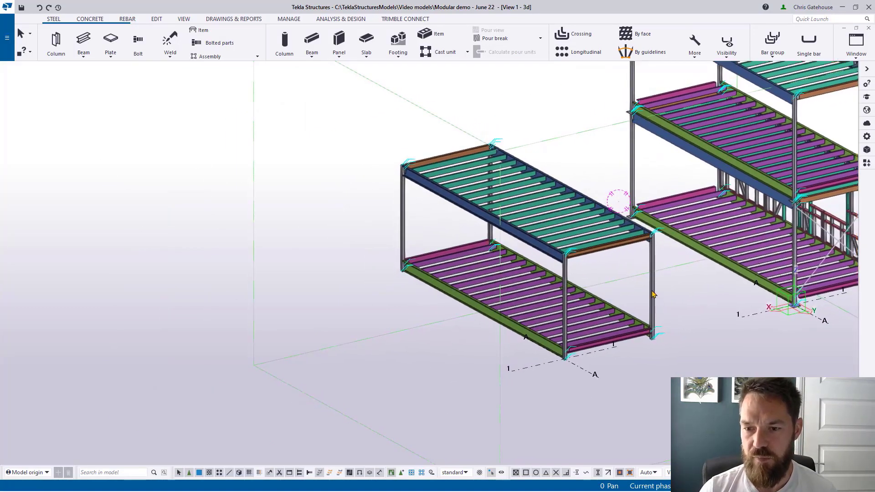
pyautogui.click(657, 294)
pyautogui.doubleClick(657, 294)
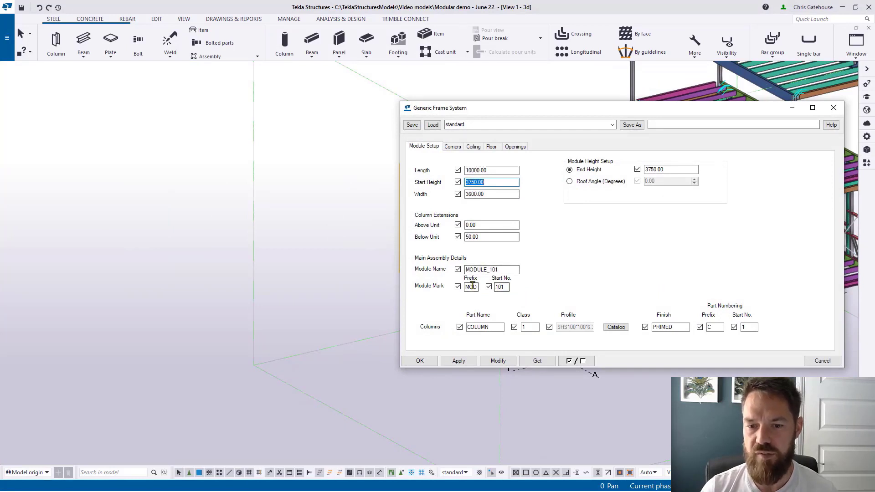
pyautogui.click(475, 148)
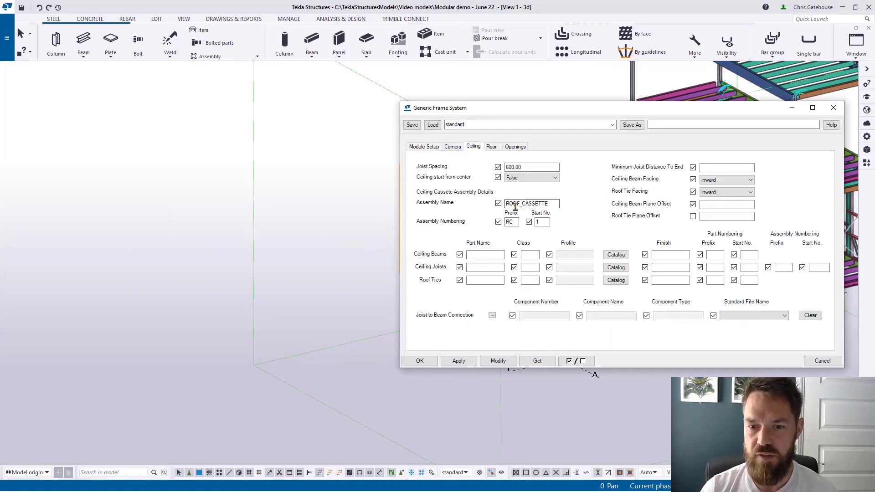
pyautogui.click(494, 148)
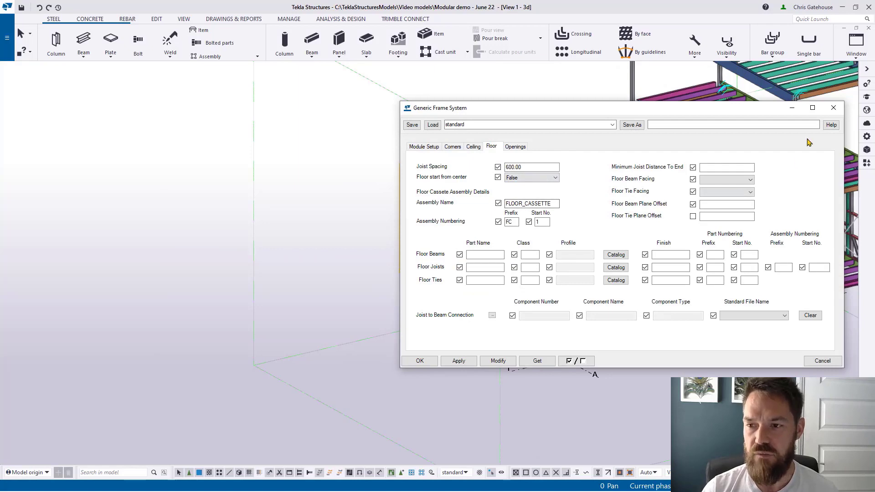
pyautogui.click(834, 108)
pyautogui.moveTo(619, 183); pyautogui.dragTo(548, 227, button='middle')
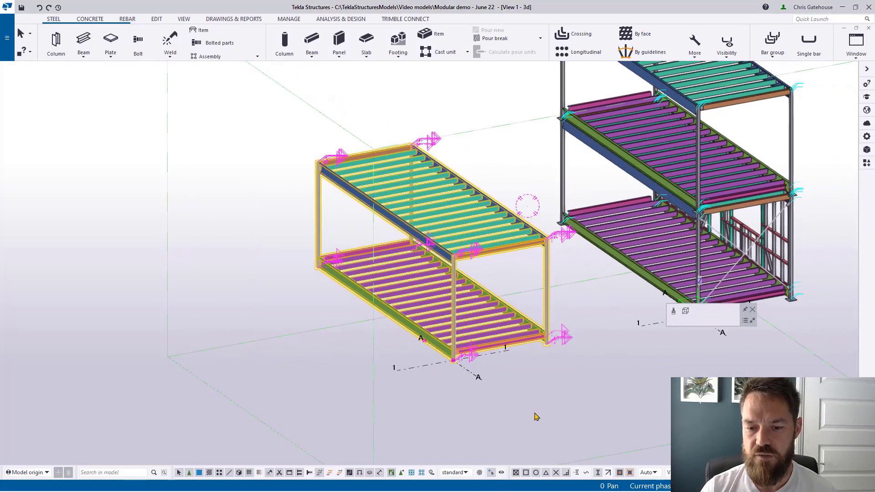
# Enable selection of objects in assemblies and inspect the properties of the separate module's corner column and its top-level module assembly
pyautogui.click(412, 474)
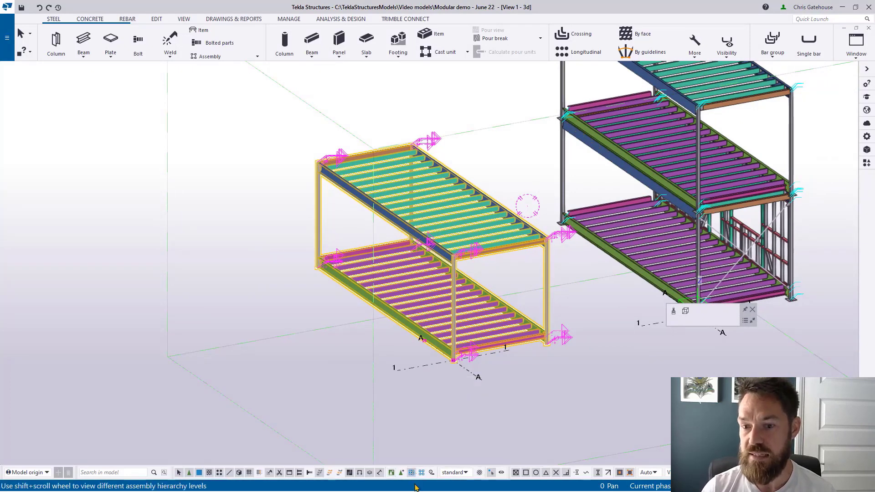
pyautogui.doubleClick(546, 314)
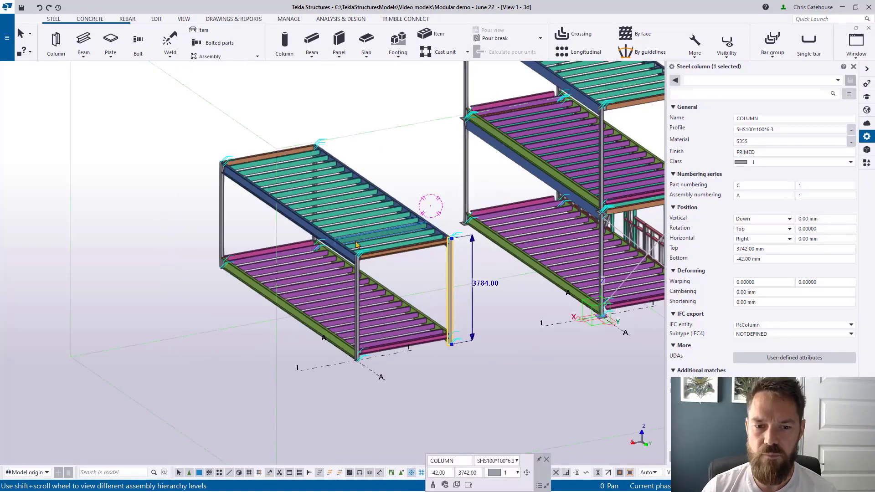
pyautogui.click(316, 241)
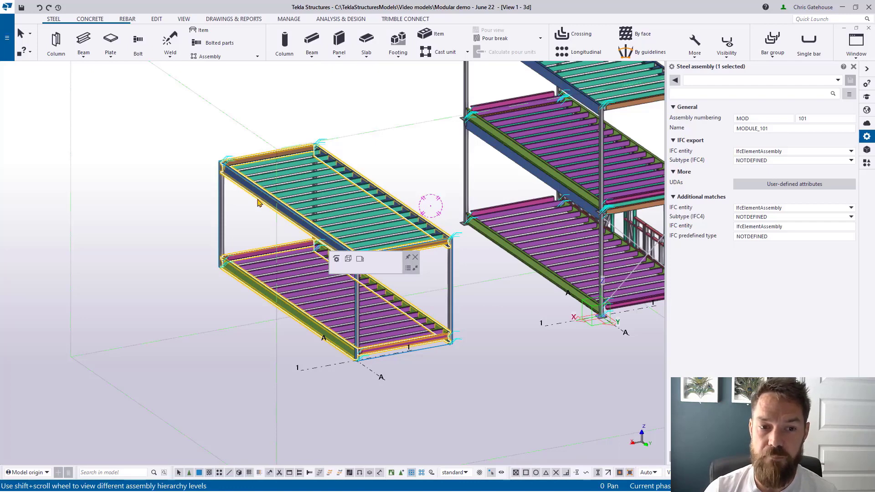
# Go one level down the module's assembly hierarchy and review the numbering and name of the roof cassette and floor cassette subassemblies
pyautogui.scroll(3, 257, 203)
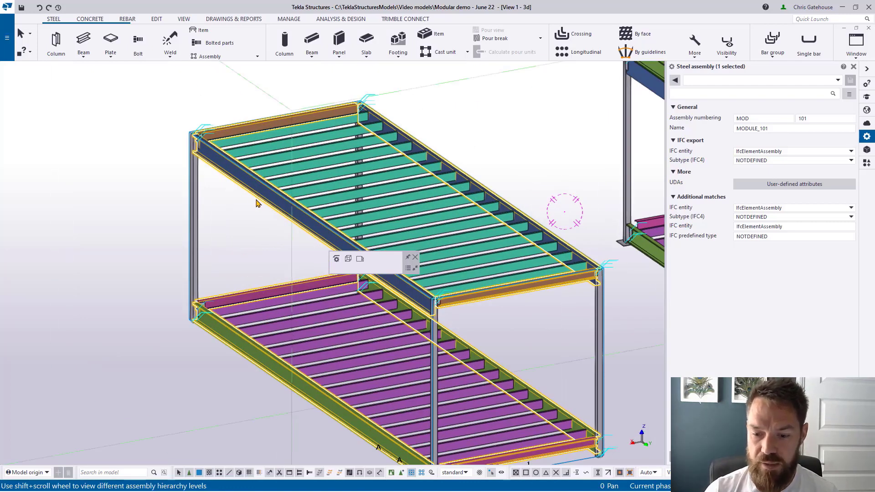
pyautogui.keyDown('shift'); pyautogui.scroll(-1, 257, 203); pyautogui.keyUp('shift')
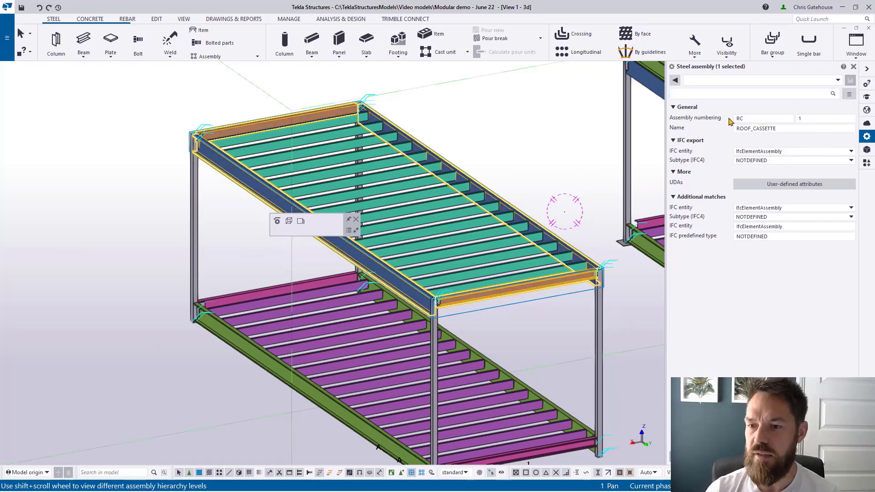
pyautogui.click(294, 393)
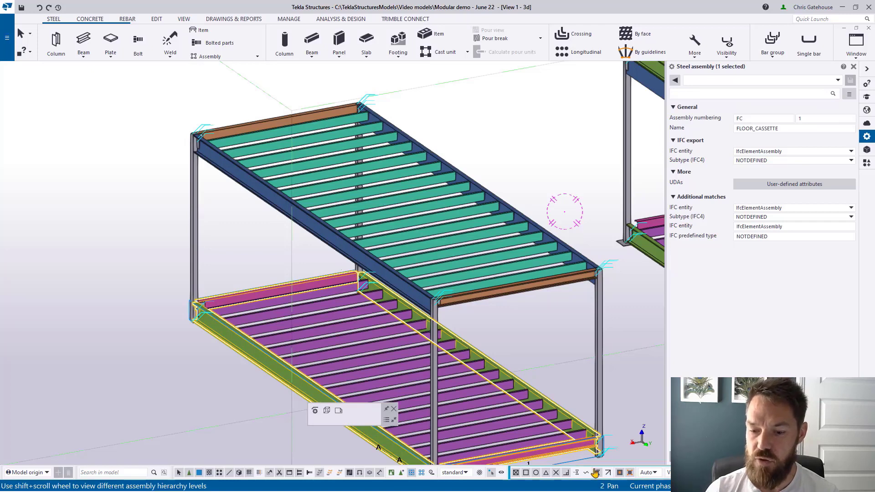
# Inspect the properties of the separate module's long ceiling beam and one ceiling joist, including the joist's own assembly, and clear the selection
pyautogui.click(350, 256)
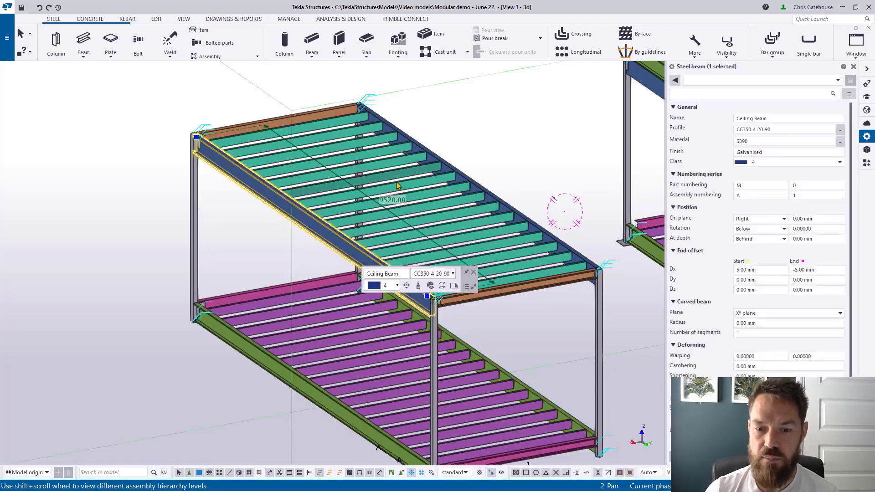
pyautogui.keyDown('ctrl'); pyautogui.moveTo(565, 215); pyautogui.dragTo(574, 233, button='middle'); pyautogui.keyUp('ctrl')
pyautogui.scroll(2, 576, 235)
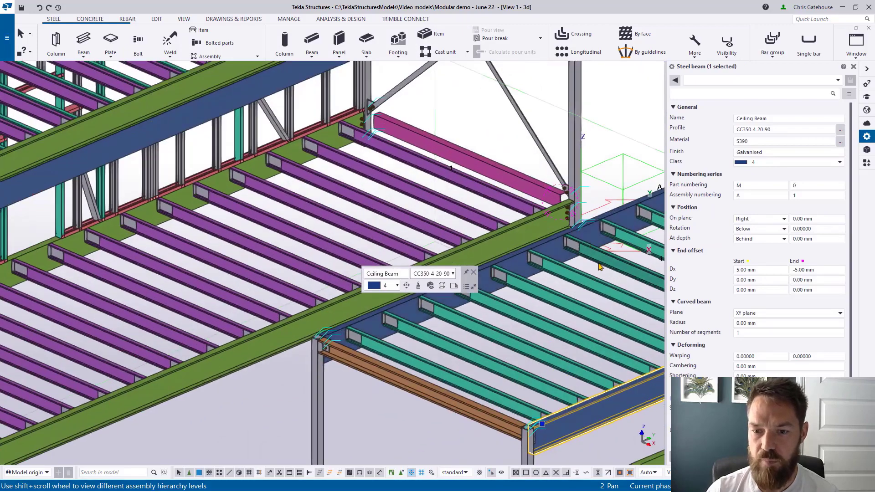
pyautogui.click(592, 252)
pyautogui.scroll(5, 598, 258)
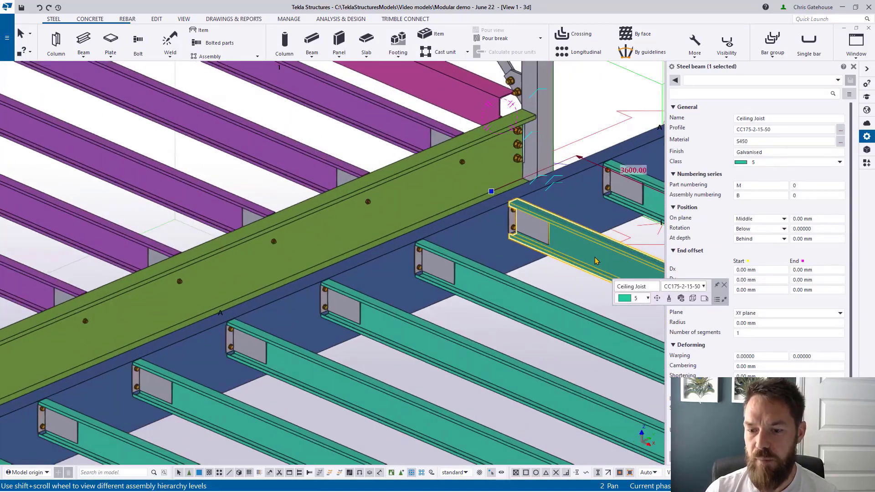
pyautogui.keyDown('shift'); pyautogui.scroll(1, 594, 261); pyautogui.keyUp('shift')
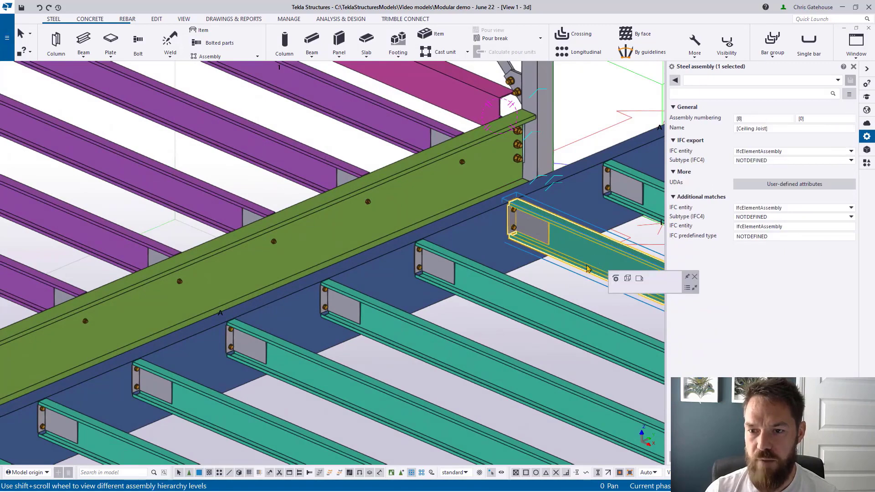
pyautogui.scroll(-2, 525, 250)
pyautogui.scroll(-5, 523, 251)
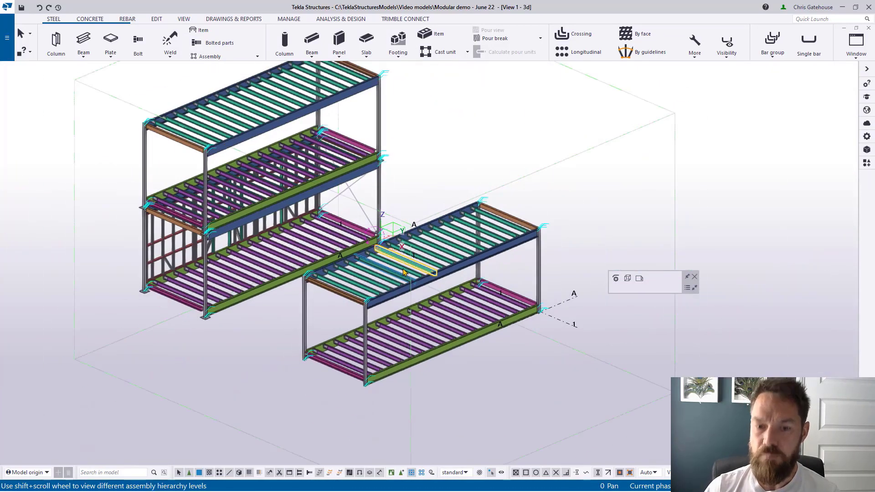
pyautogui.keyDown('ctrl'); pyautogui.moveTo(404, 272); pyautogui.dragTo(525, 228, button='middle'); pyautogui.keyUp('ctrl')
pyautogui.click(581, 191)
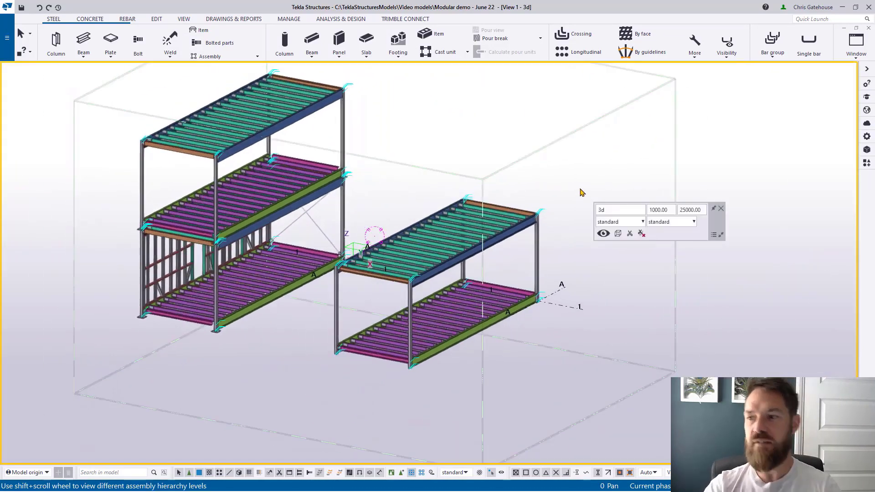